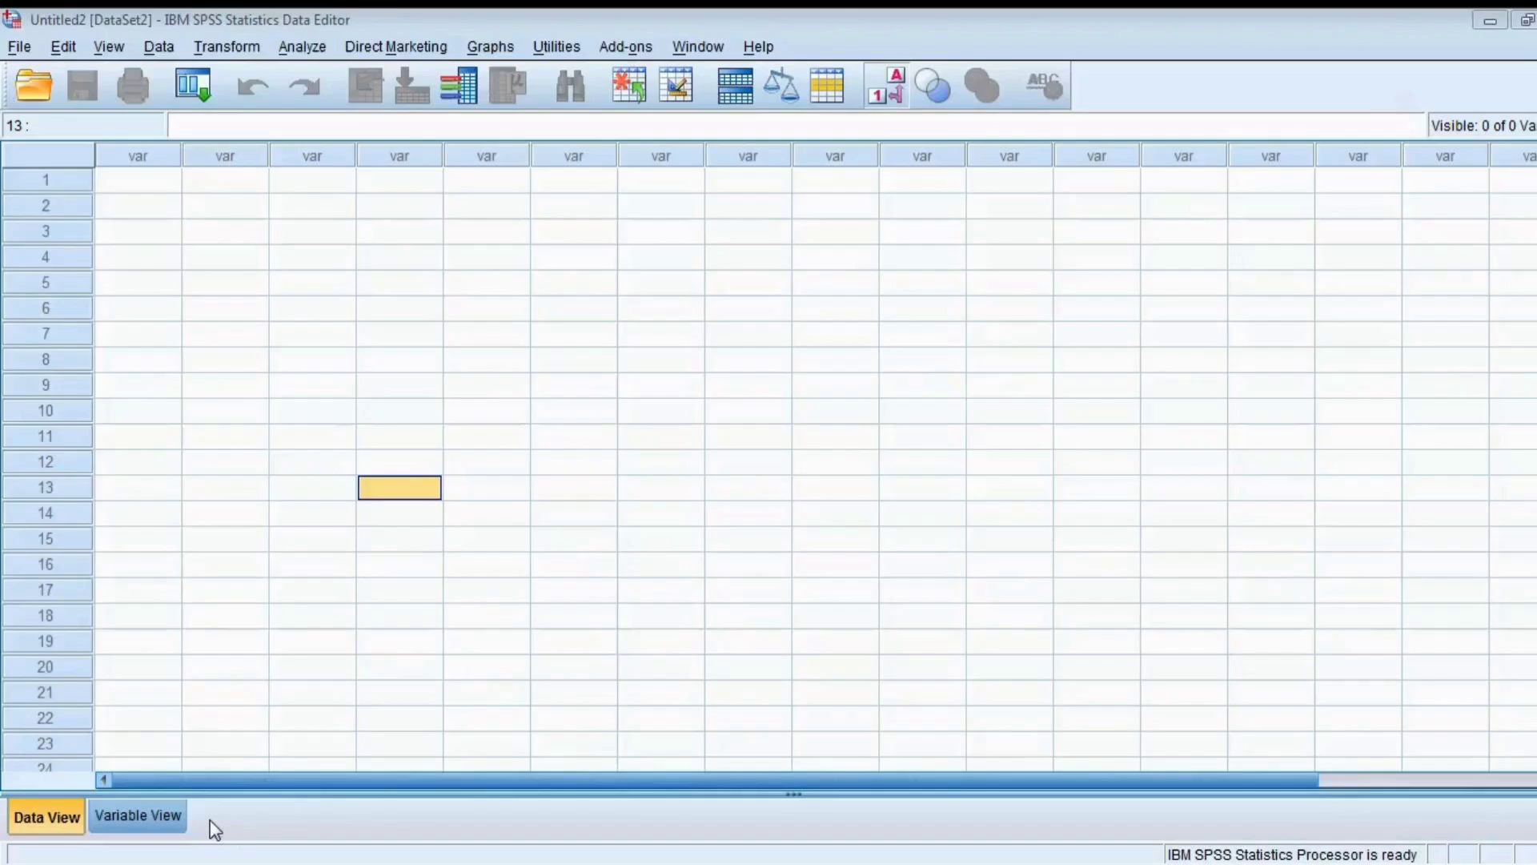
pyautogui.click(165, 817)
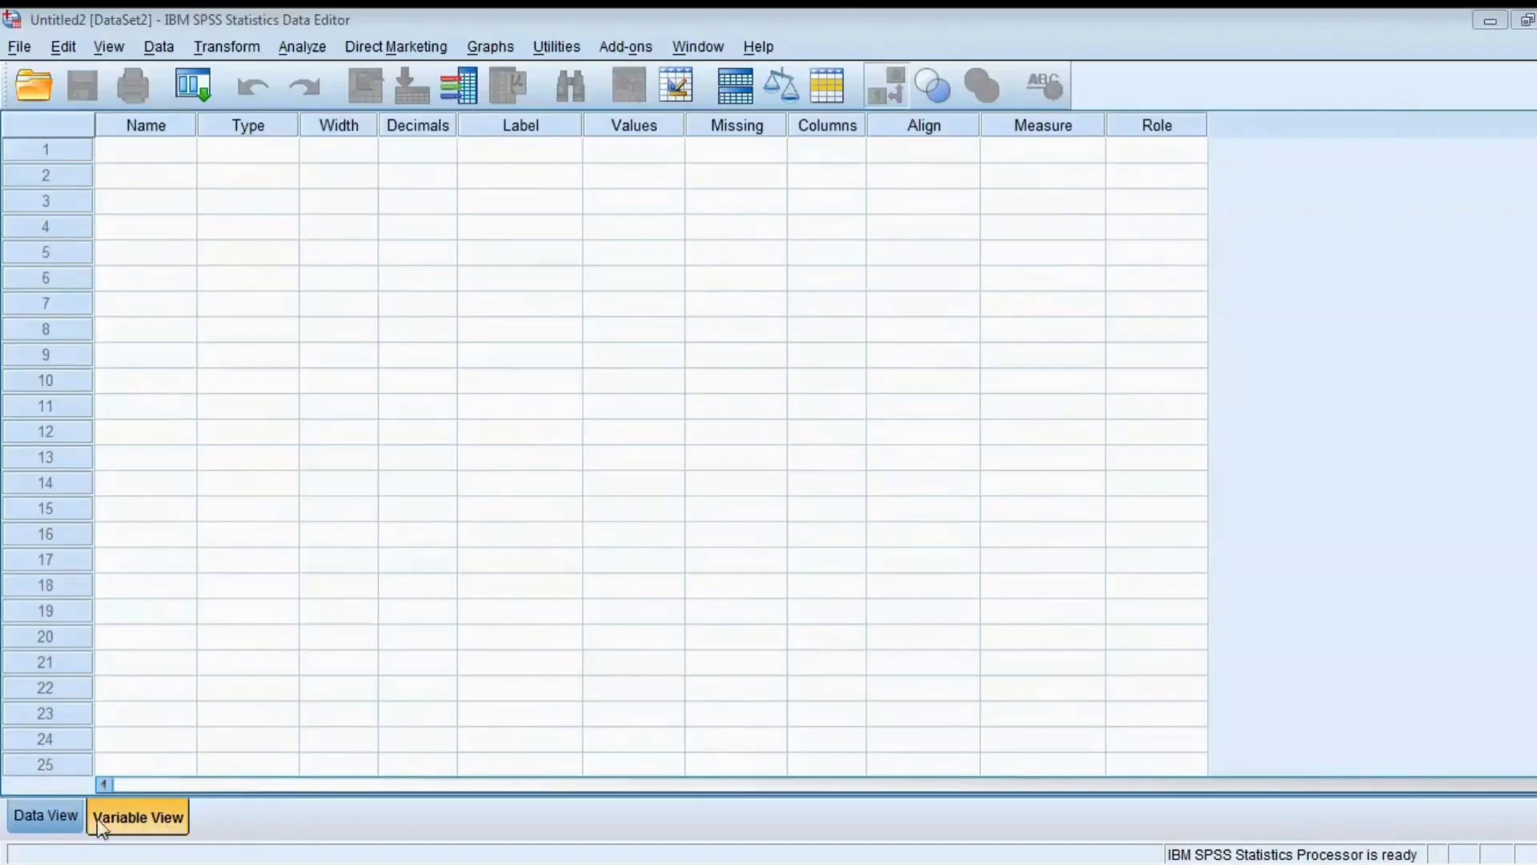
pyautogui.click(63, 821)
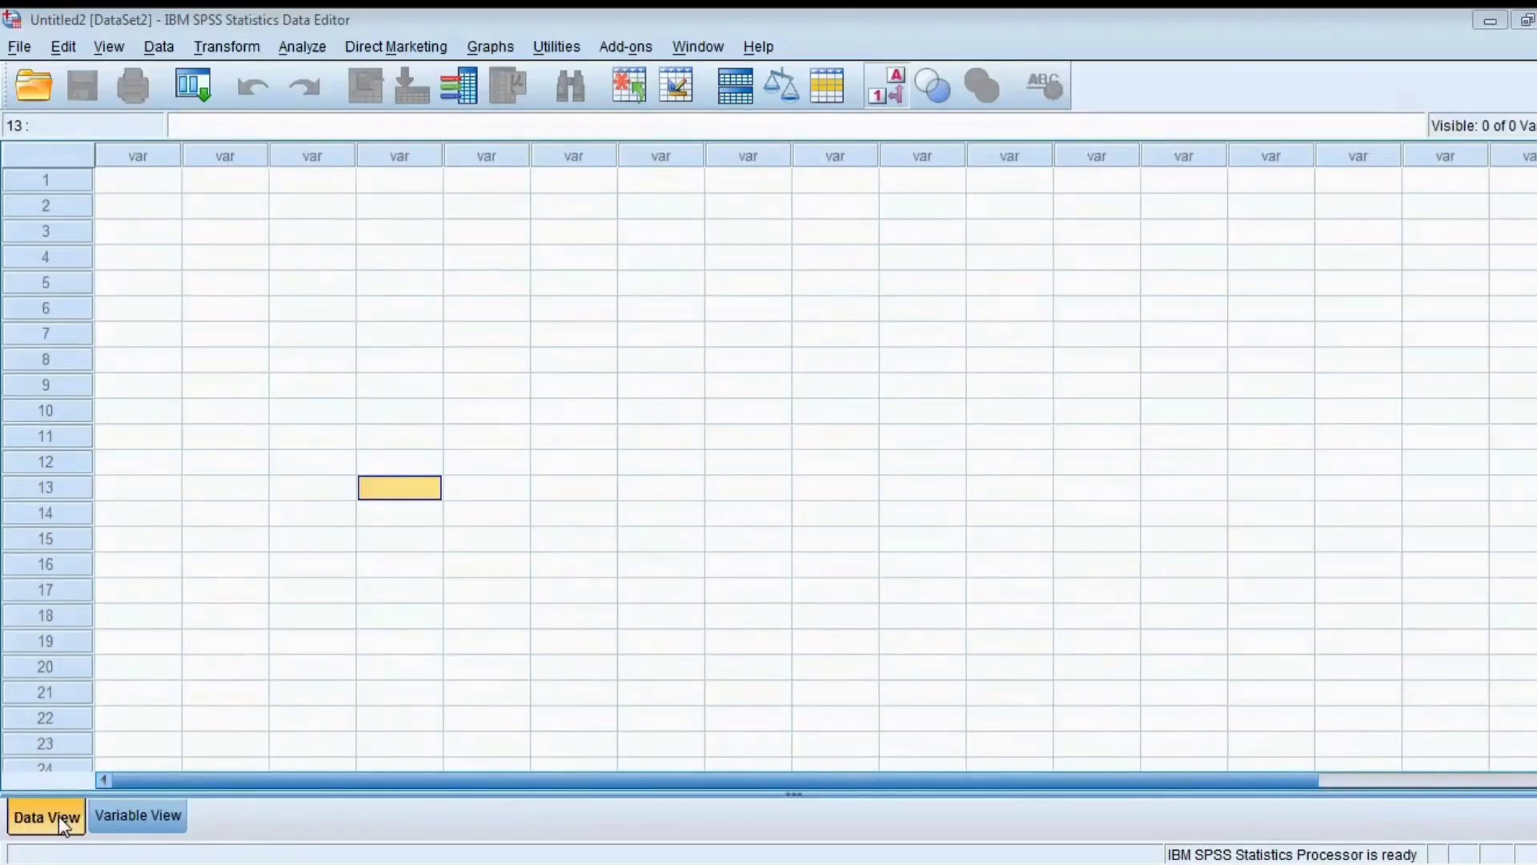
pyautogui.click(152, 833)
pyautogui.click(53, 820)
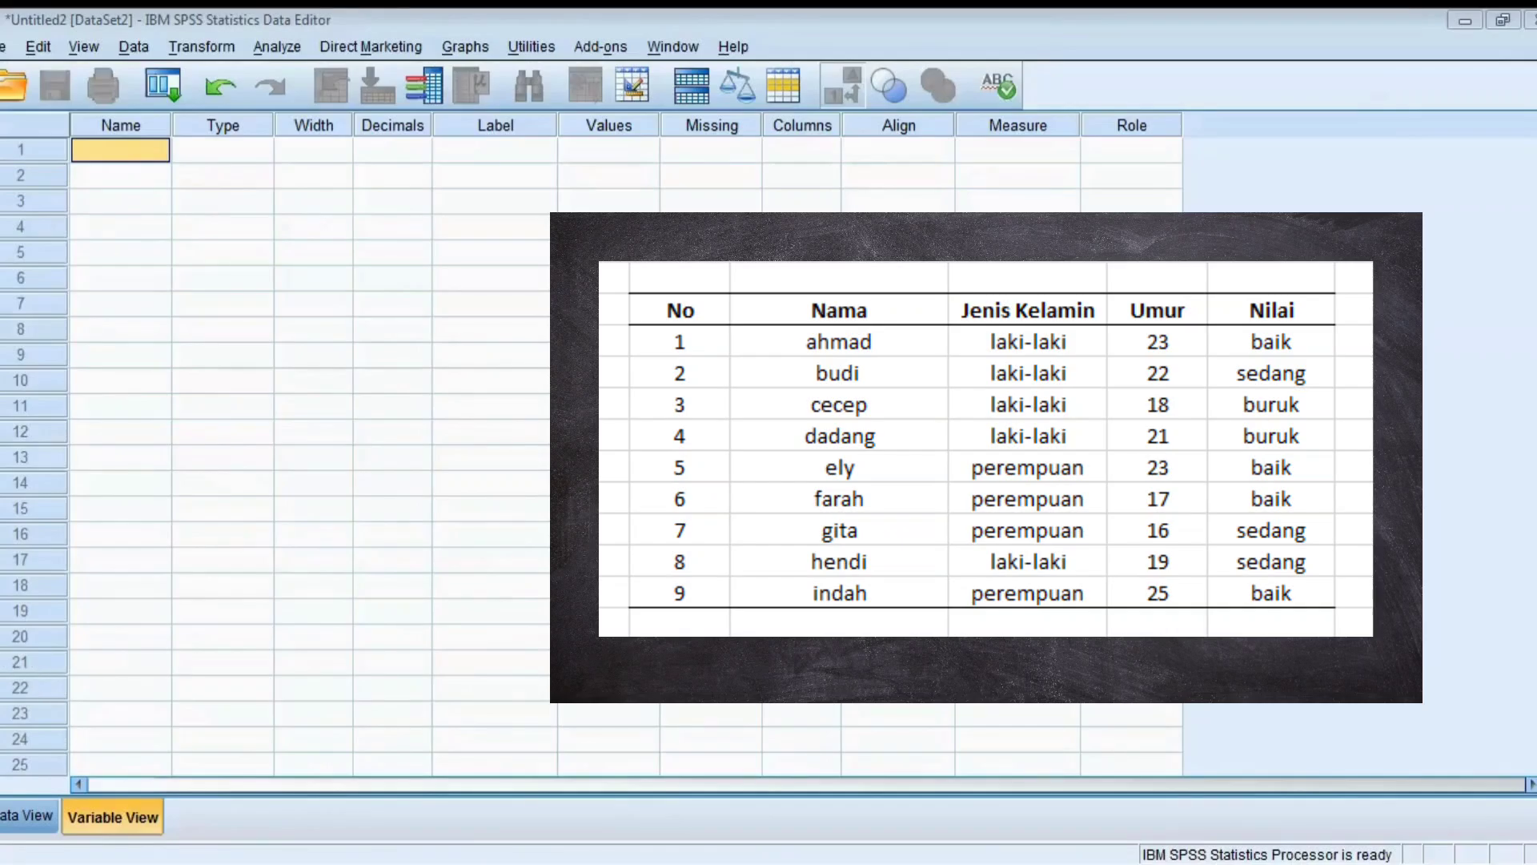
# Define the first variable as nomor, with the Numeric type and 0 decimal places
pyautogui.click(107, 157)
pyautogui.write('nomor')
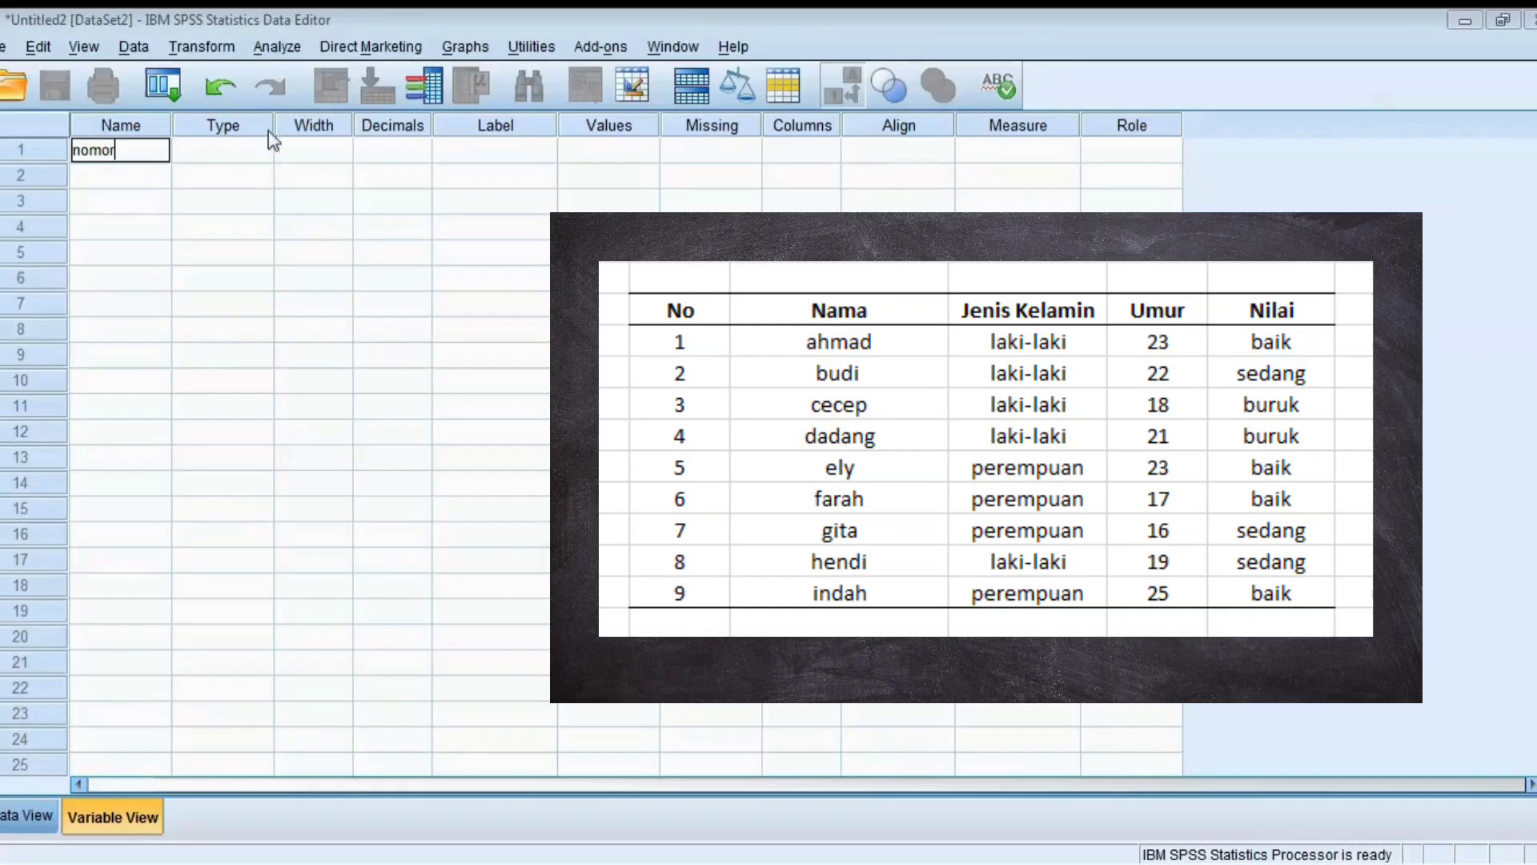
pyautogui.click(251, 160)
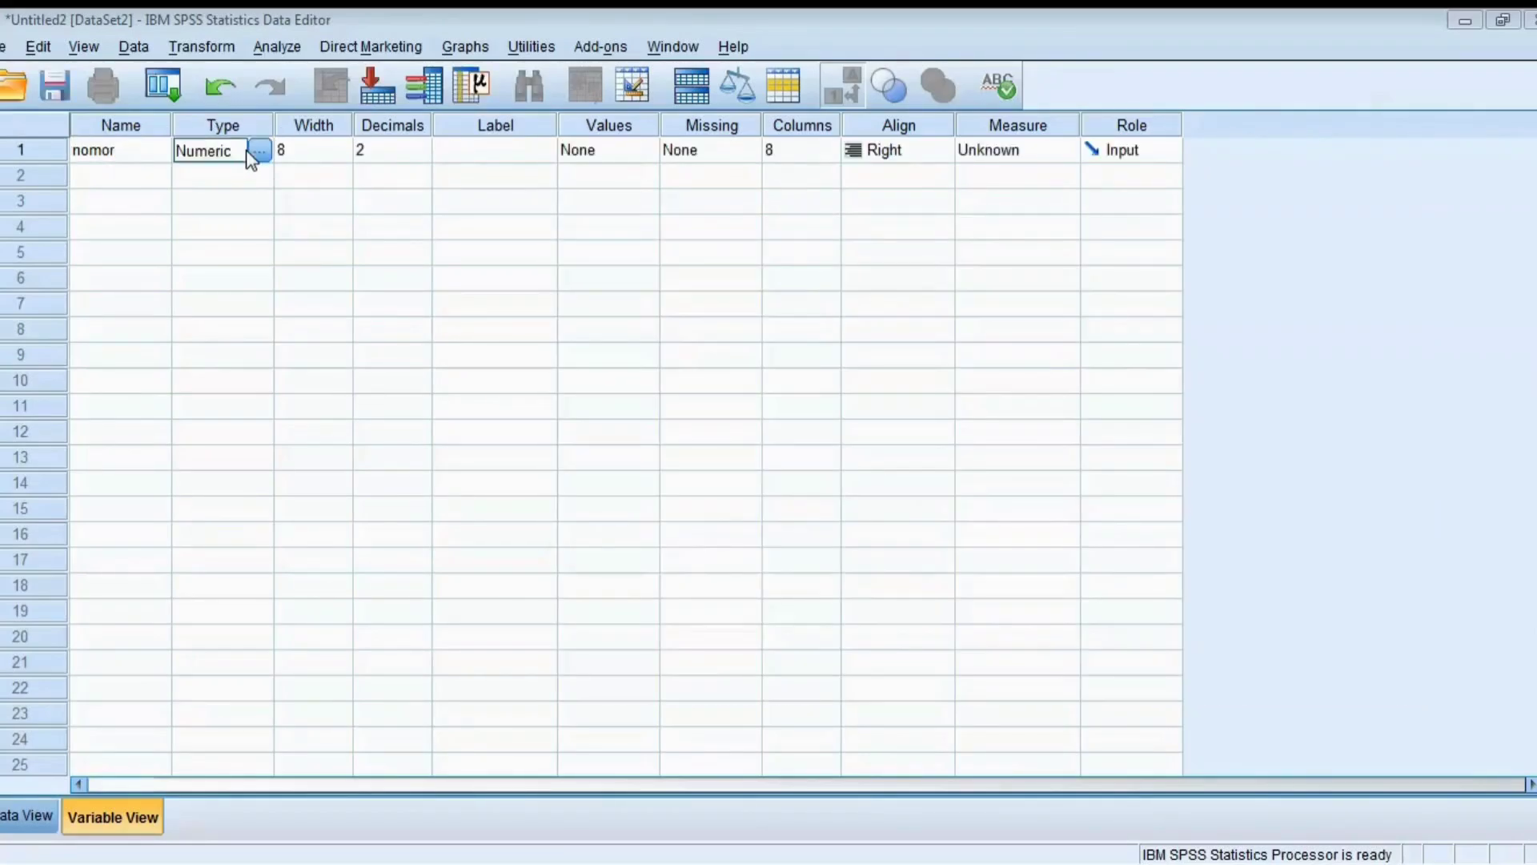
pyautogui.click(260, 152)
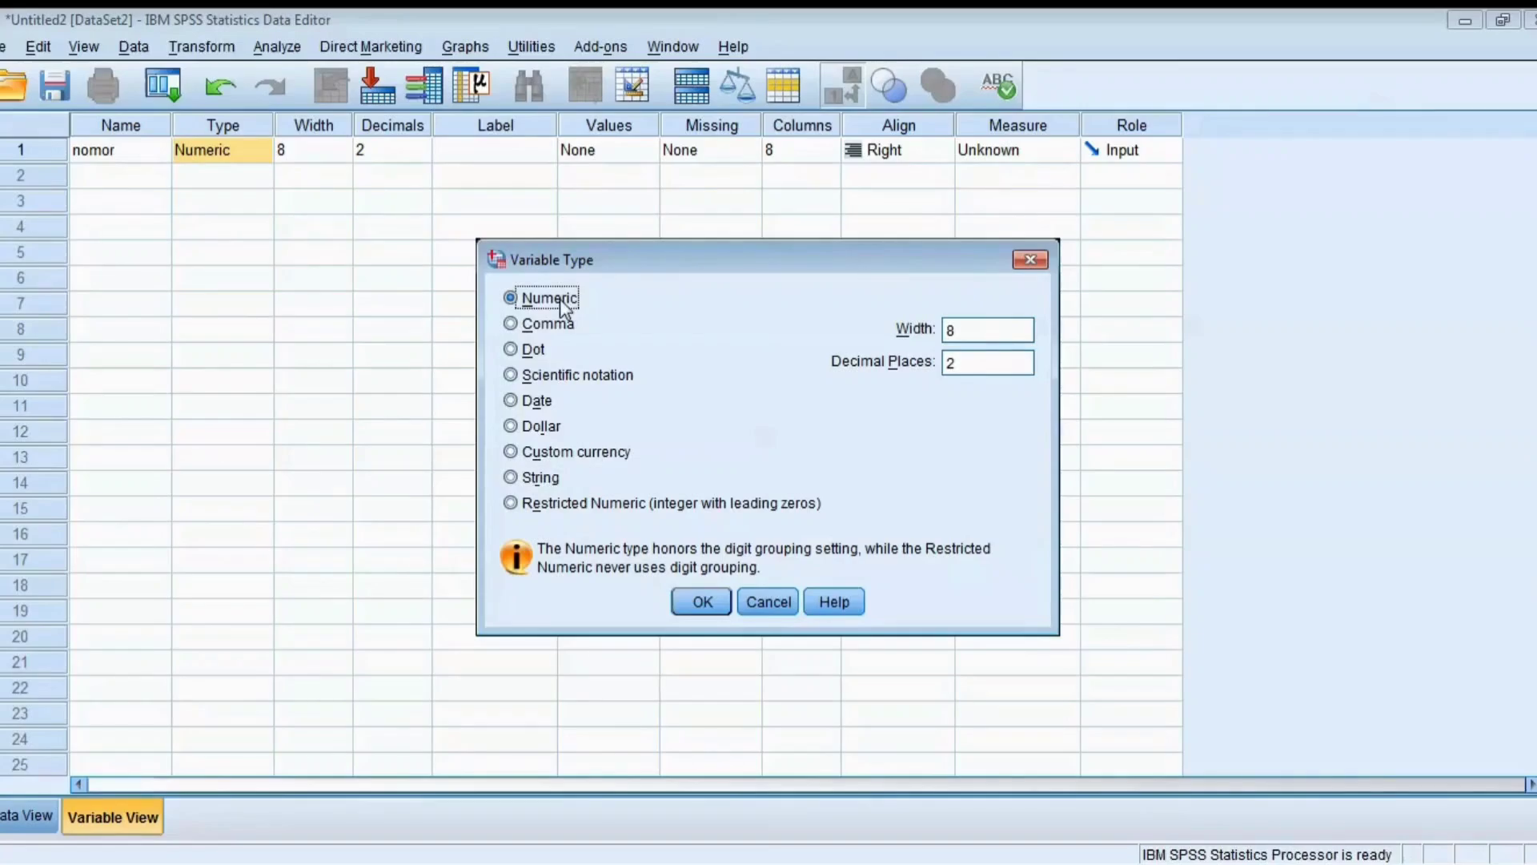
pyautogui.click(547, 479)
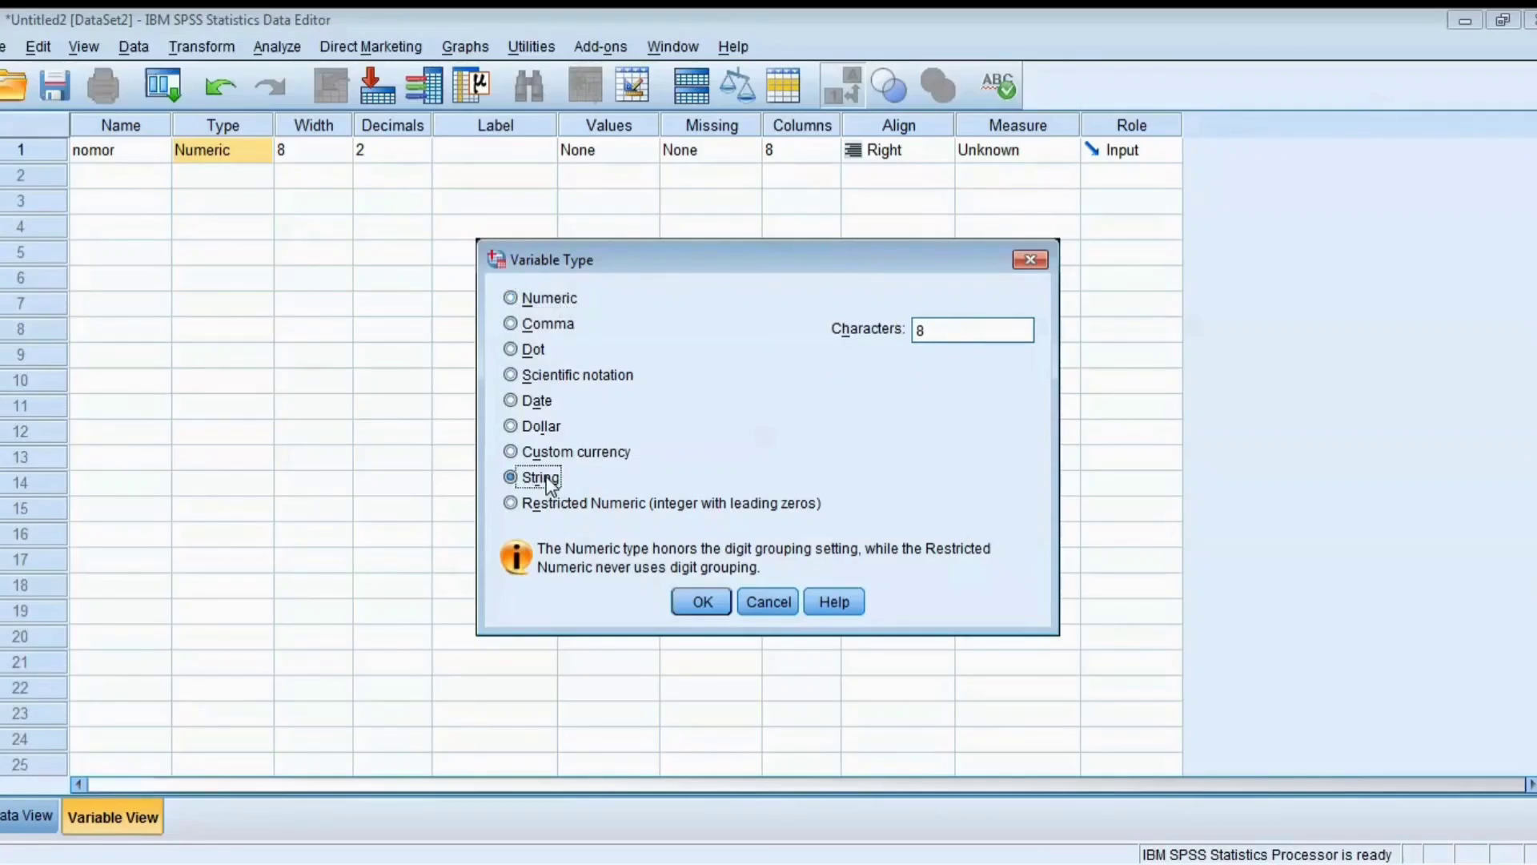
pyautogui.click(552, 301)
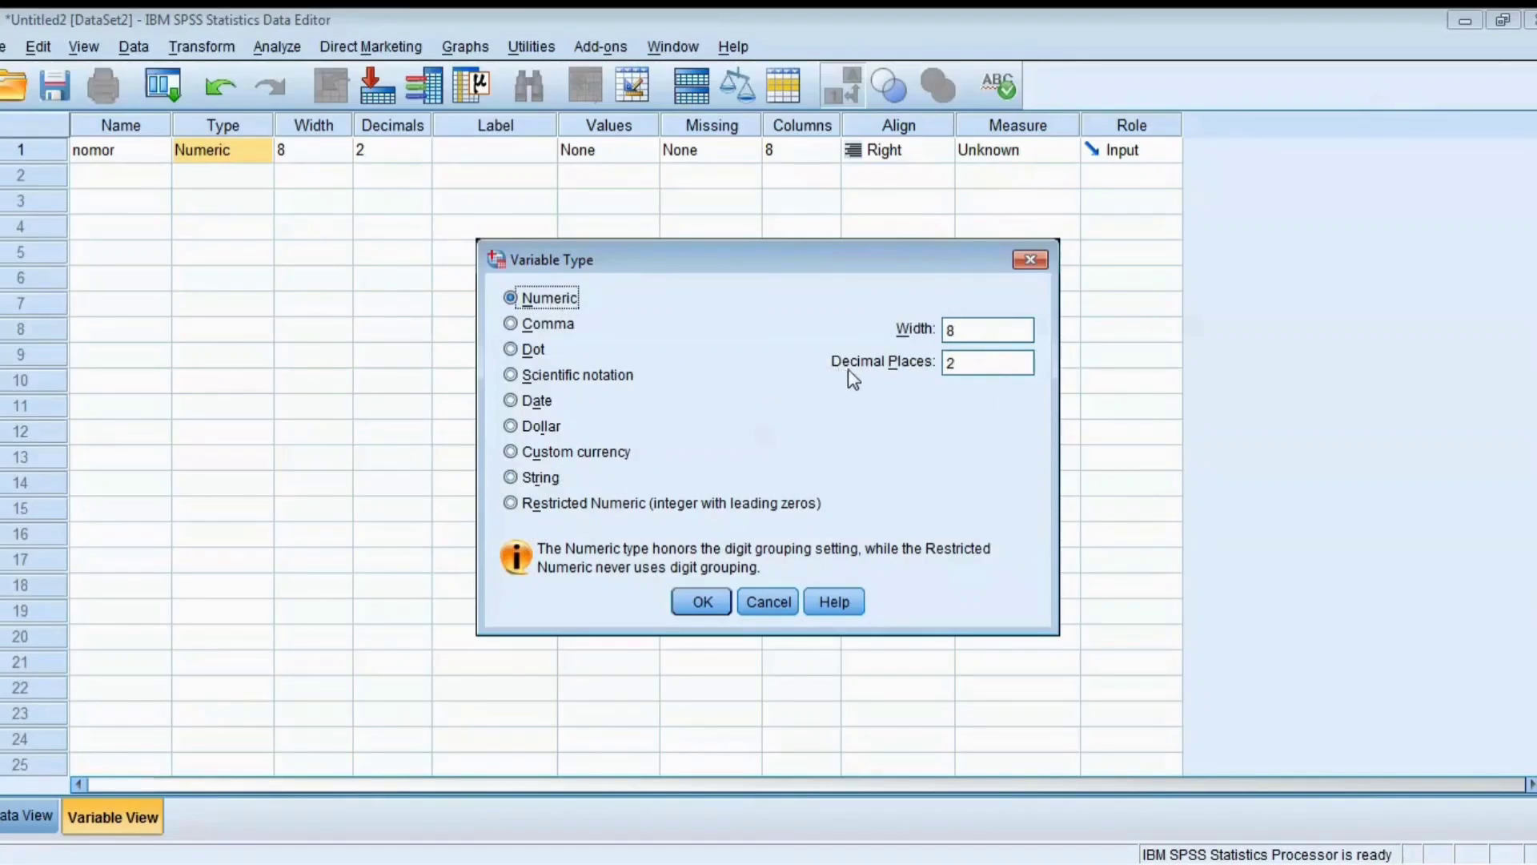
pyautogui.doubleClick(960, 364)
pyautogui.press('BackSpace')
pyautogui.write('0')
pyautogui.click(715, 608)
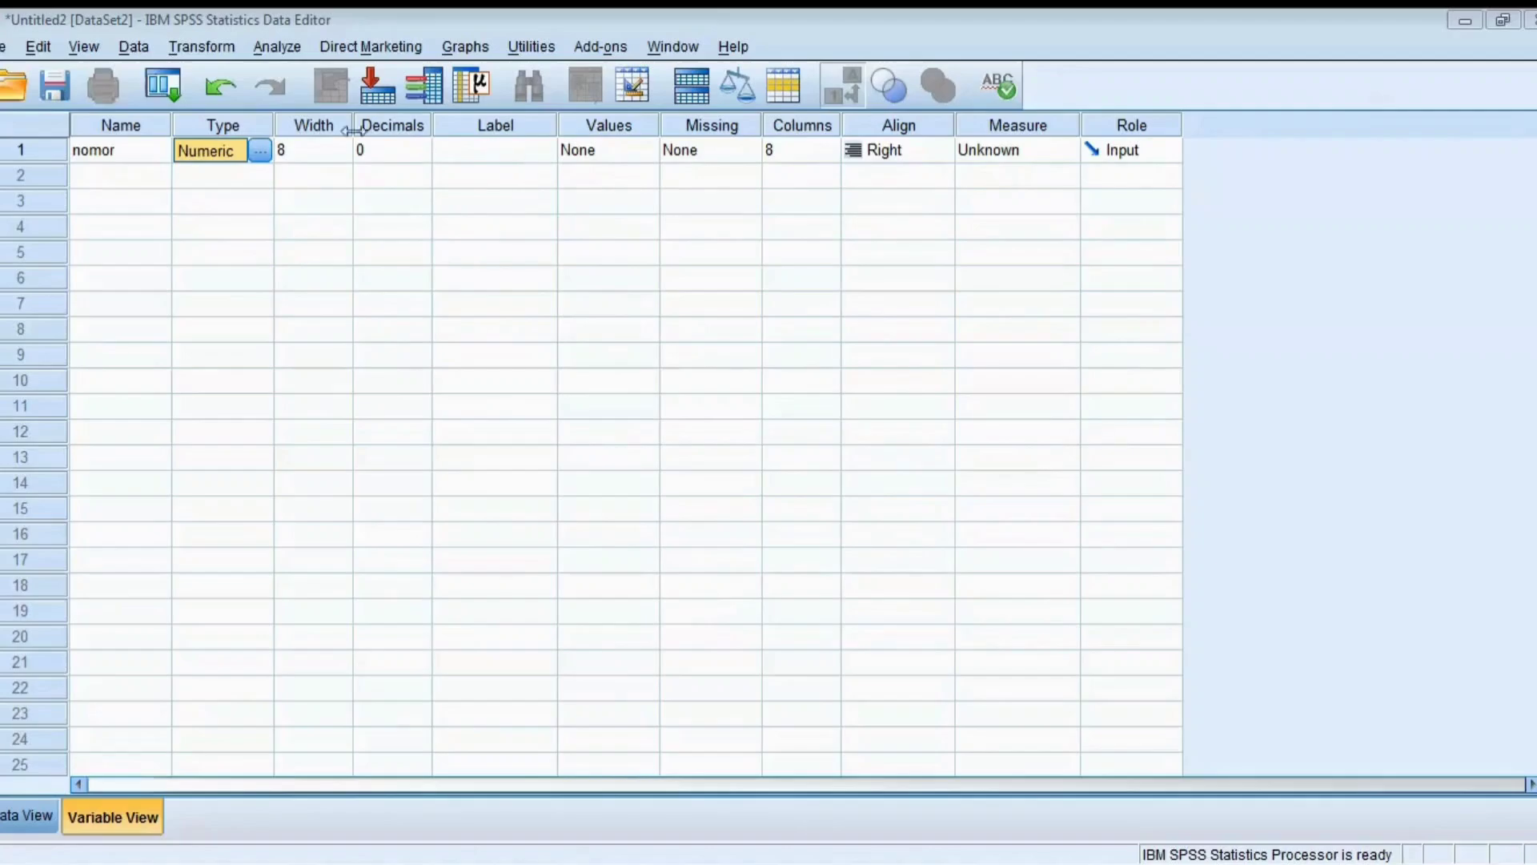
# Label the nomor variable "nomor urut responden" and set its alignment to Left
pyautogui.doubleClick(473, 152)
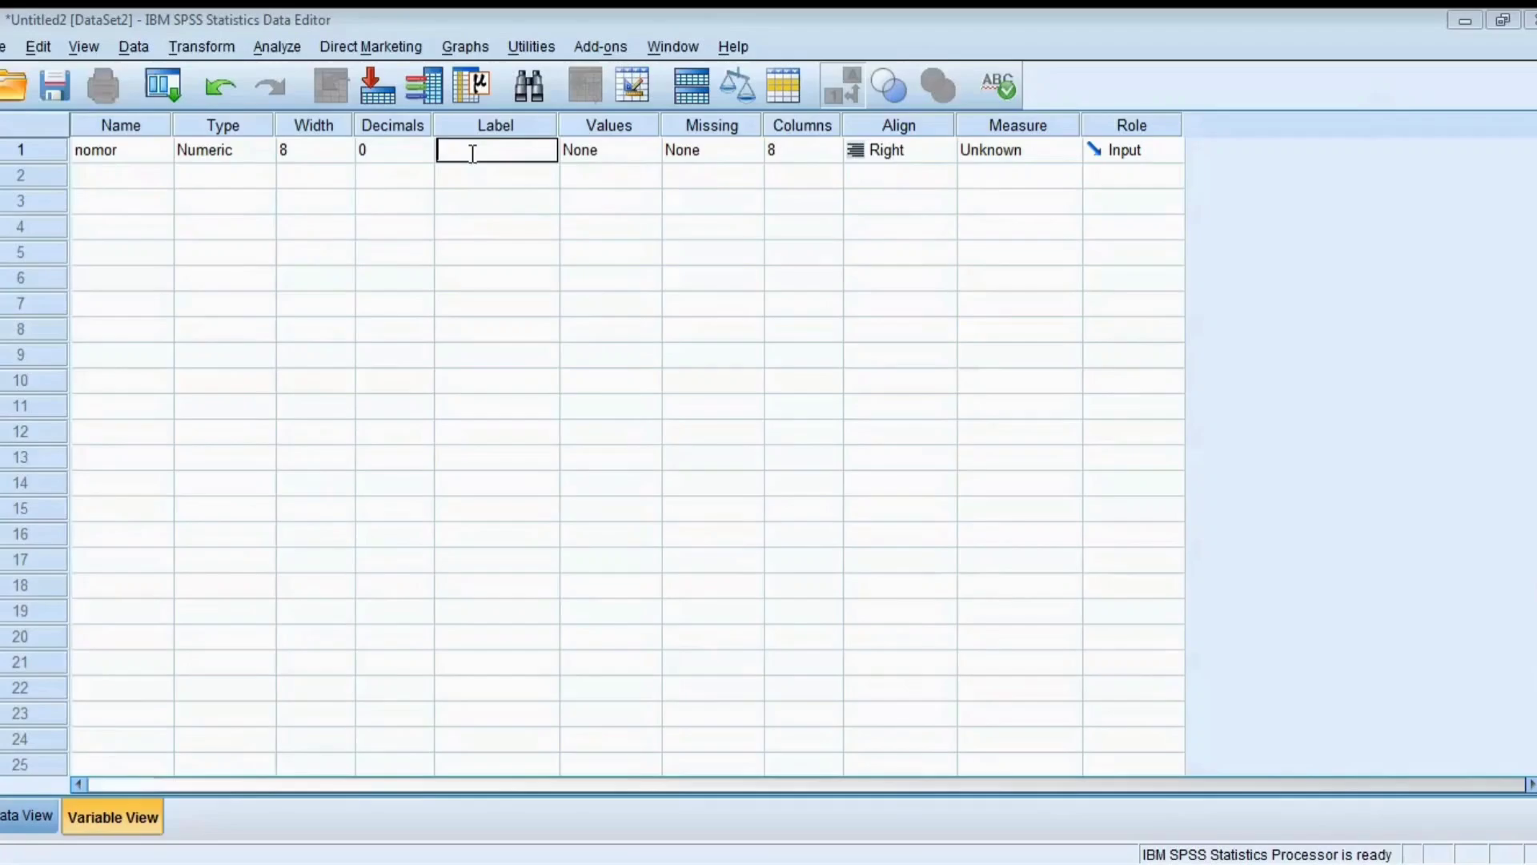
pyautogui.write('nomor urut responden')
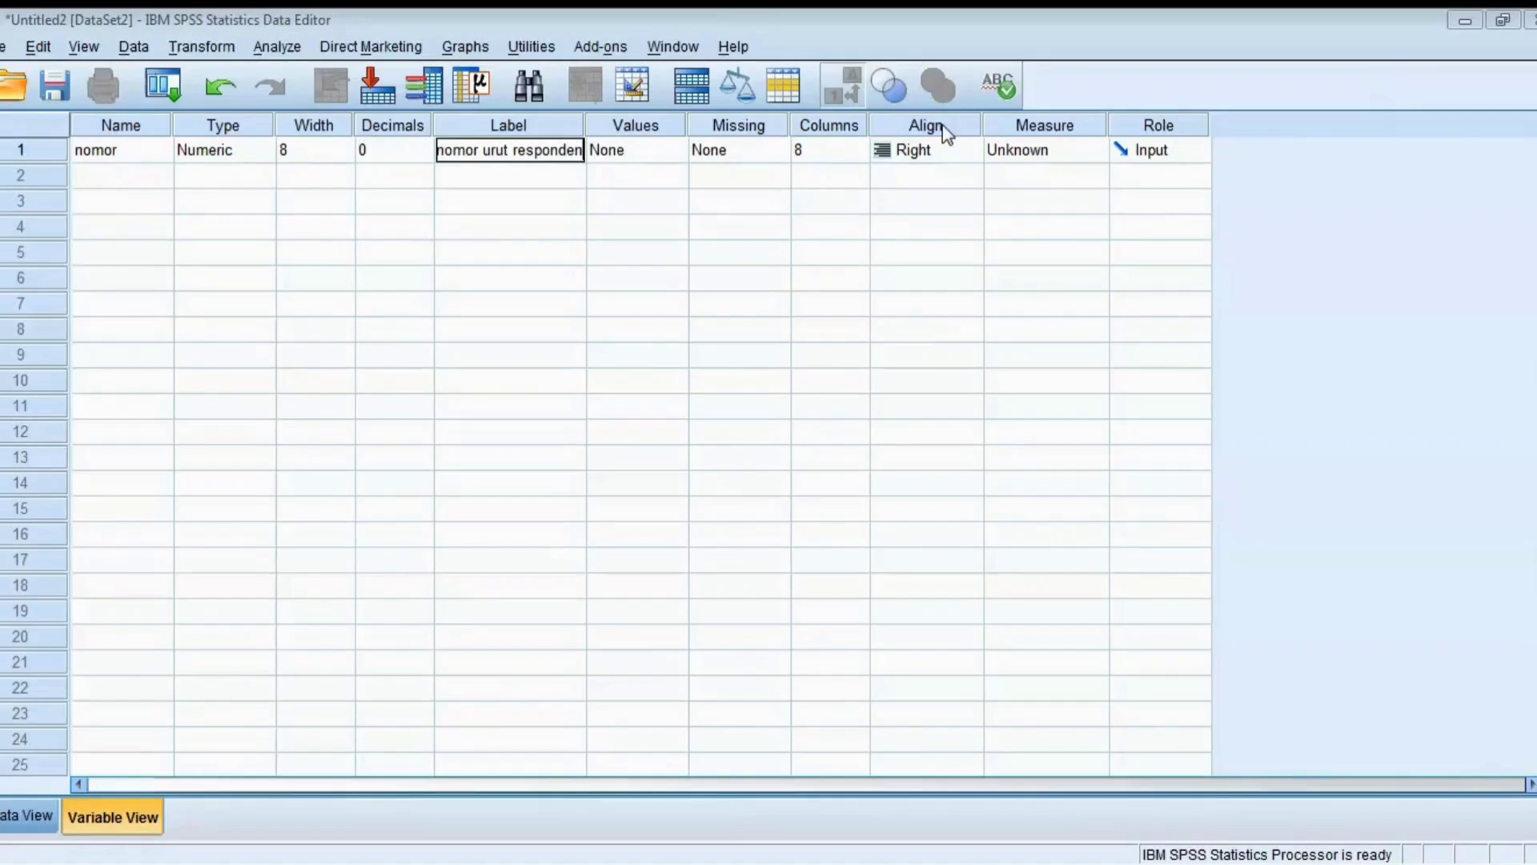
pyautogui.click(921, 158)
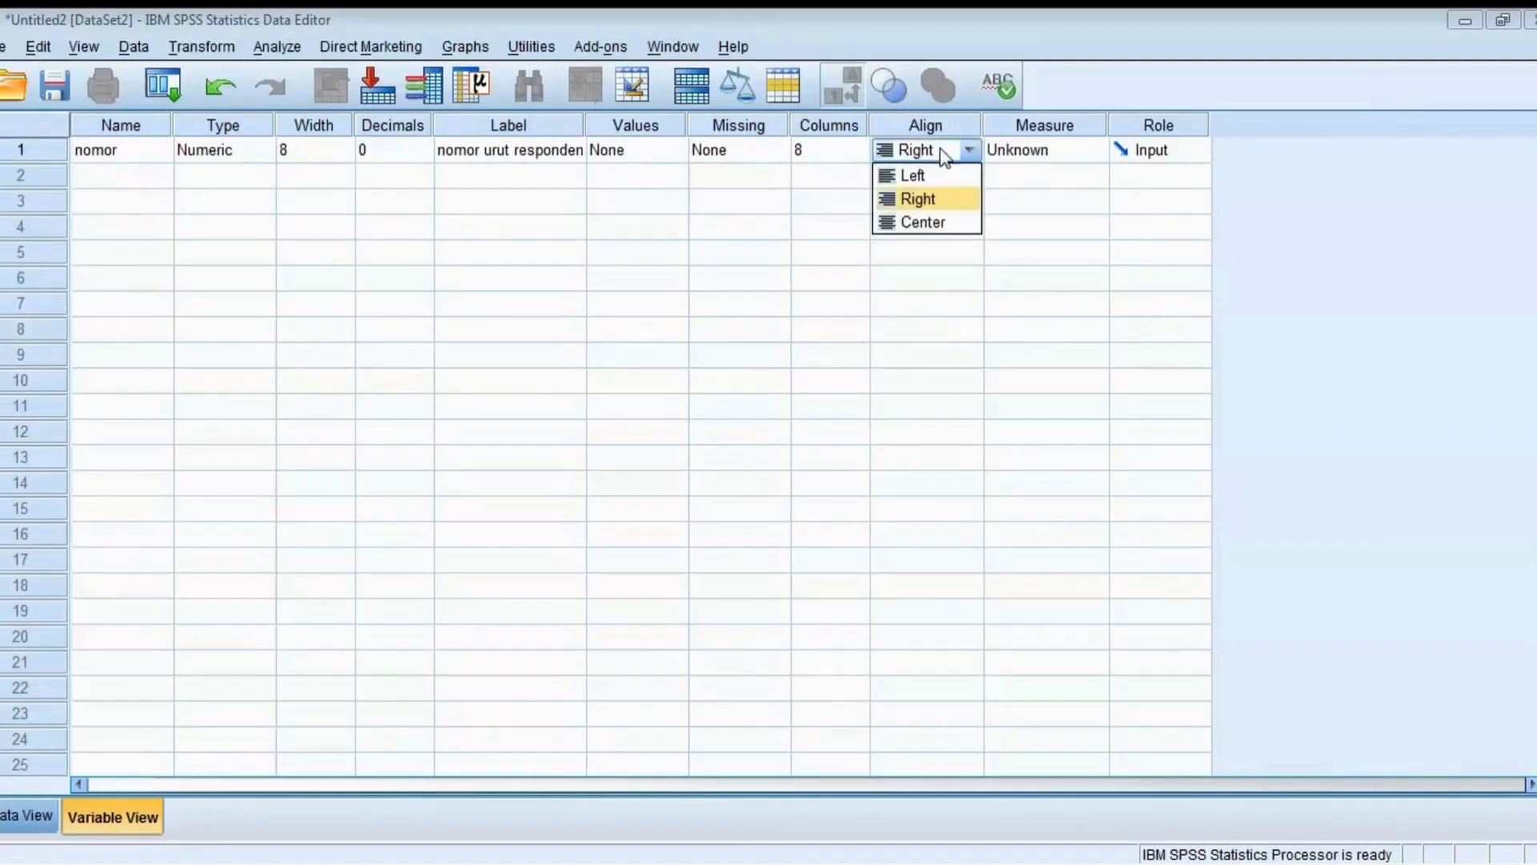
pyautogui.click(941, 173)
pyautogui.click(970, 151)
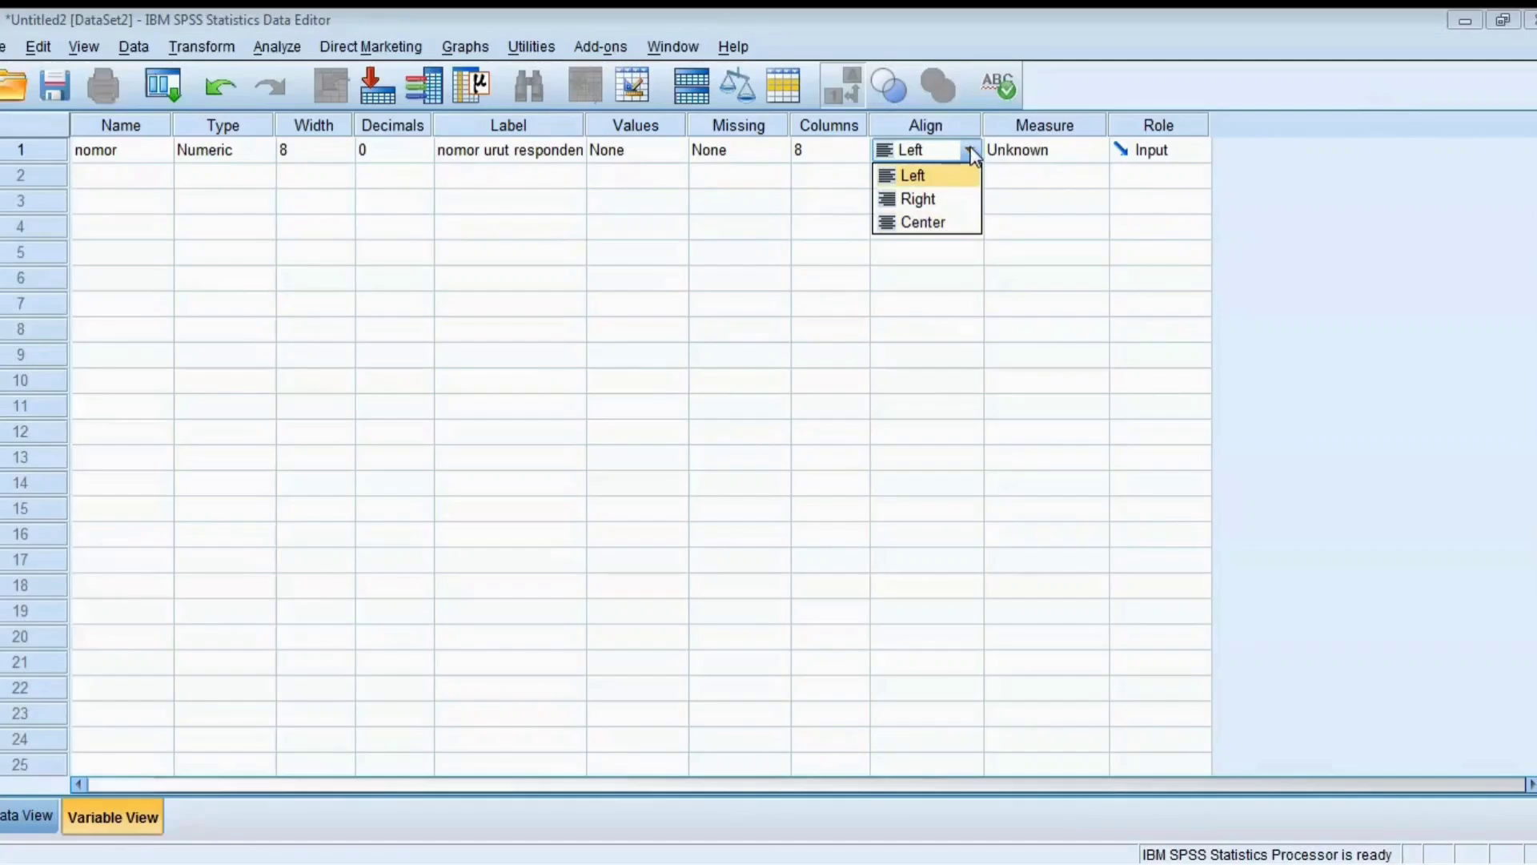
pyautogui.click(971, 152)
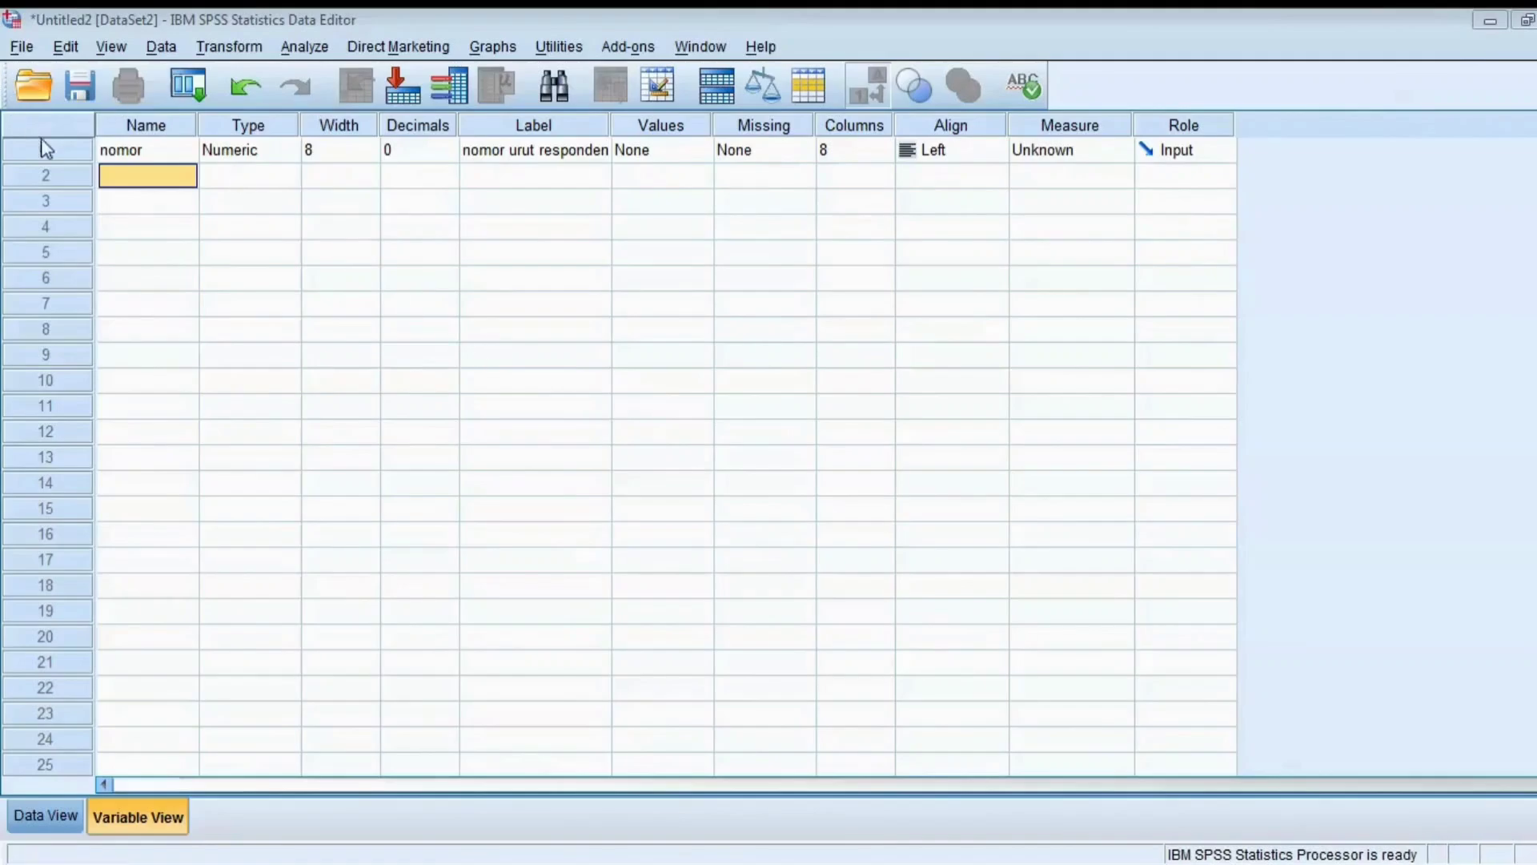
# Define a second variable named nama, with the String type and a length of 15 characters
pyautogui.doubleClick(115, 176)
pyautogui.write('na')
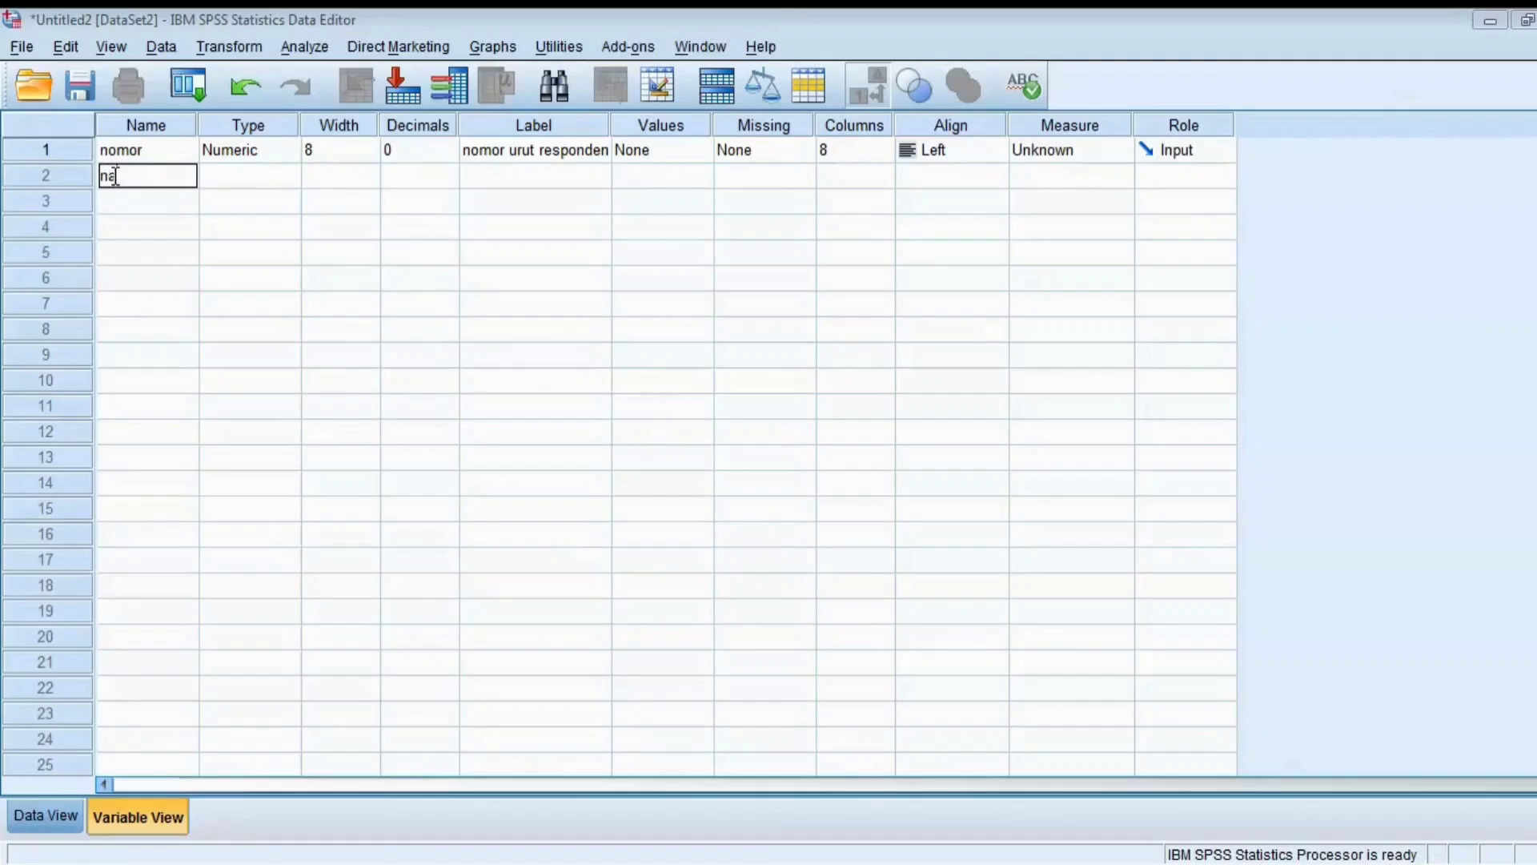
pyautogui.write('ma')
pyautogui.click(273, 183)
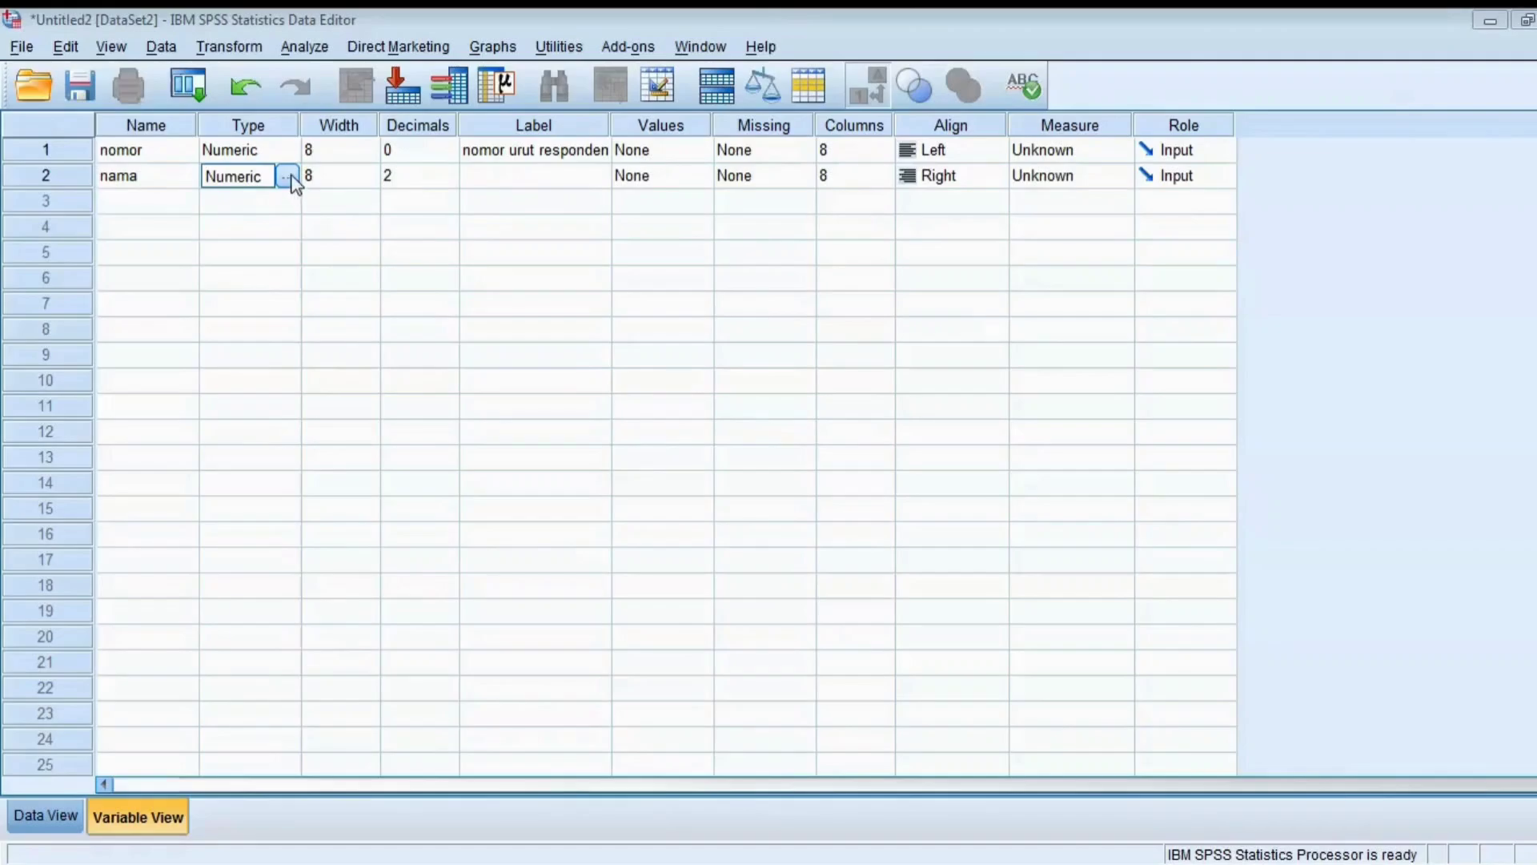
pyautogui.click(289, 177)
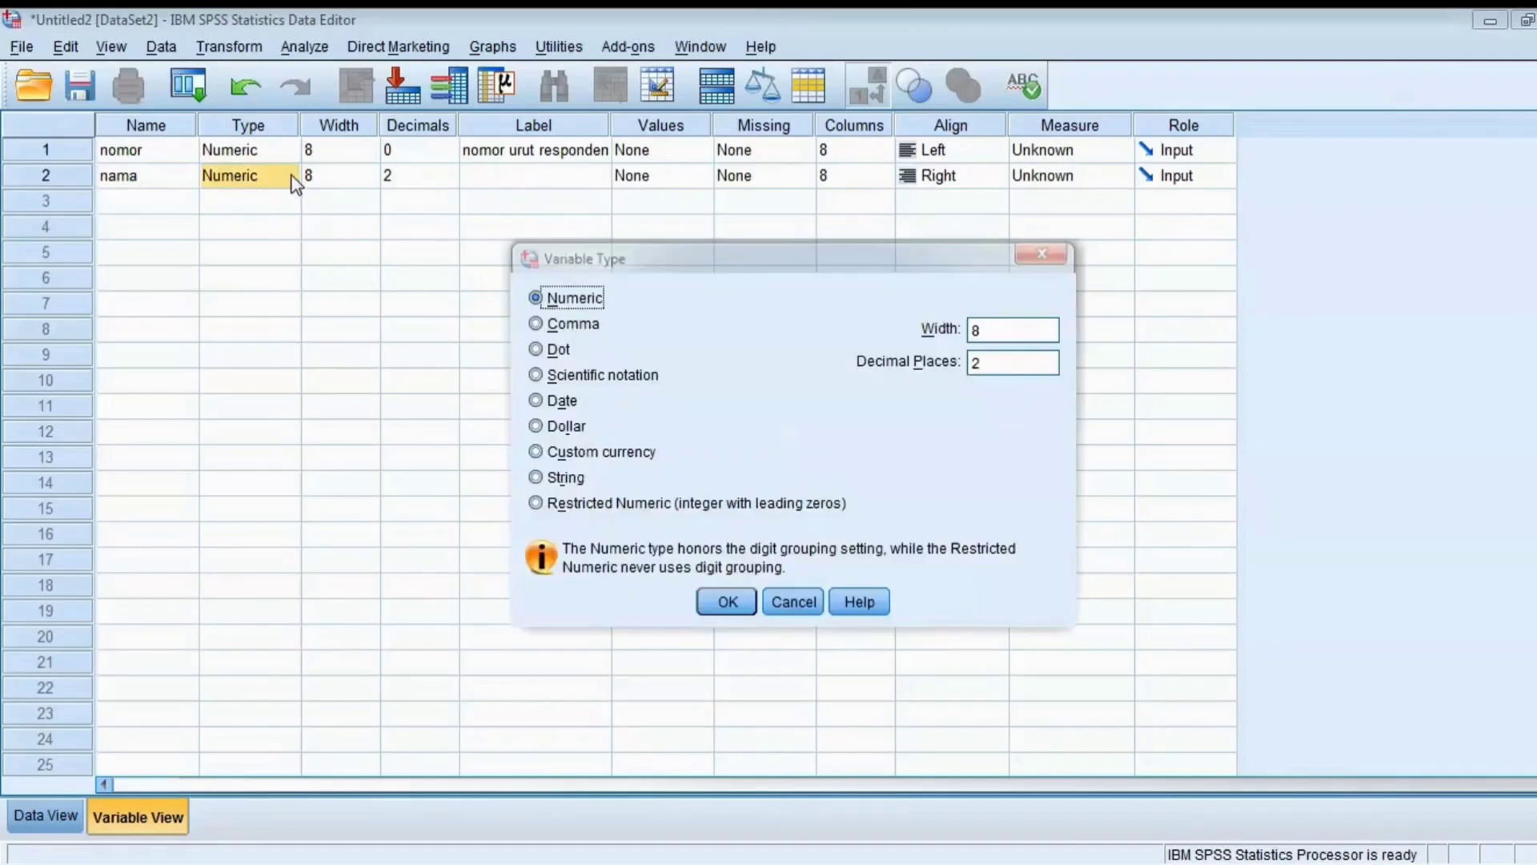
pyautogui.click(563, 479)
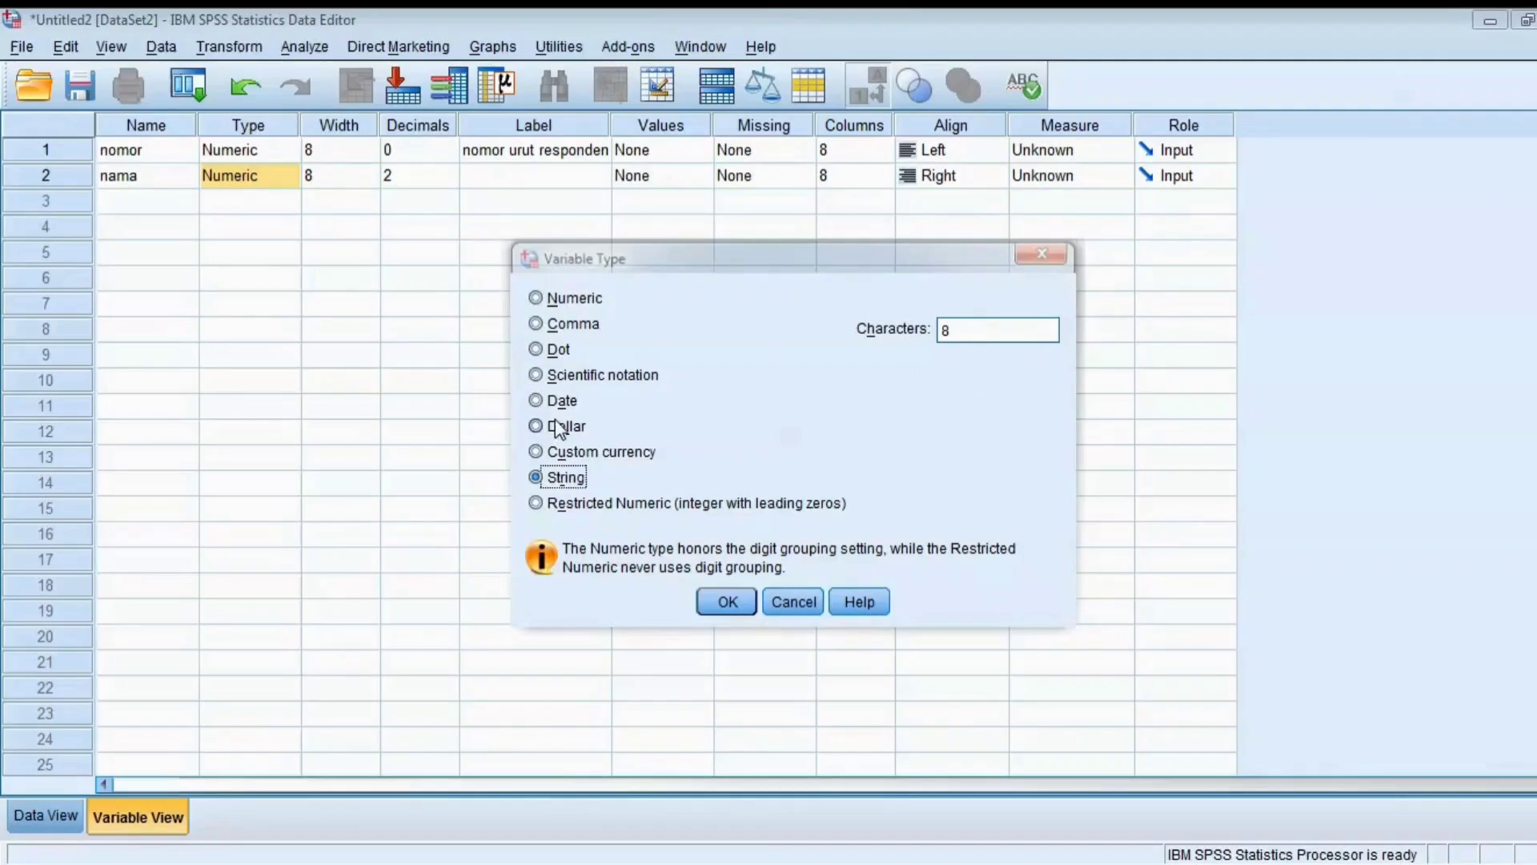
pyautogui.click(960, 333)
pyautogui.press('BackSpace')
pyautogui.write('15')
pyautogui.click(726, 602)
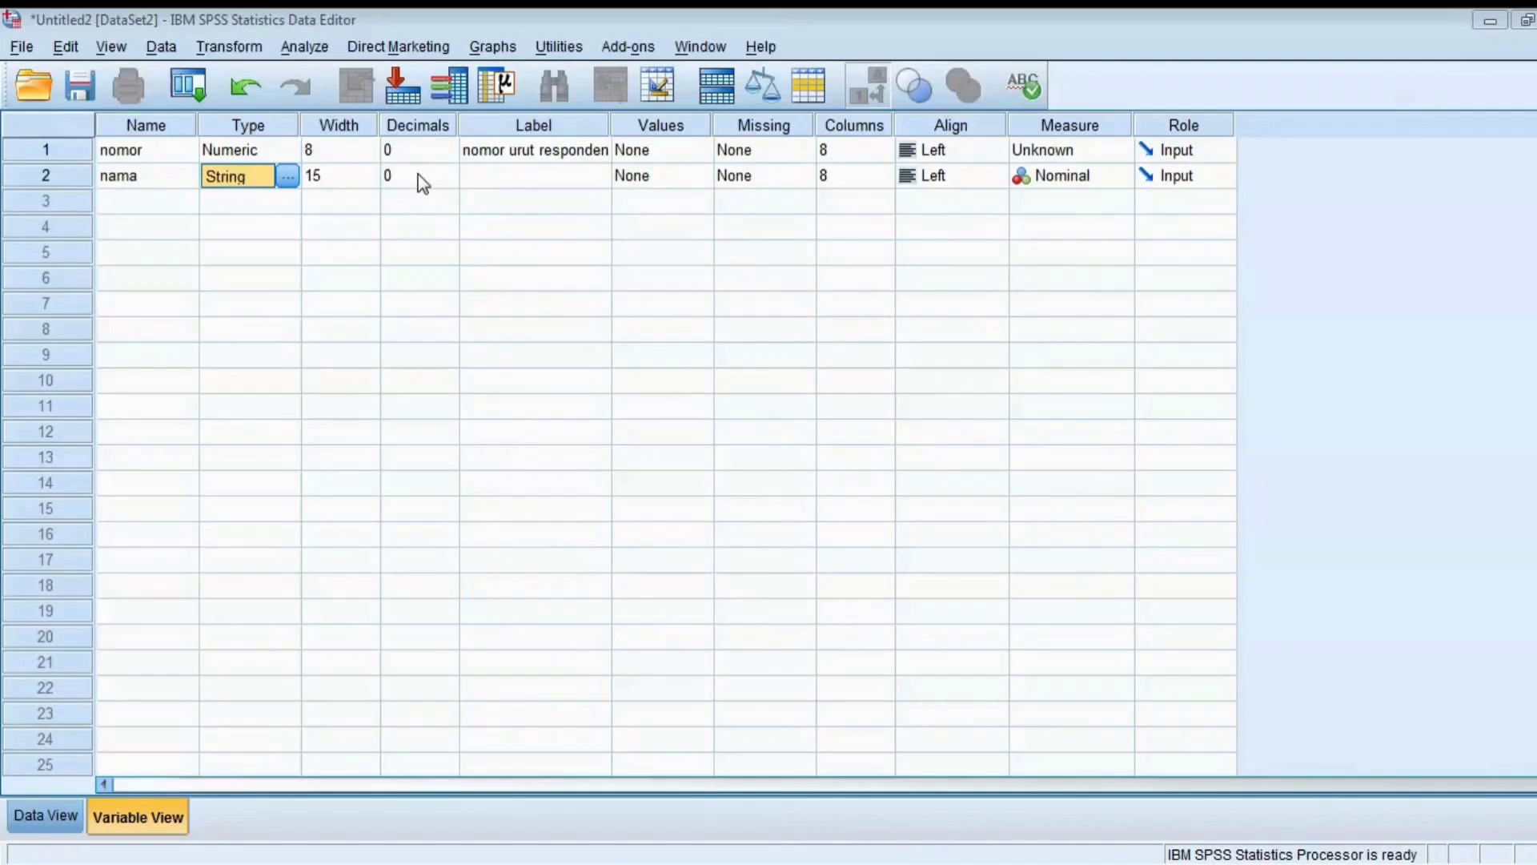
# Give the nama variable the label "nama responden"
pyautogui.click(472, 176)
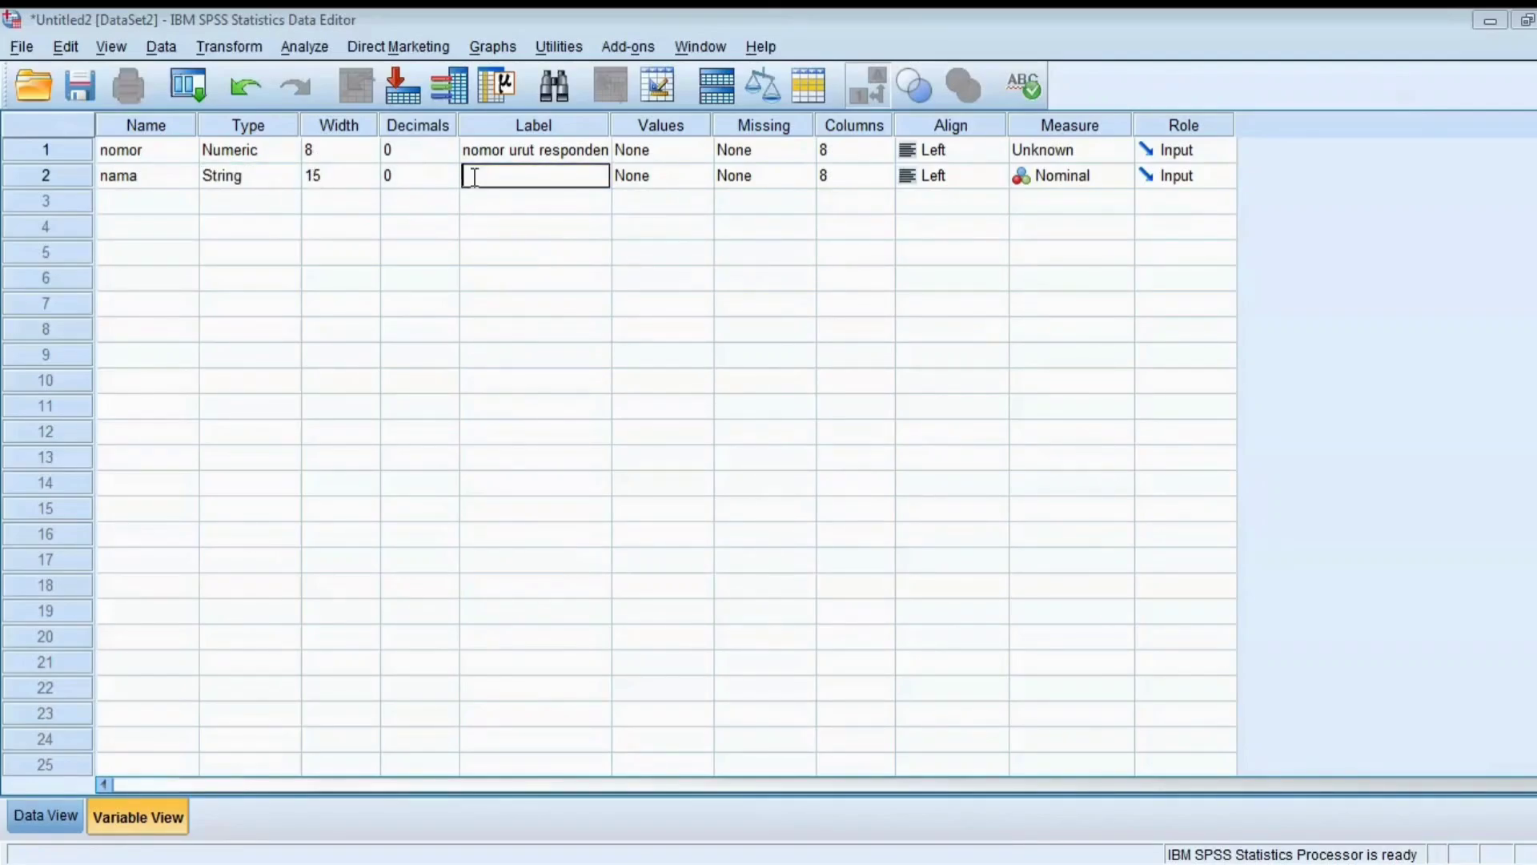
pyautogui.write('namare')
pyautogui.press('BackSpace')
pyautogui.press('BackSpace')
pyautogui.write('responden')
# Define a third variable named jeniskelamin, with the String type and a length of 1 character
pyautogui.click(147, 201)
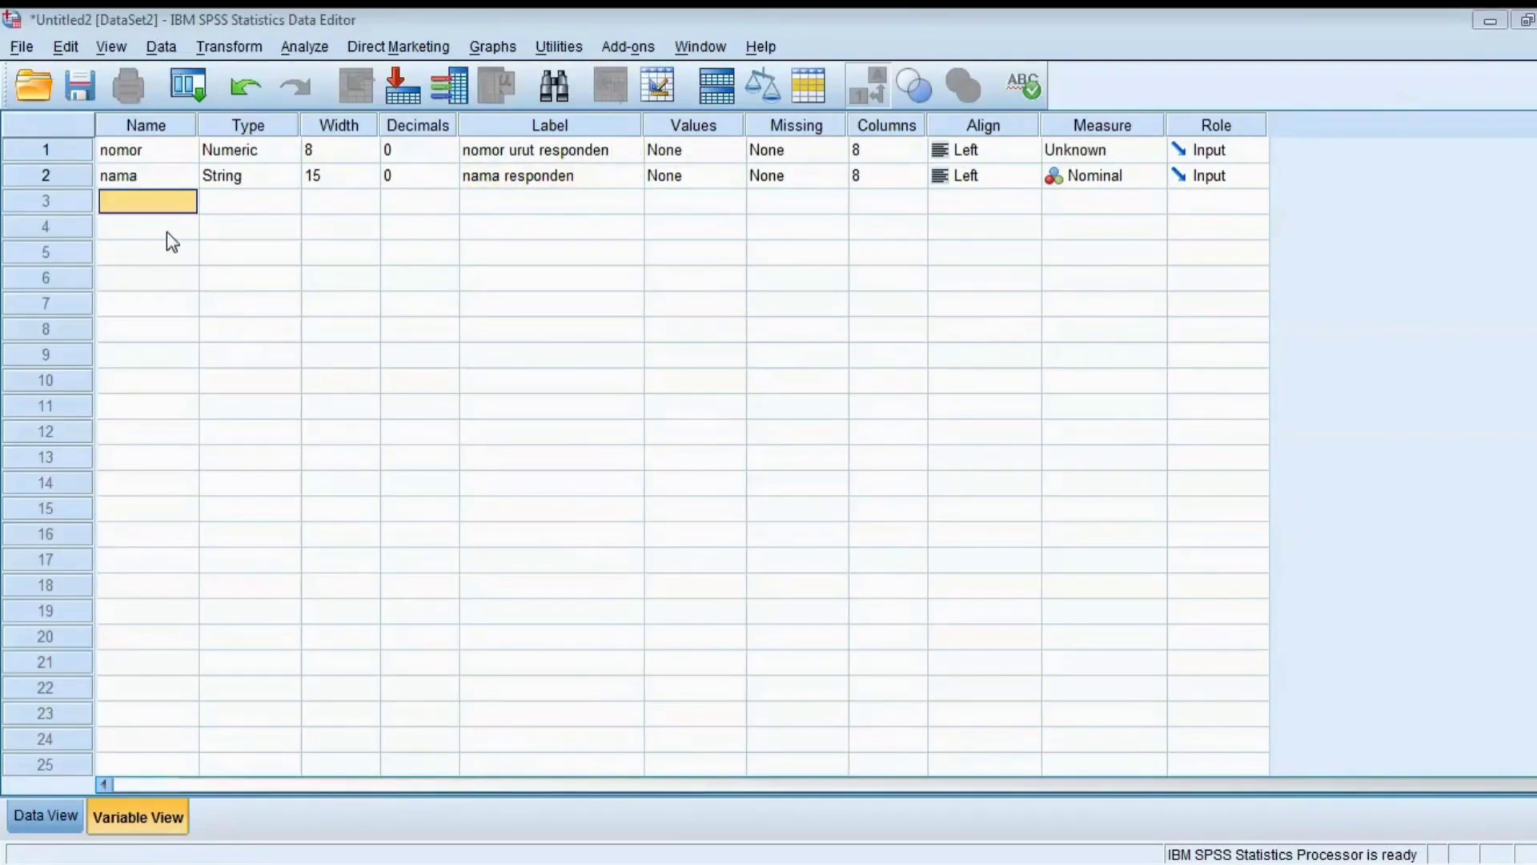
pyautogui.doubleClick(174, 210)
pyautogui.write('jeniskelamin')
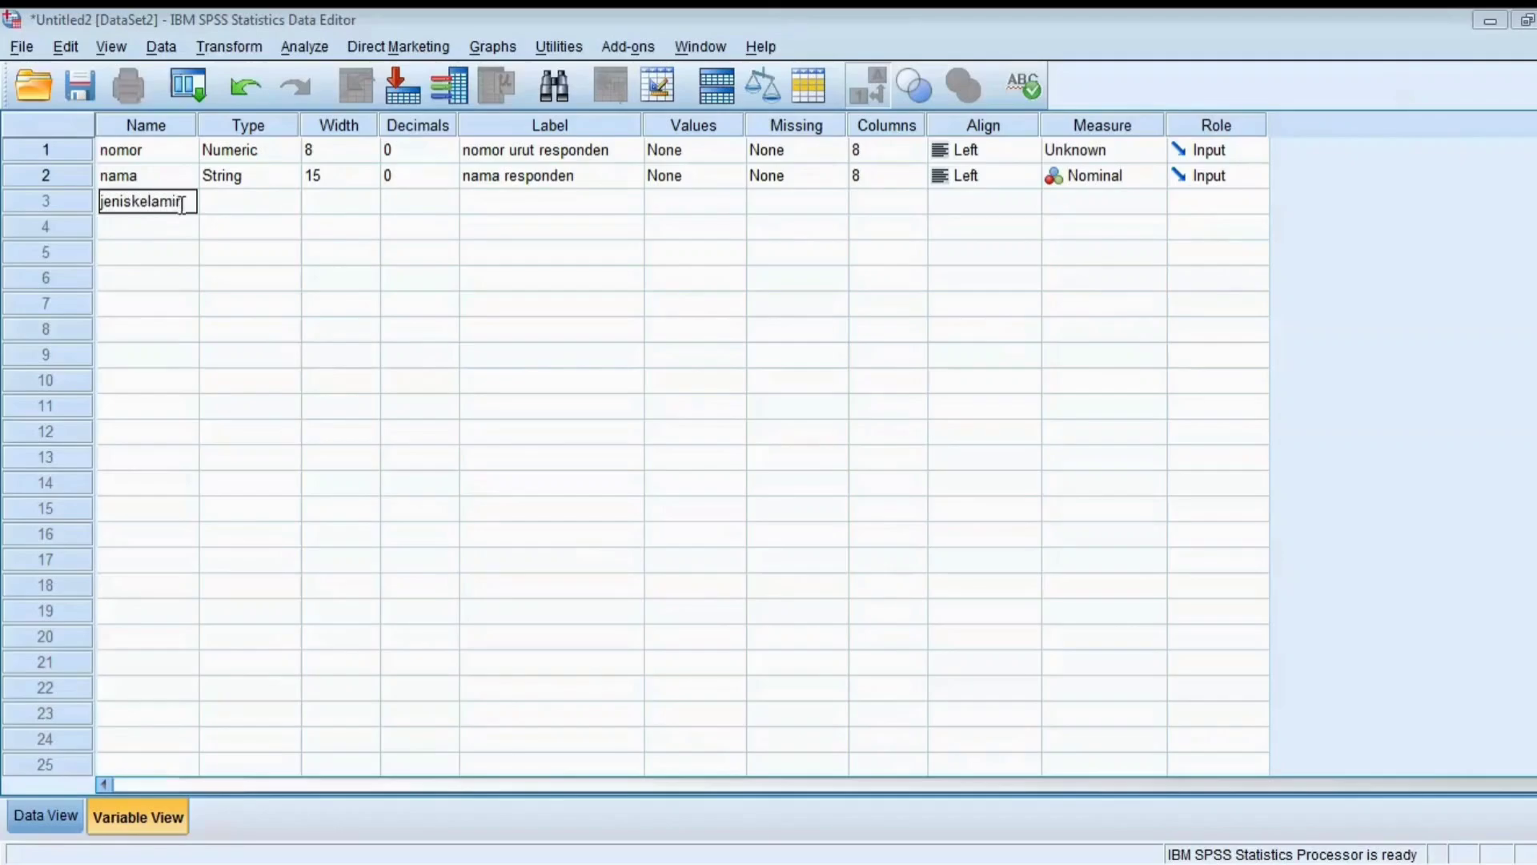
pyautogui.click(222, 206)
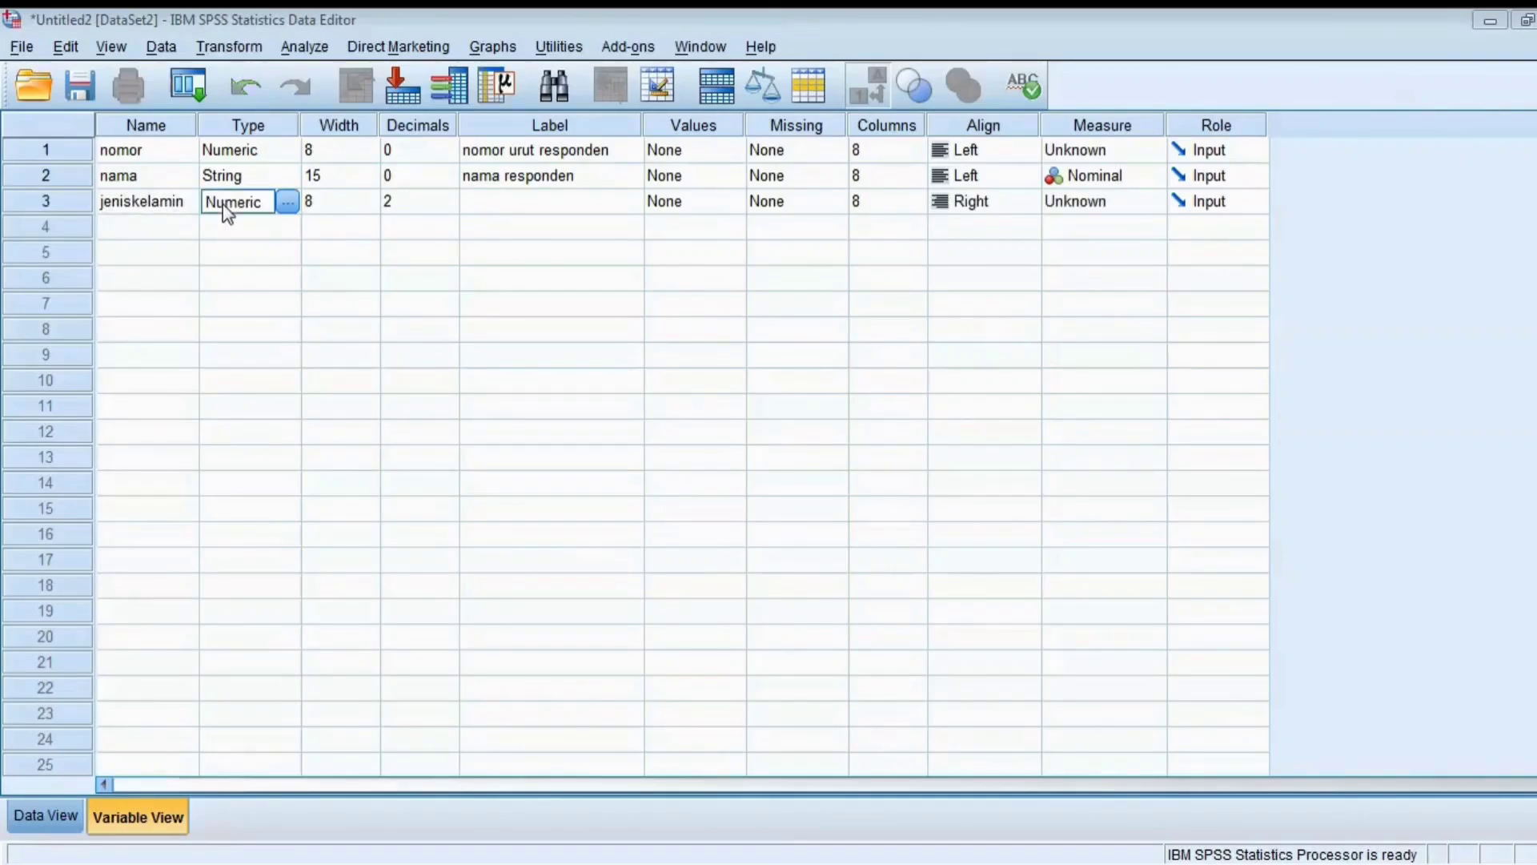
pyautogui.click(285, 203)
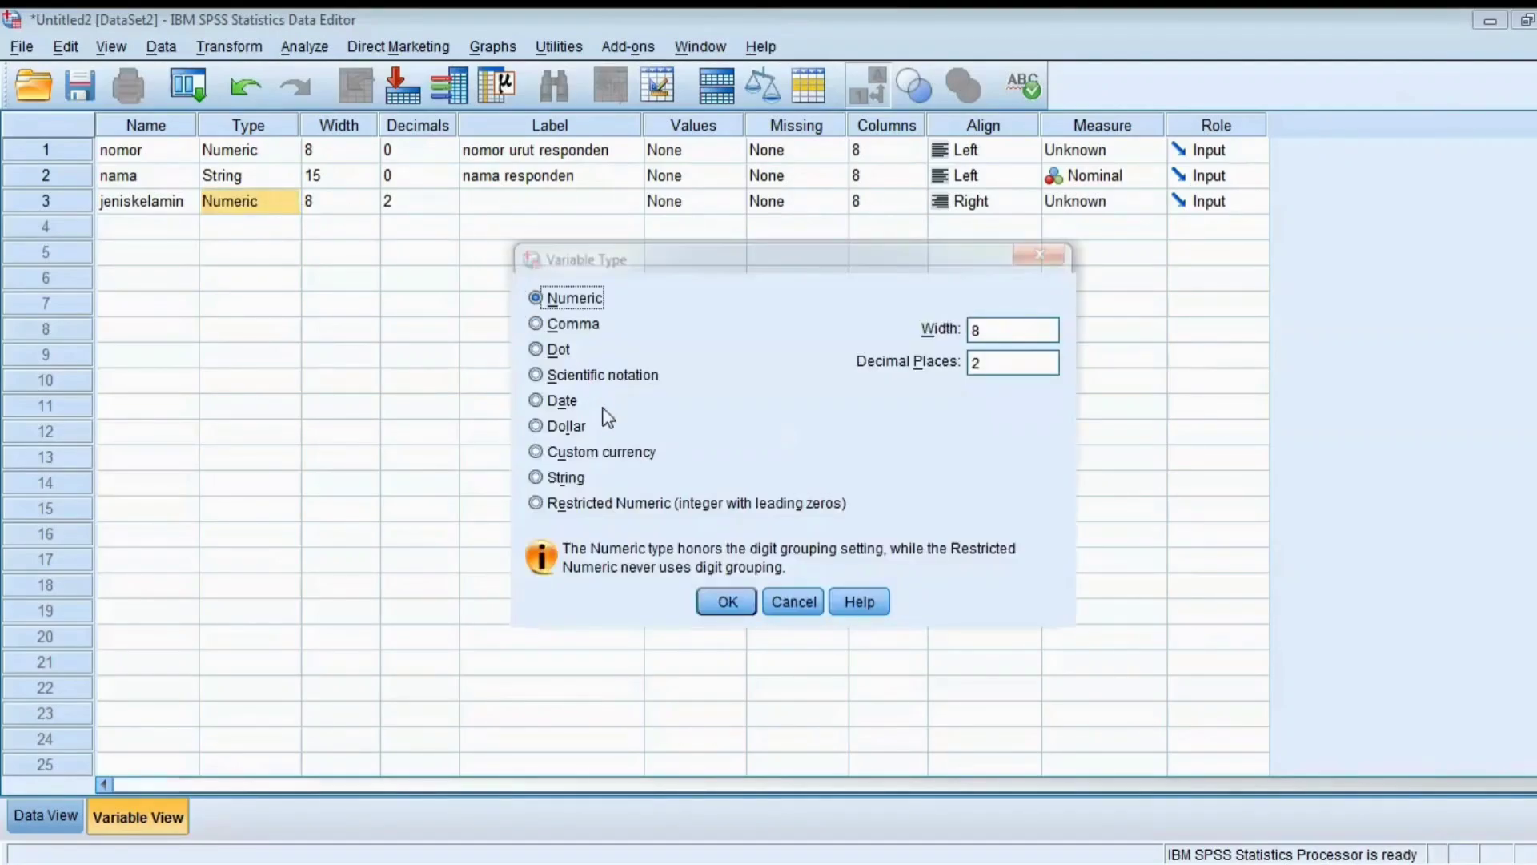
pyautogui.click(558, 478)
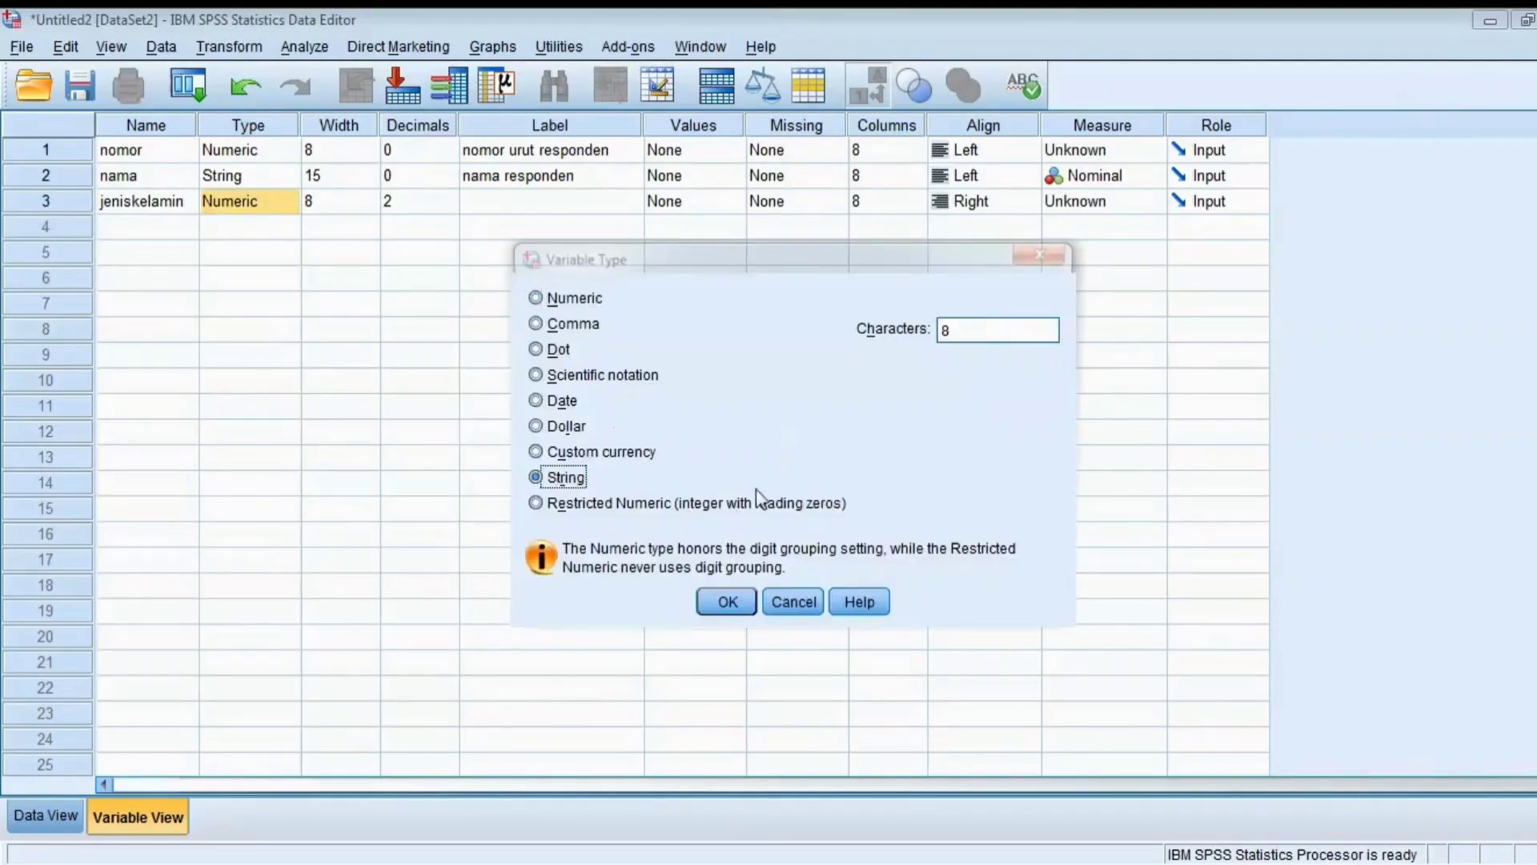
pyautogui.click(991, 334)
pyautogui.press('BackSpace')
pyautogui.write('1')
pyautogui.click(719, 602)
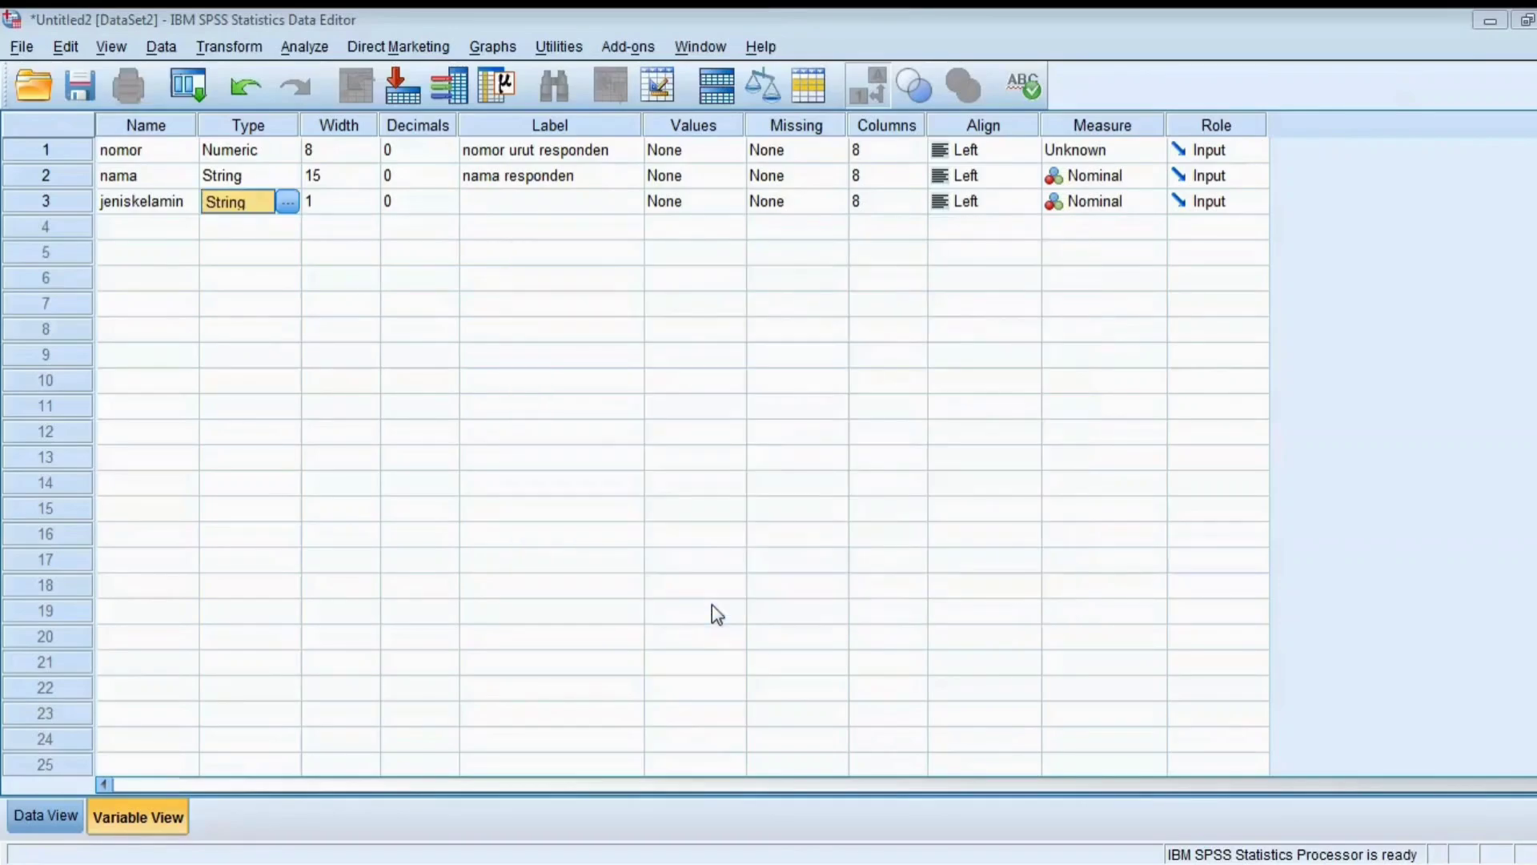
# Give the jeniskelamin variable the label "jenis kelamin responden"
pyautogui.click(541, 205)
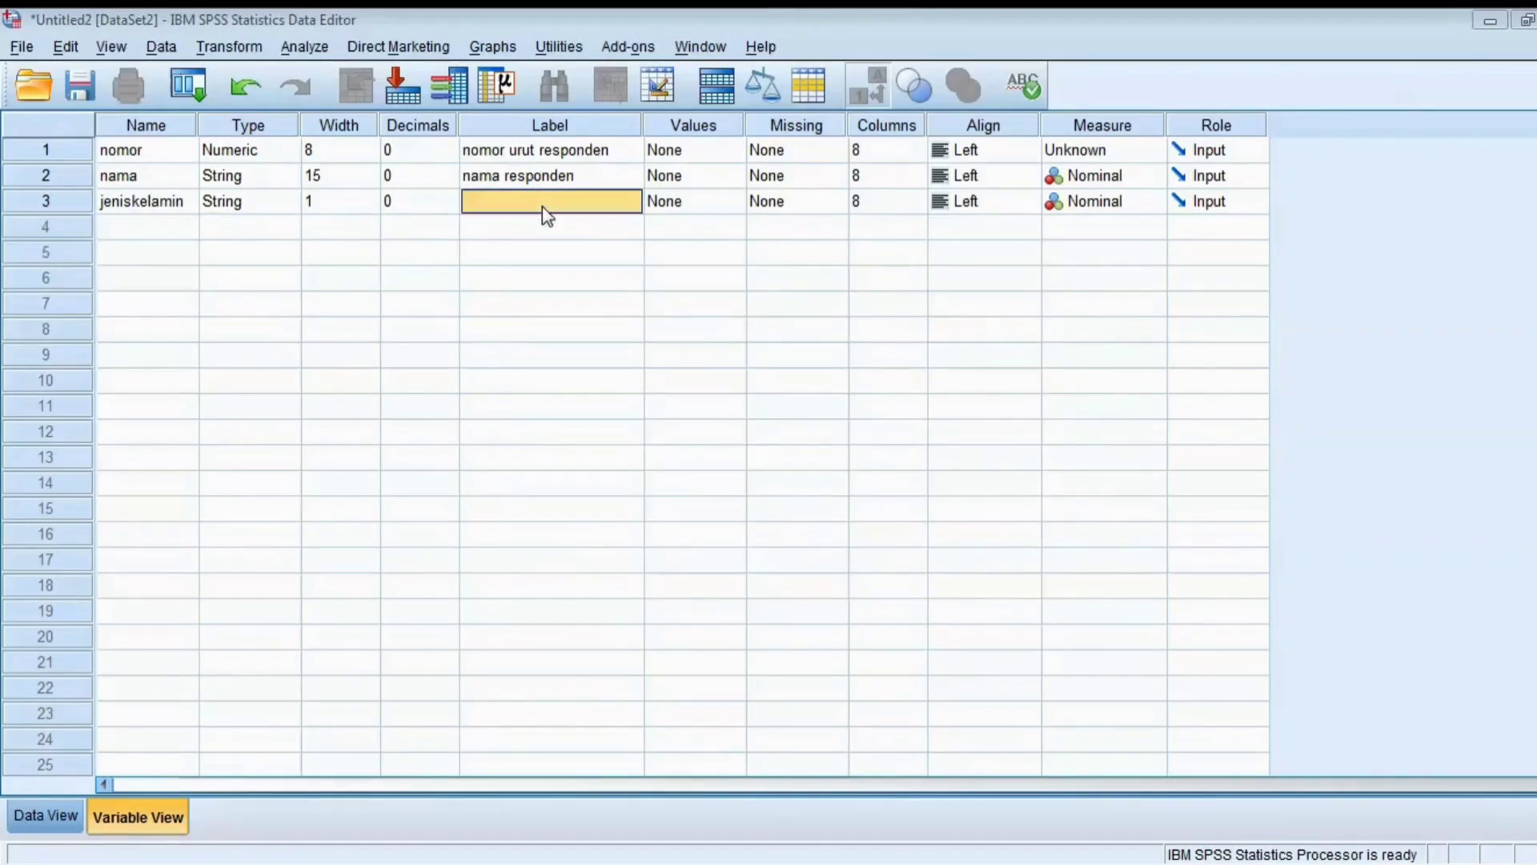
pyautogui.click(542, 203)
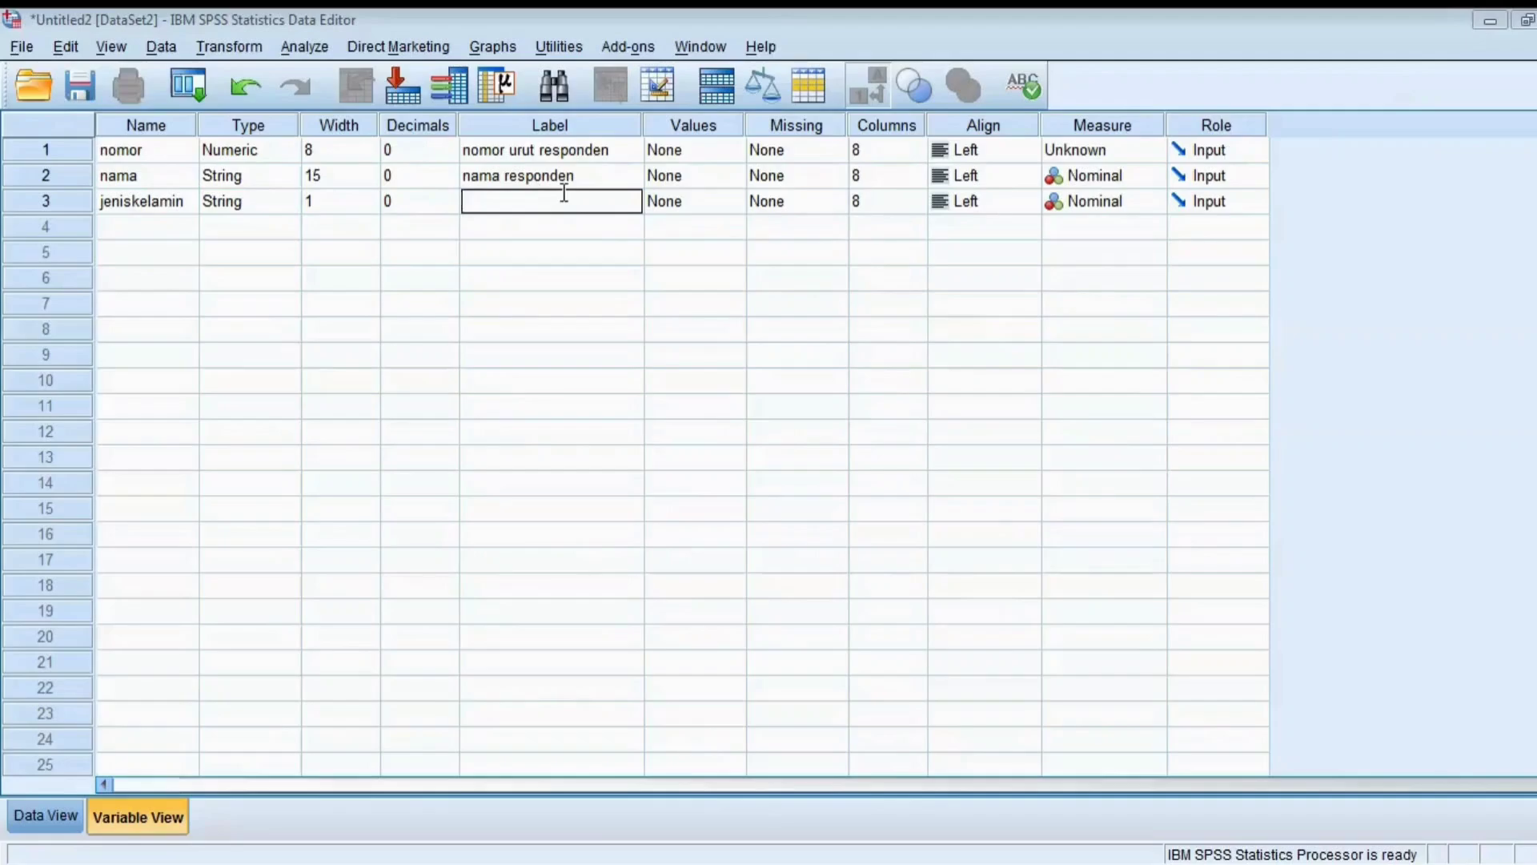
pyautogui.write('jenis kelamin responden')
# Add a value label to jeniskelamin that codes 1 as "laki-laki"
pyautogui.click(682, 210)
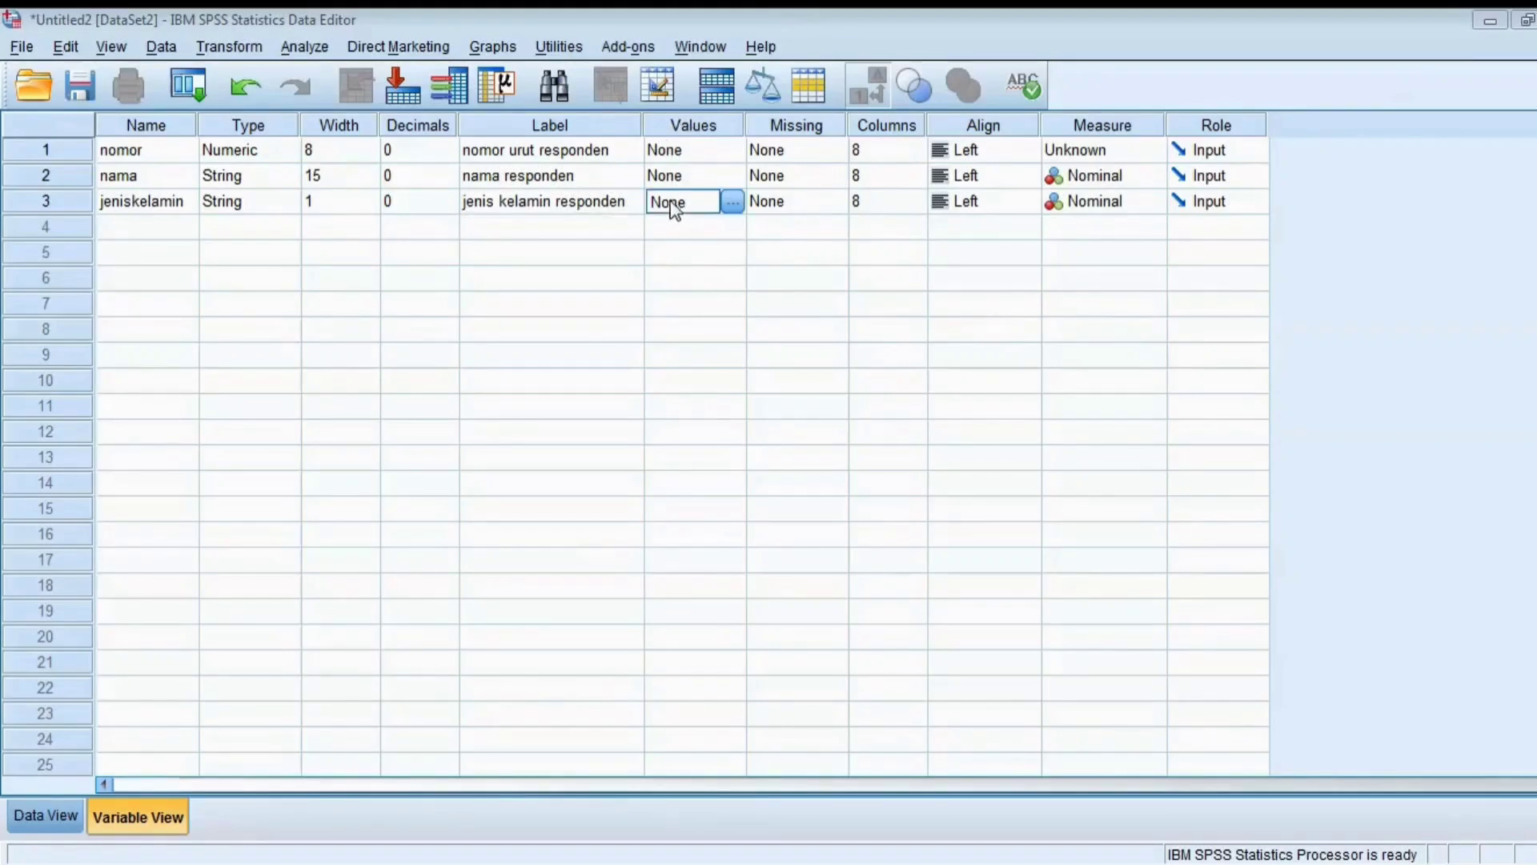
pyautogui.click(733, 202)
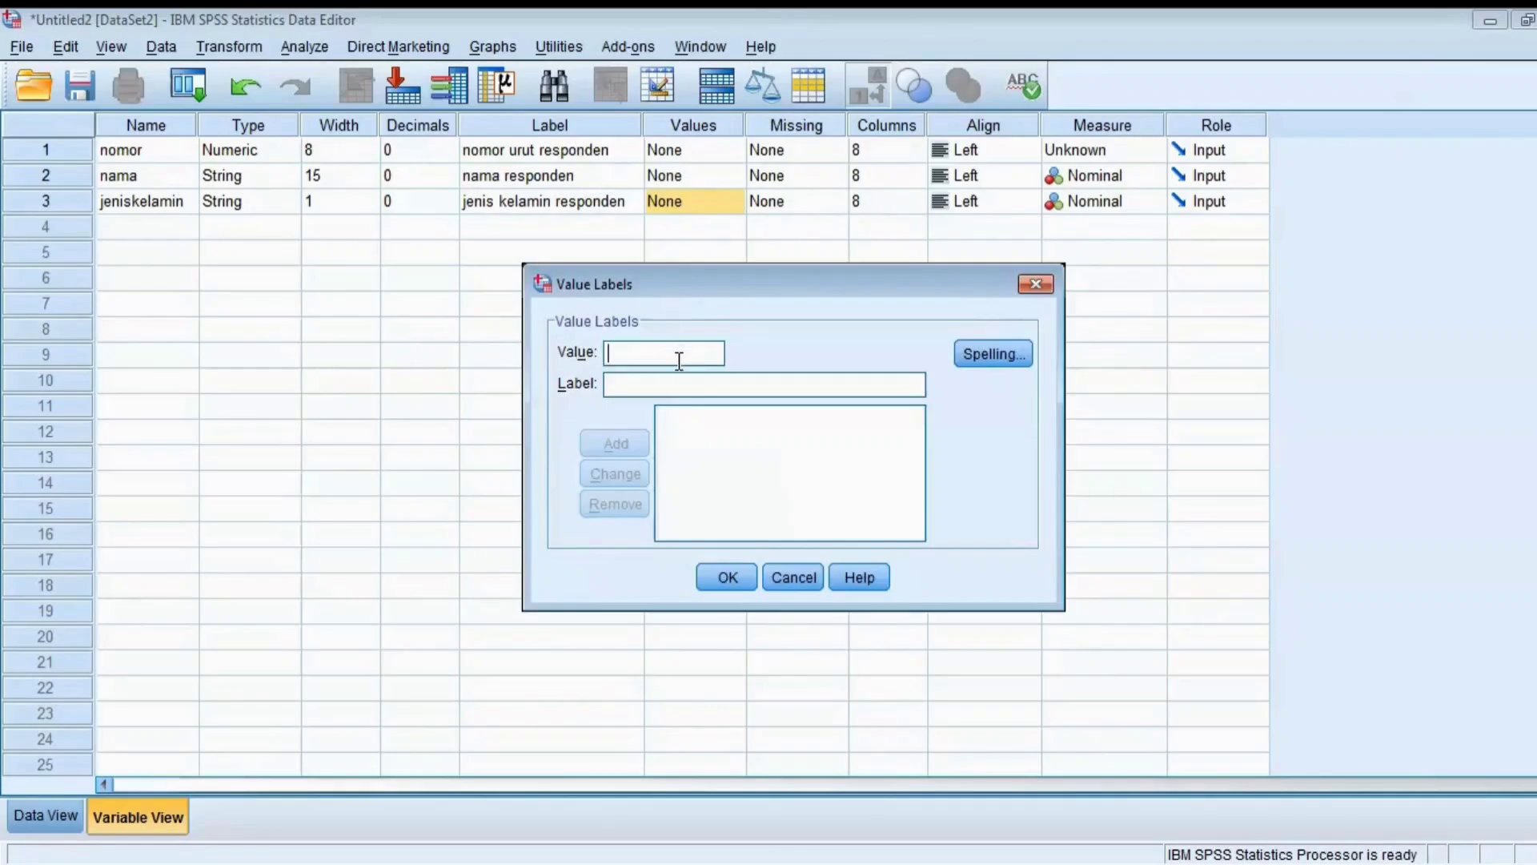
pyautogui.write('1')
pyautogui.click(638, 376)
pyautogui.write('laki-')
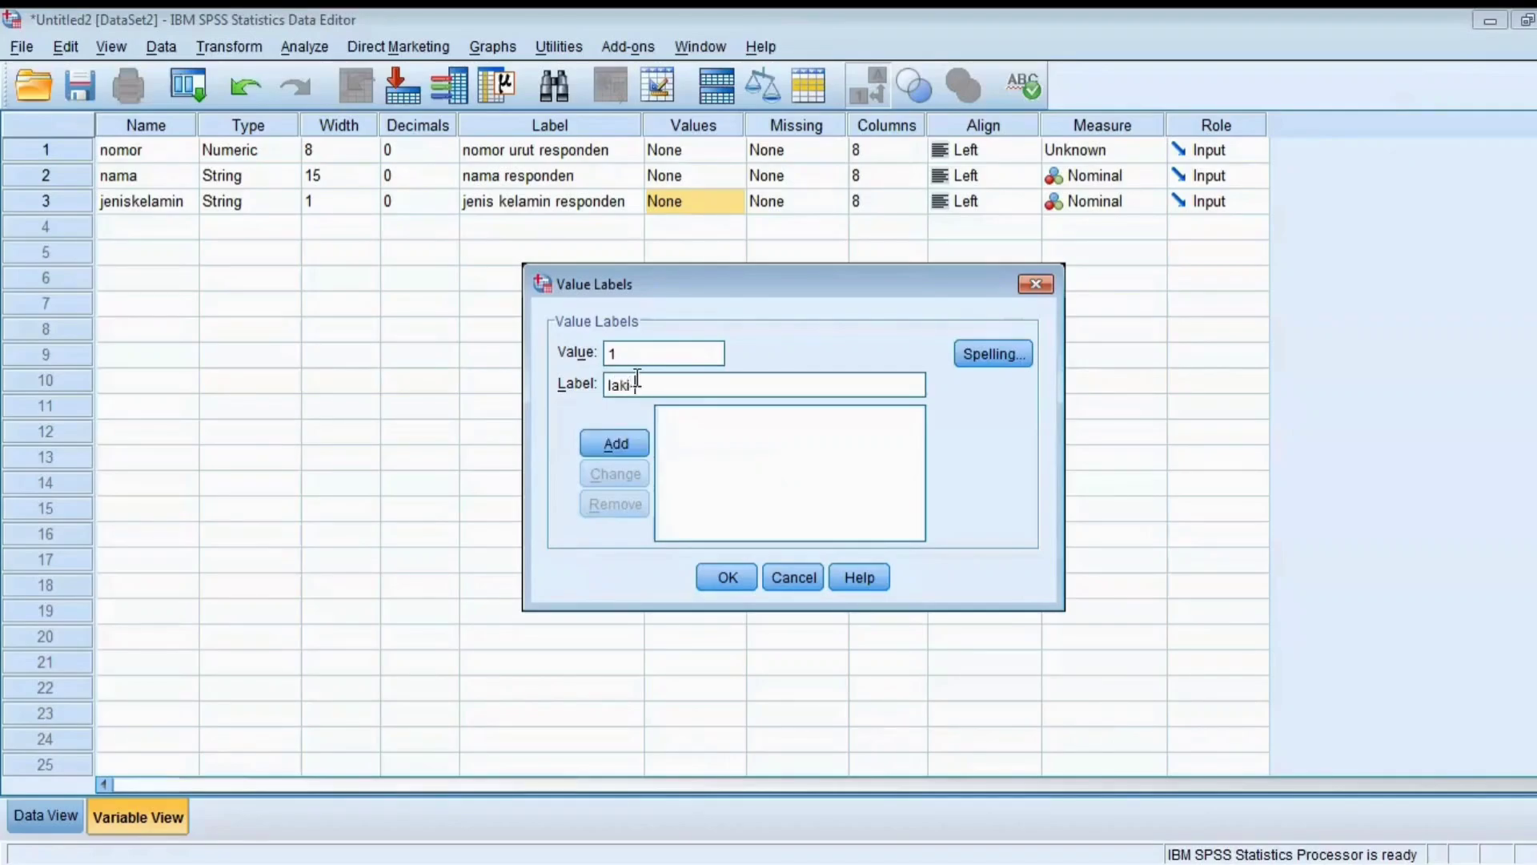
pyautogui.write('laki')
pyautogui.click(624, 439)
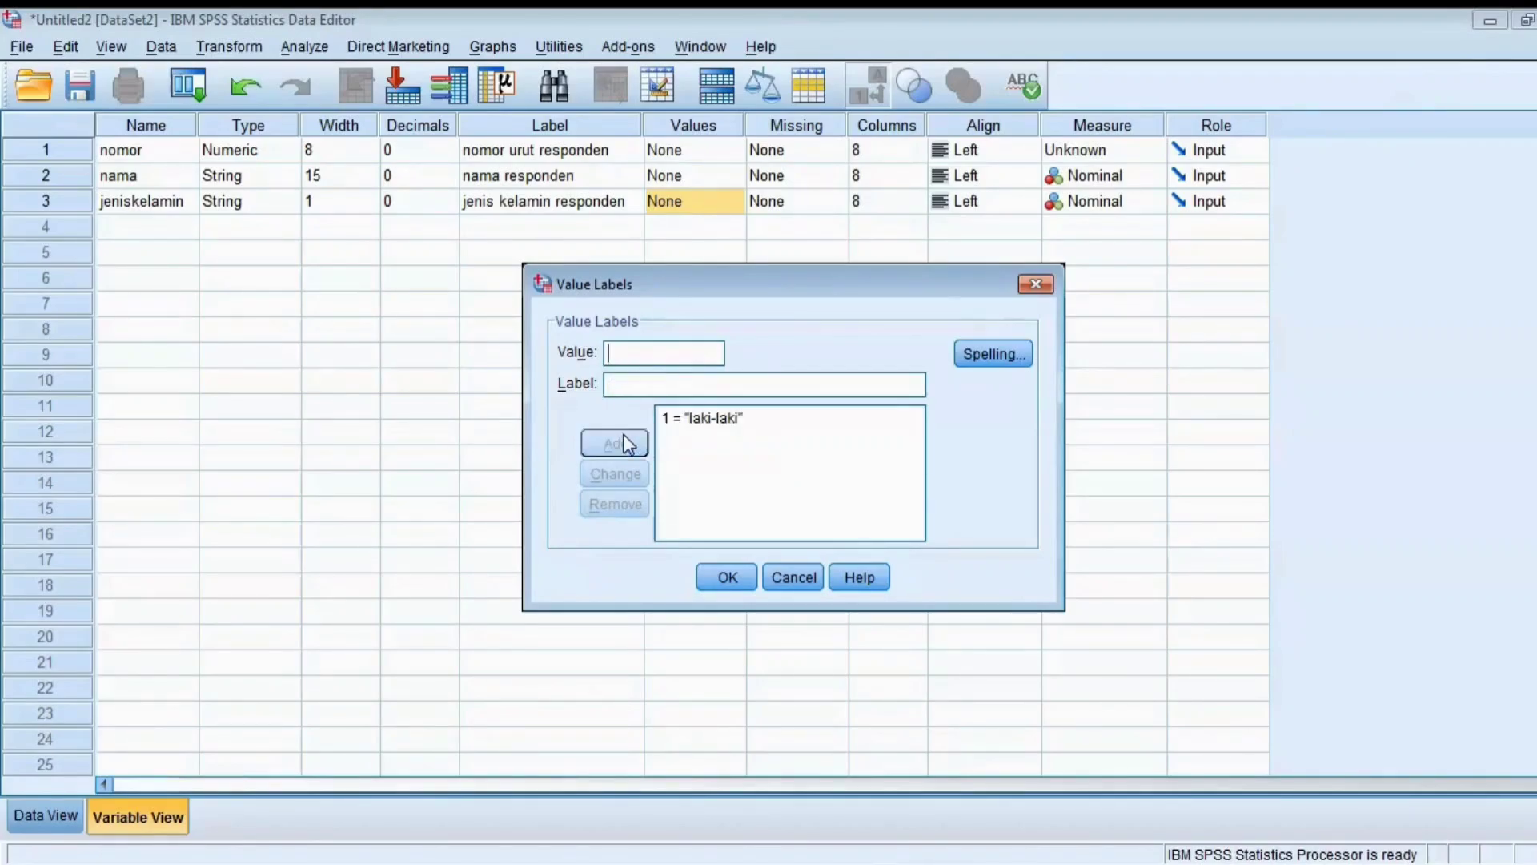
# Add a second value label coding 2 as "perempuan" and apply the value labels to jeniskelamin
pyautogui.click(640, 346)
pyautogui.write('2')
pyautogui.click(633, 383)
pyautogui.write('perem')
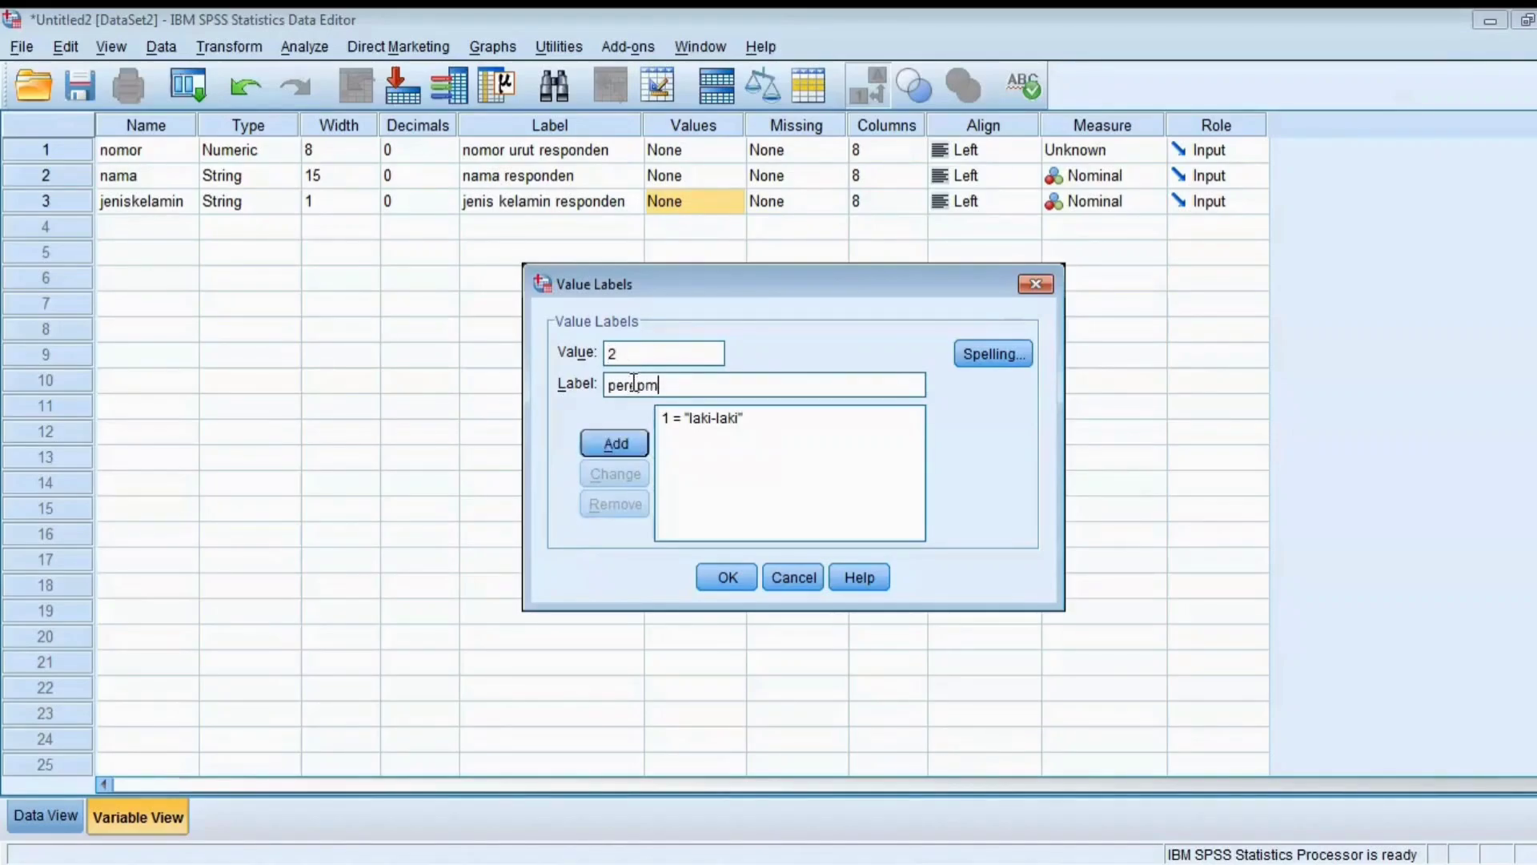
pyautogui.press('BackSpace')
pyautogui.press('BackSpace')
pyautogui.write('mpuan')
pyautogui.click(615, 443)
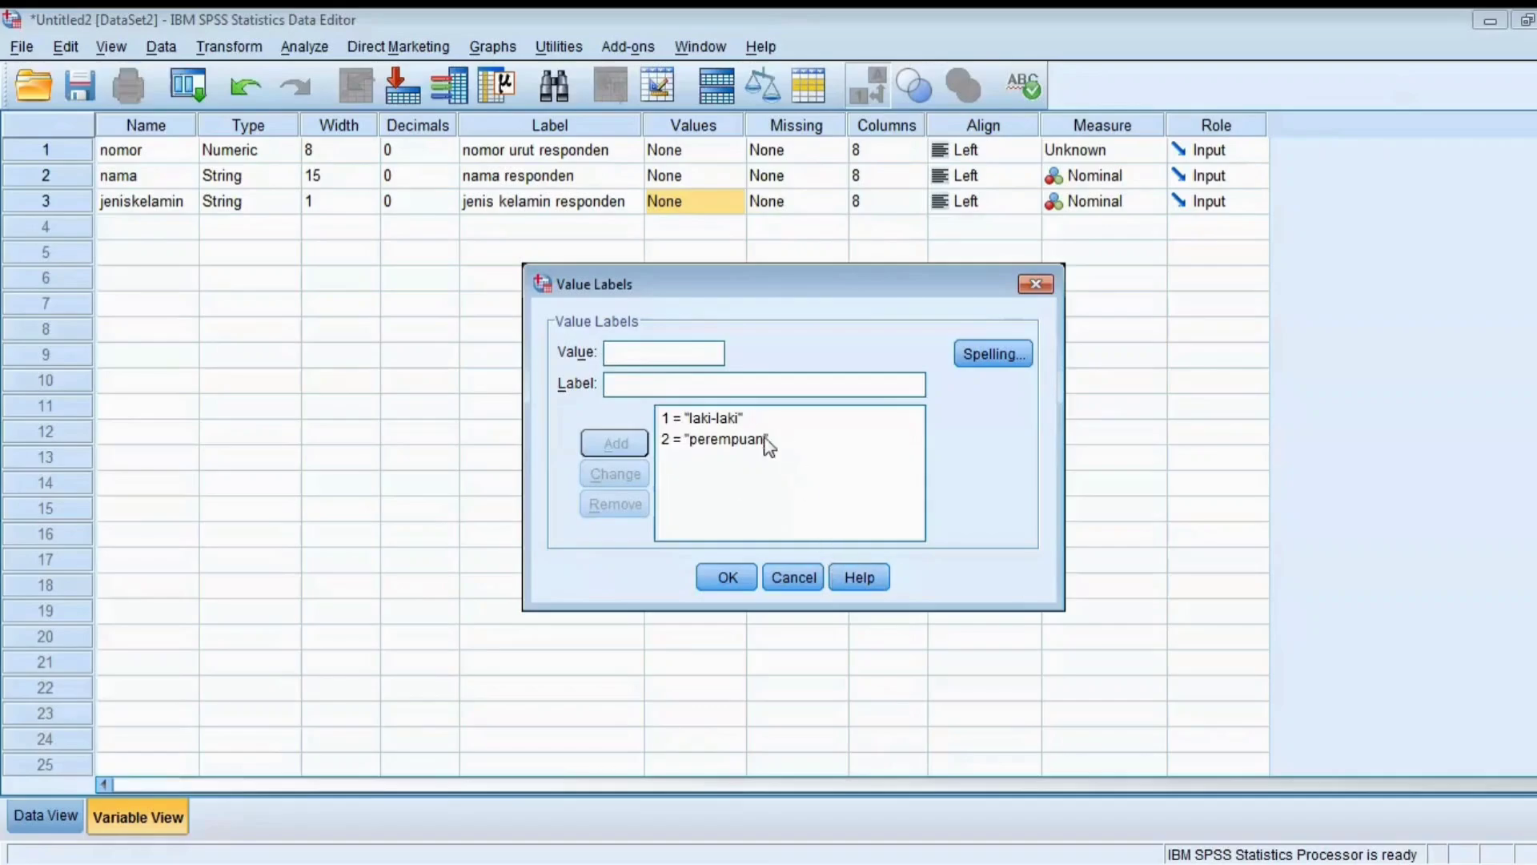
pyautogui.click(731, 576)
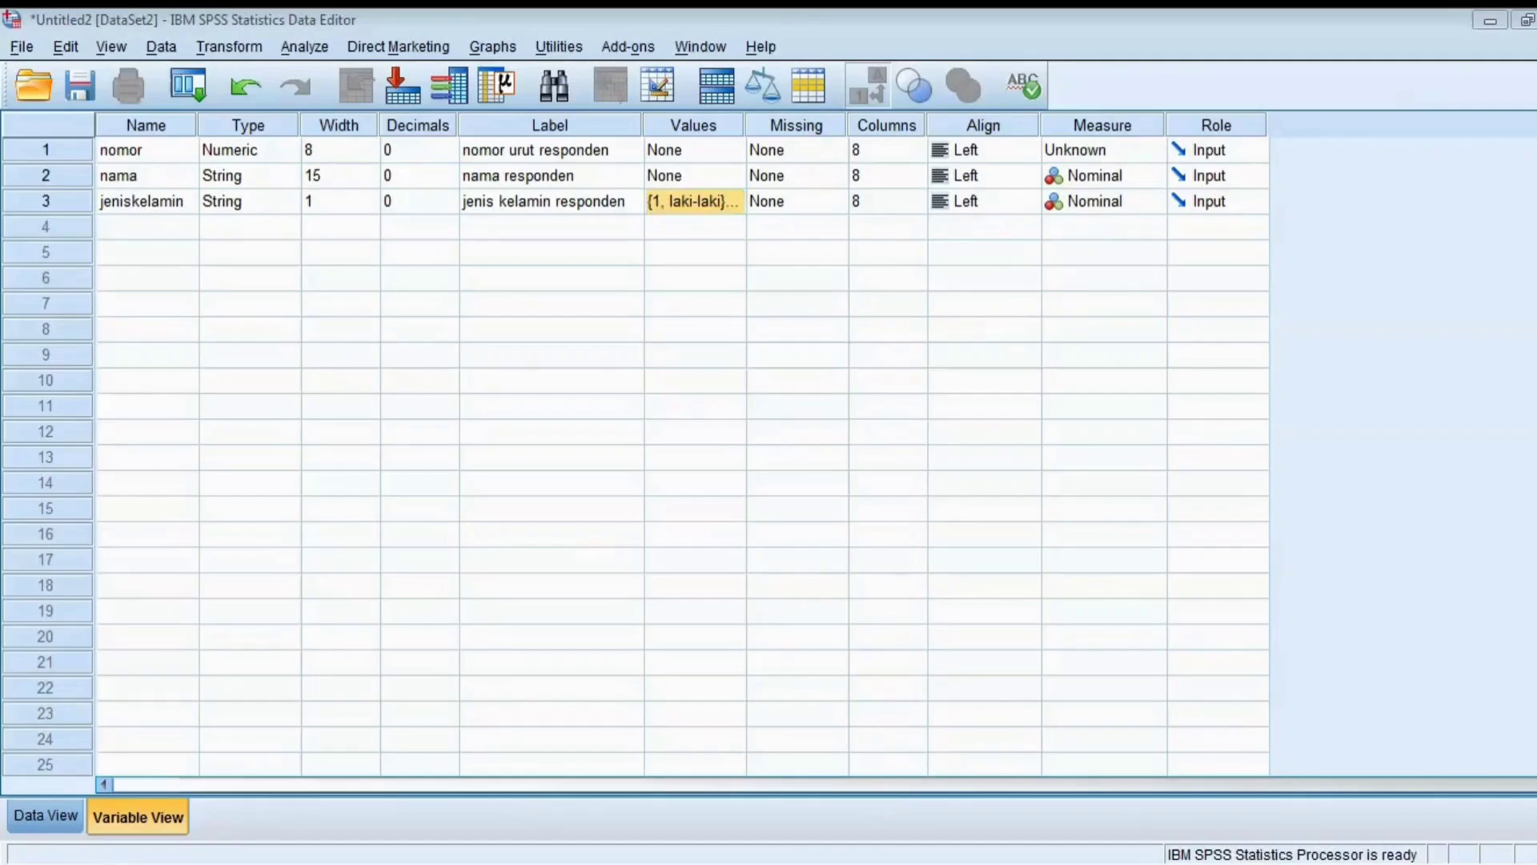
# Define a fourth variable named umur, with the Numeric type and 0 decimal places
pyautogui.press('Return')
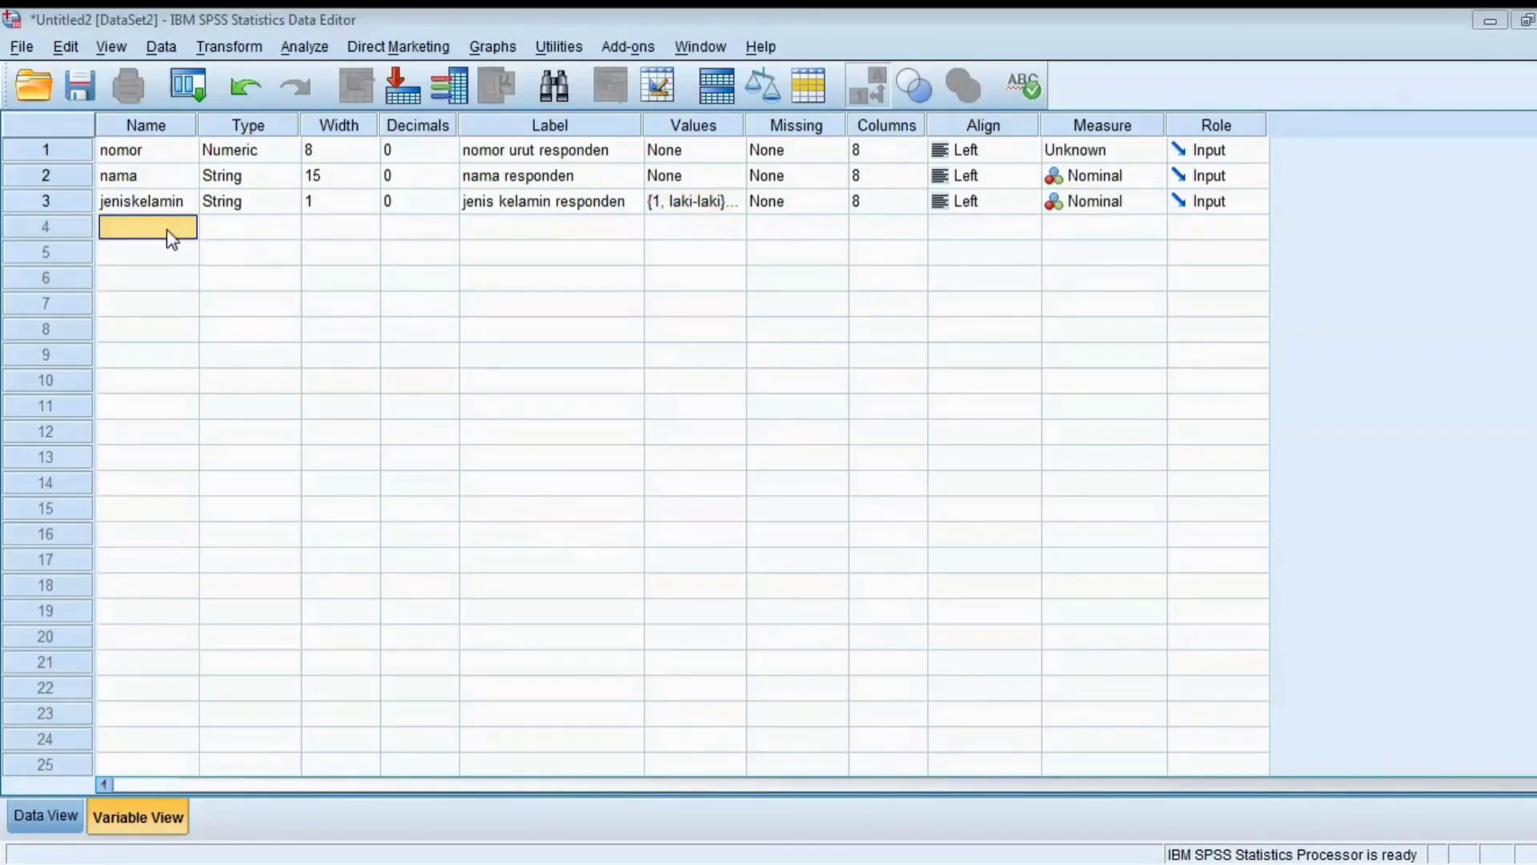
pyautogui.click(170, 232)
pyautogui.write('umur')
pyautogui.click(256, 229)
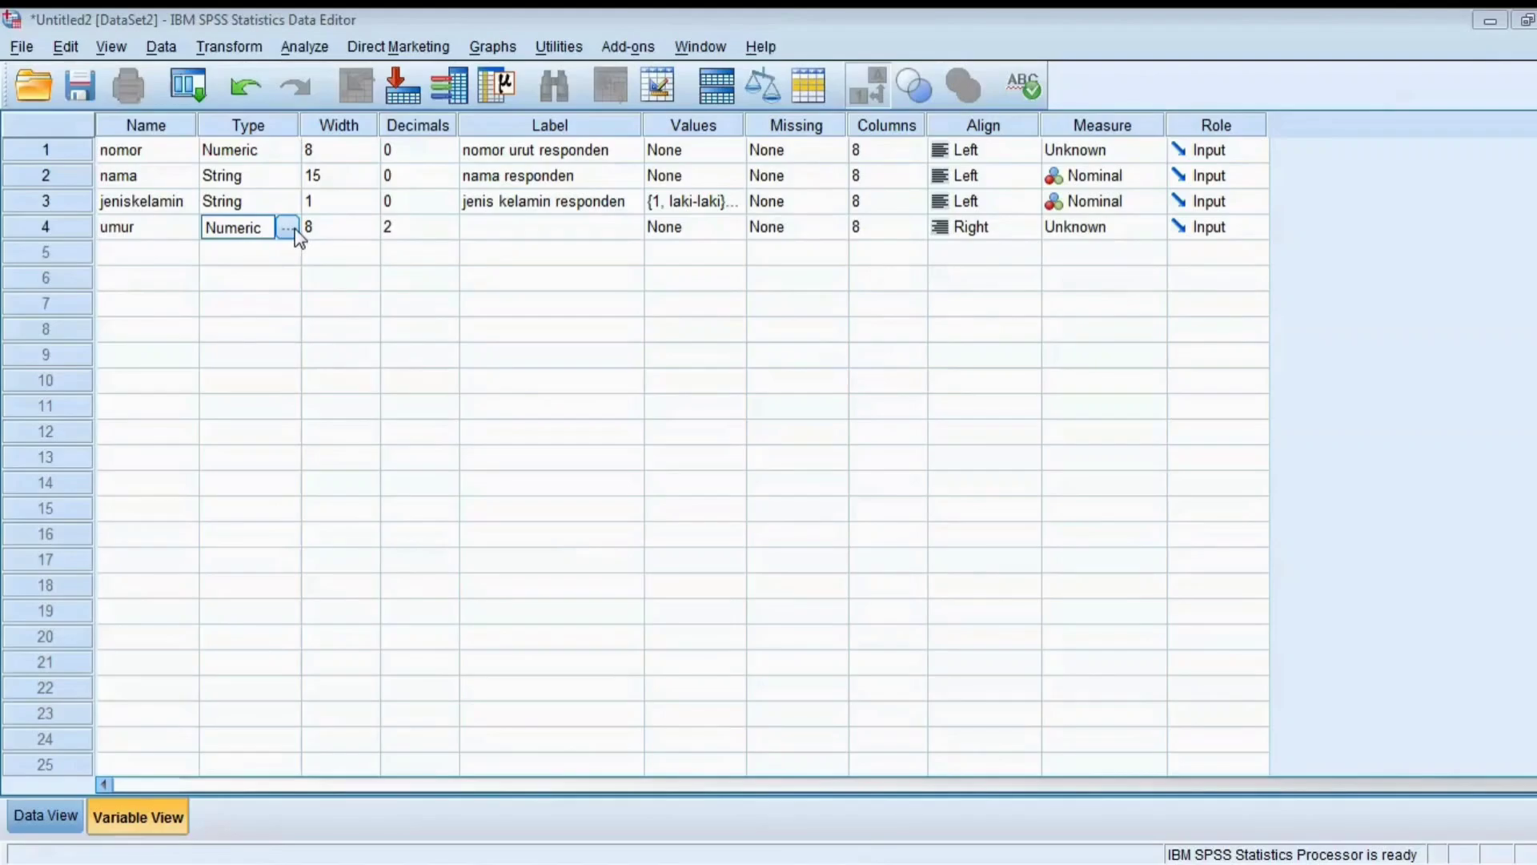
pyautogui.click(289, 228)
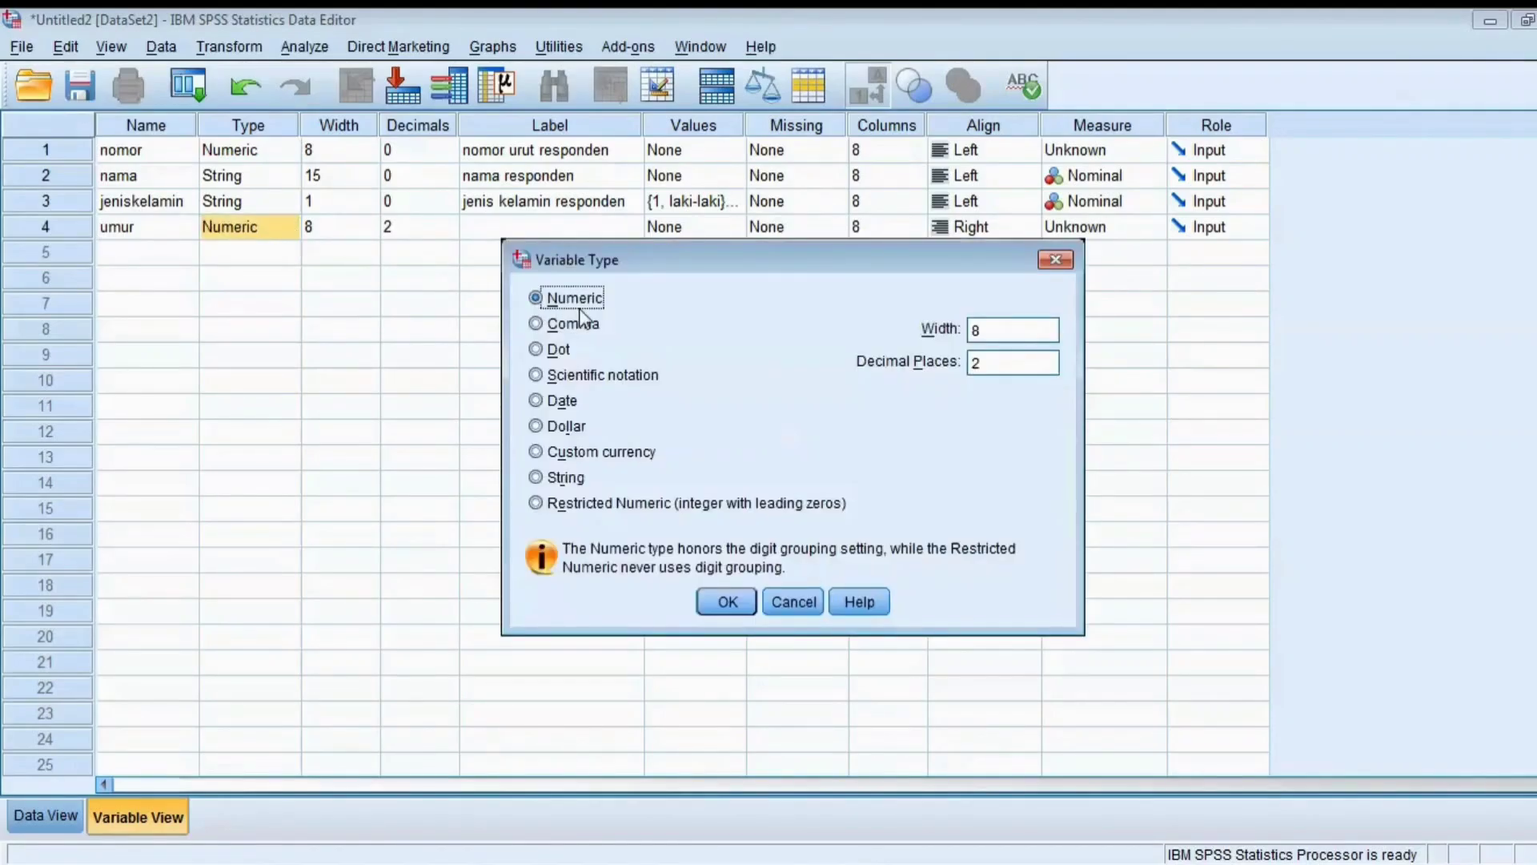
pyautogui.click(1004, 369)
pyautogui.press('BackSpace')
pyautogui.write('0')
pyautogui.click(728, 605)
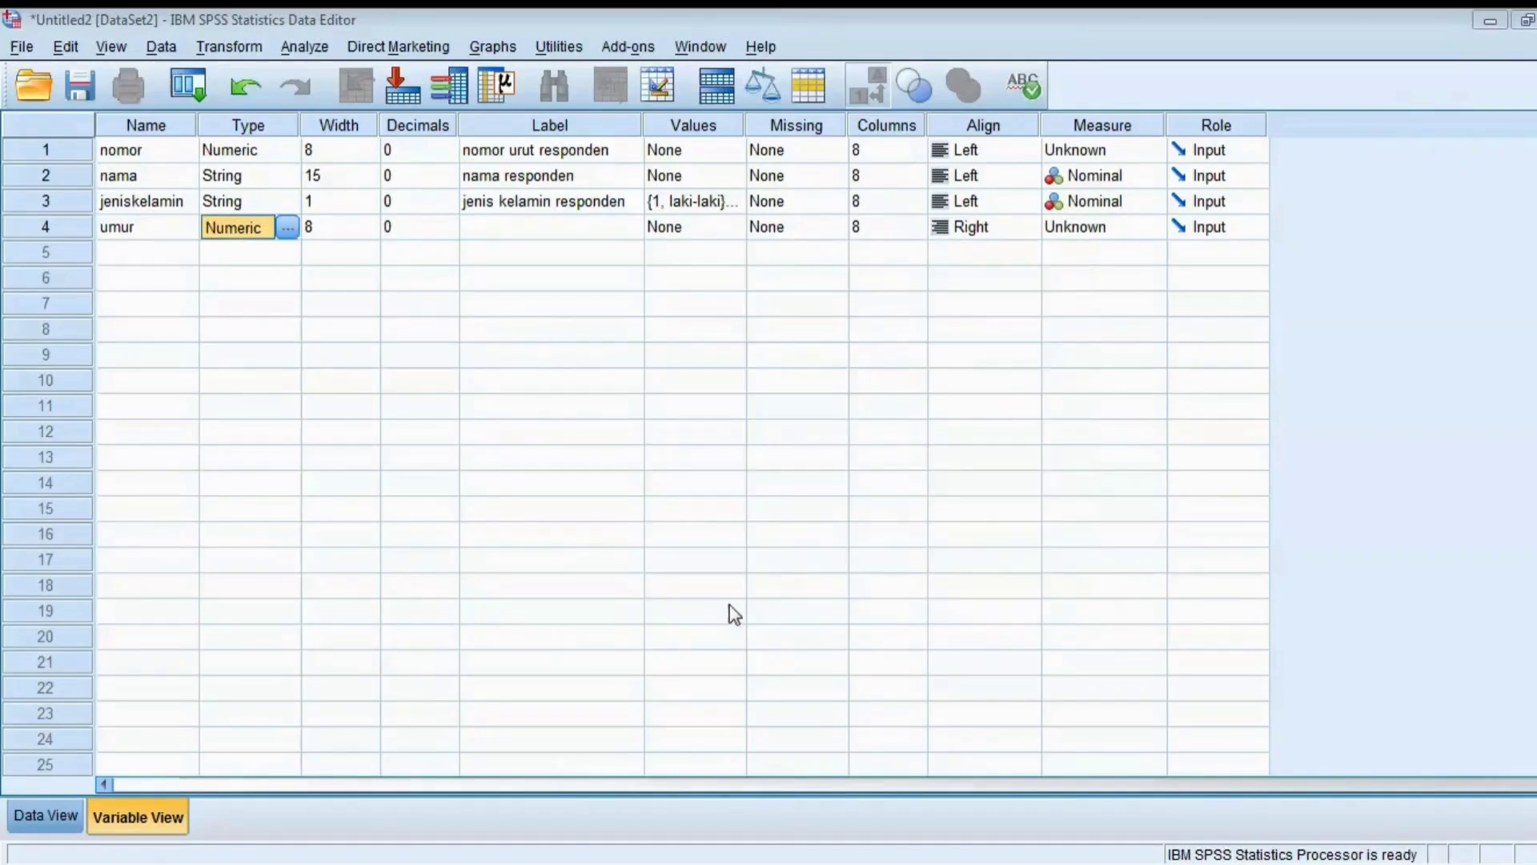
# Give the umur variable the label "umur responden" and set its alignment to Left
pyautogui.click(481, 233)
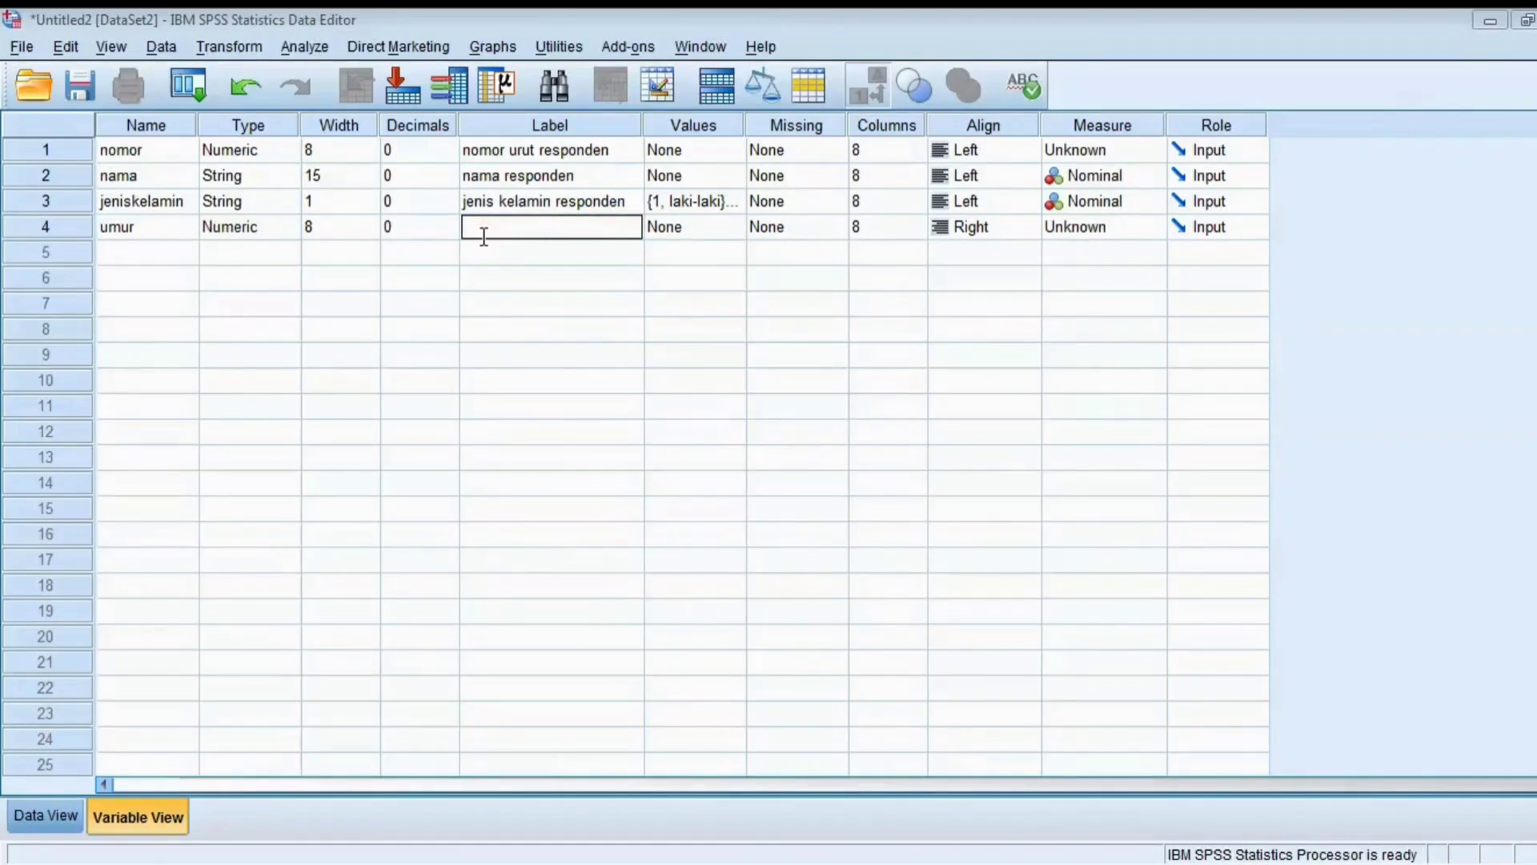
pyautogui.write('umur responden')
pyautogui.click(1021, 230)
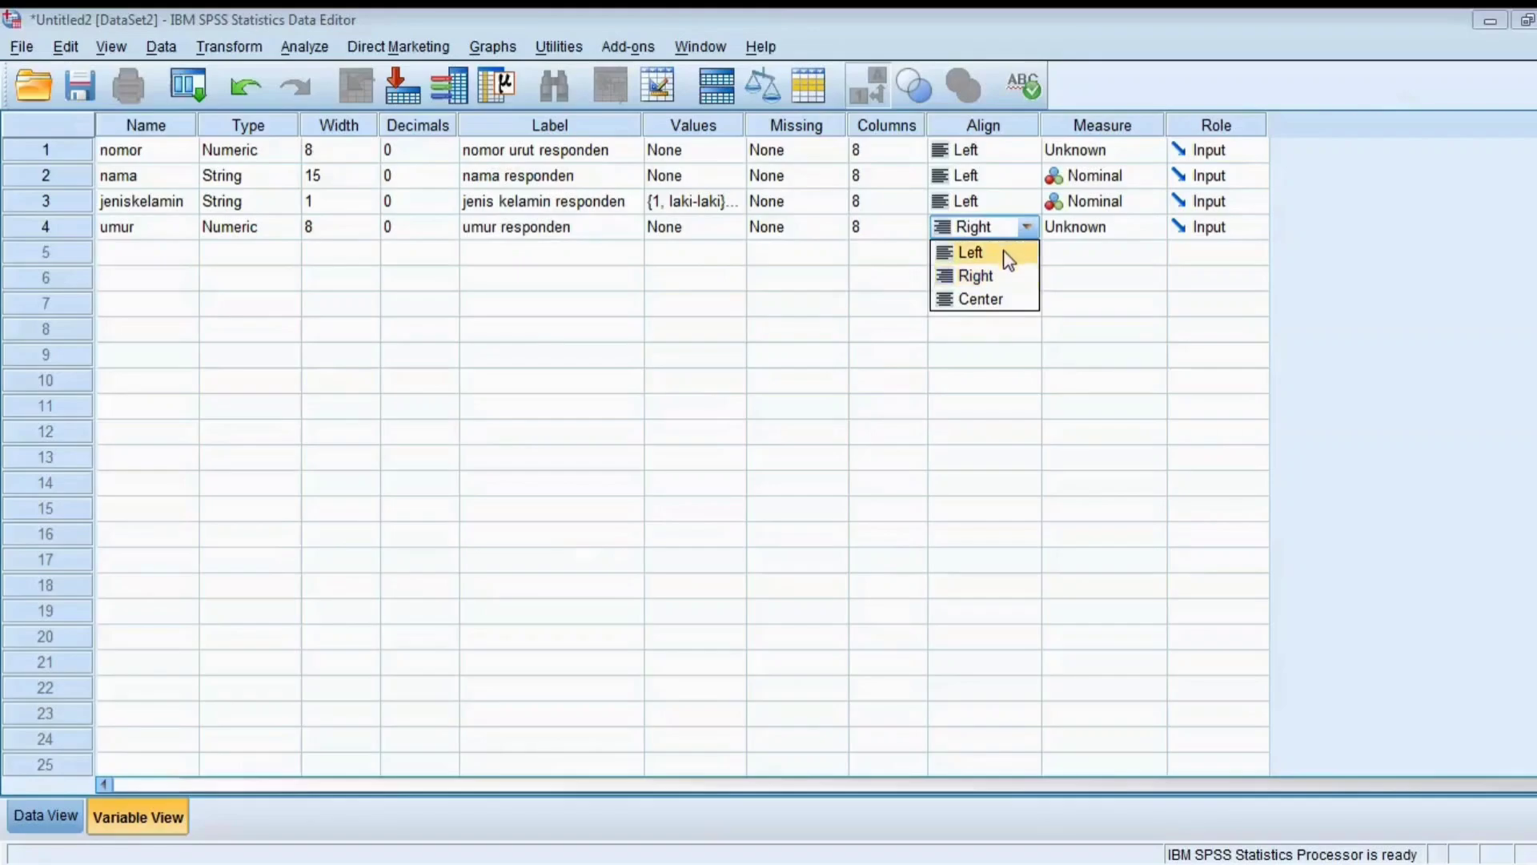
pyautogui.click(1008, 253)
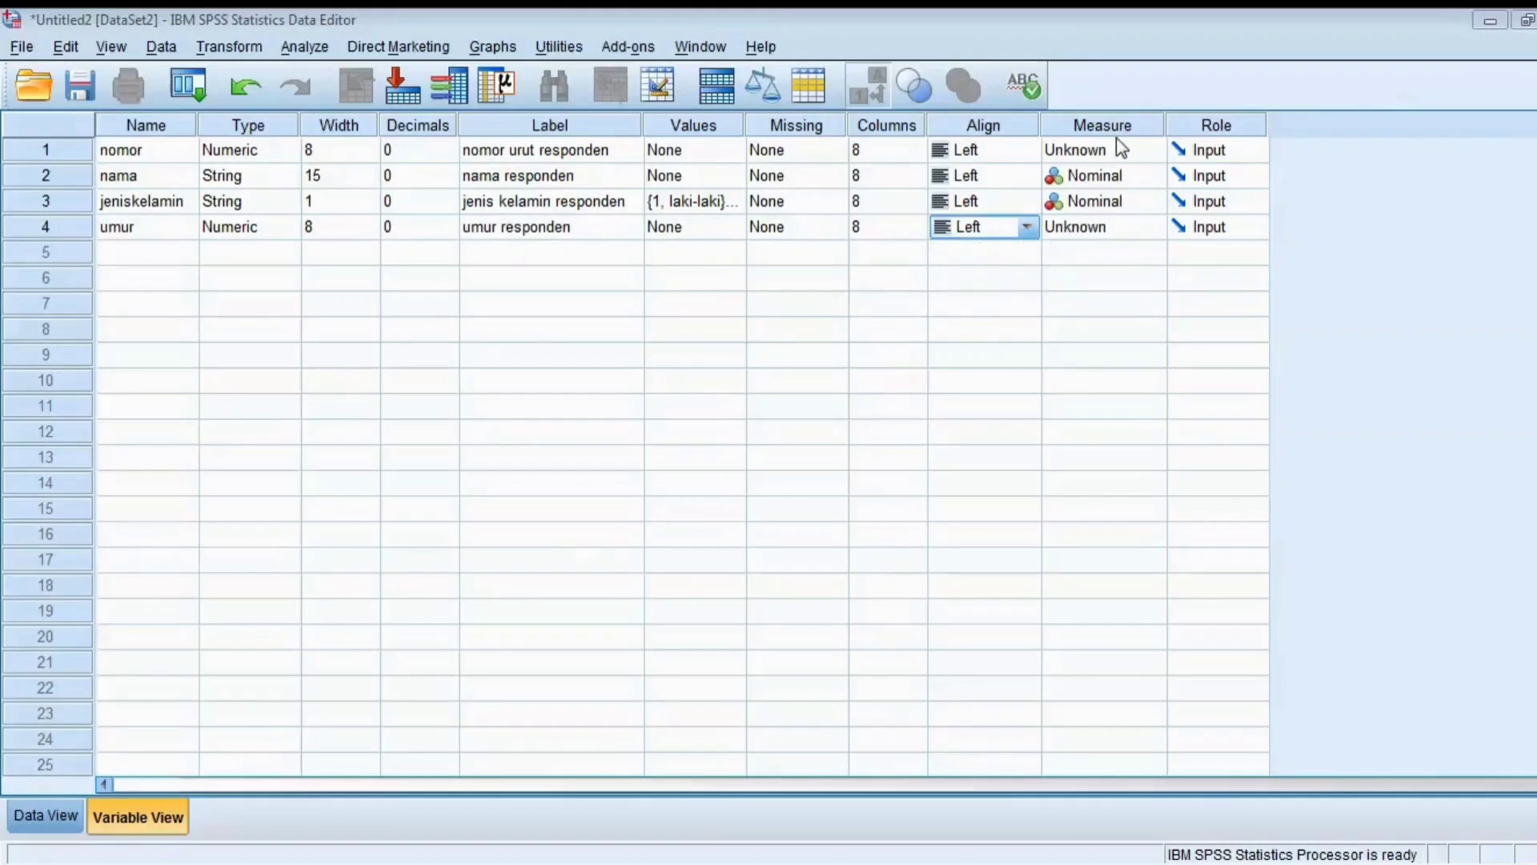
# Set the measurement level of the umur variable to Scale
pyautogui.click(1105, 232)
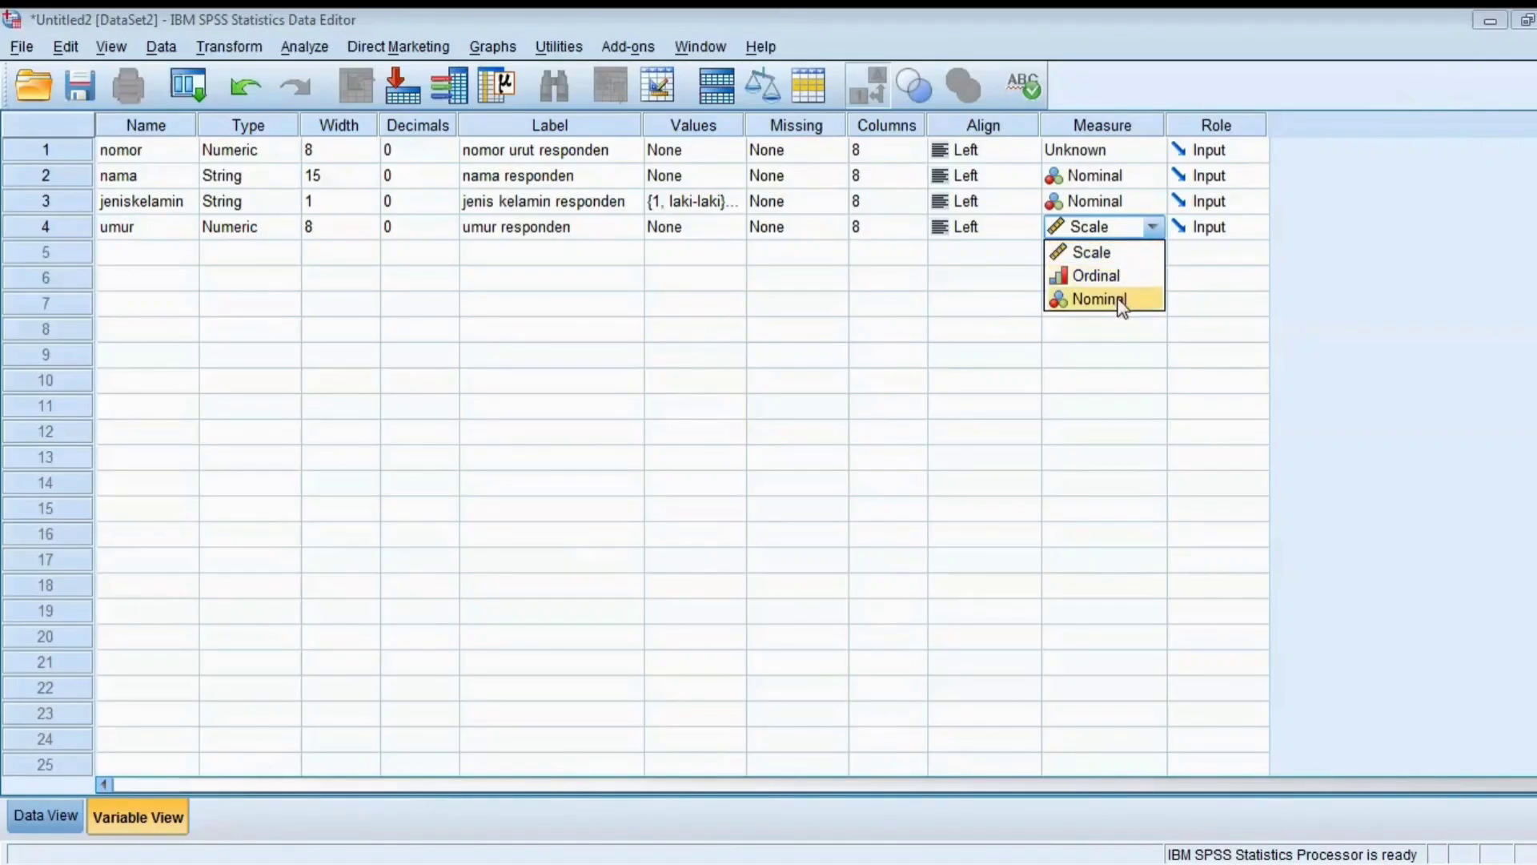
pyautogui.click(1108, 250)
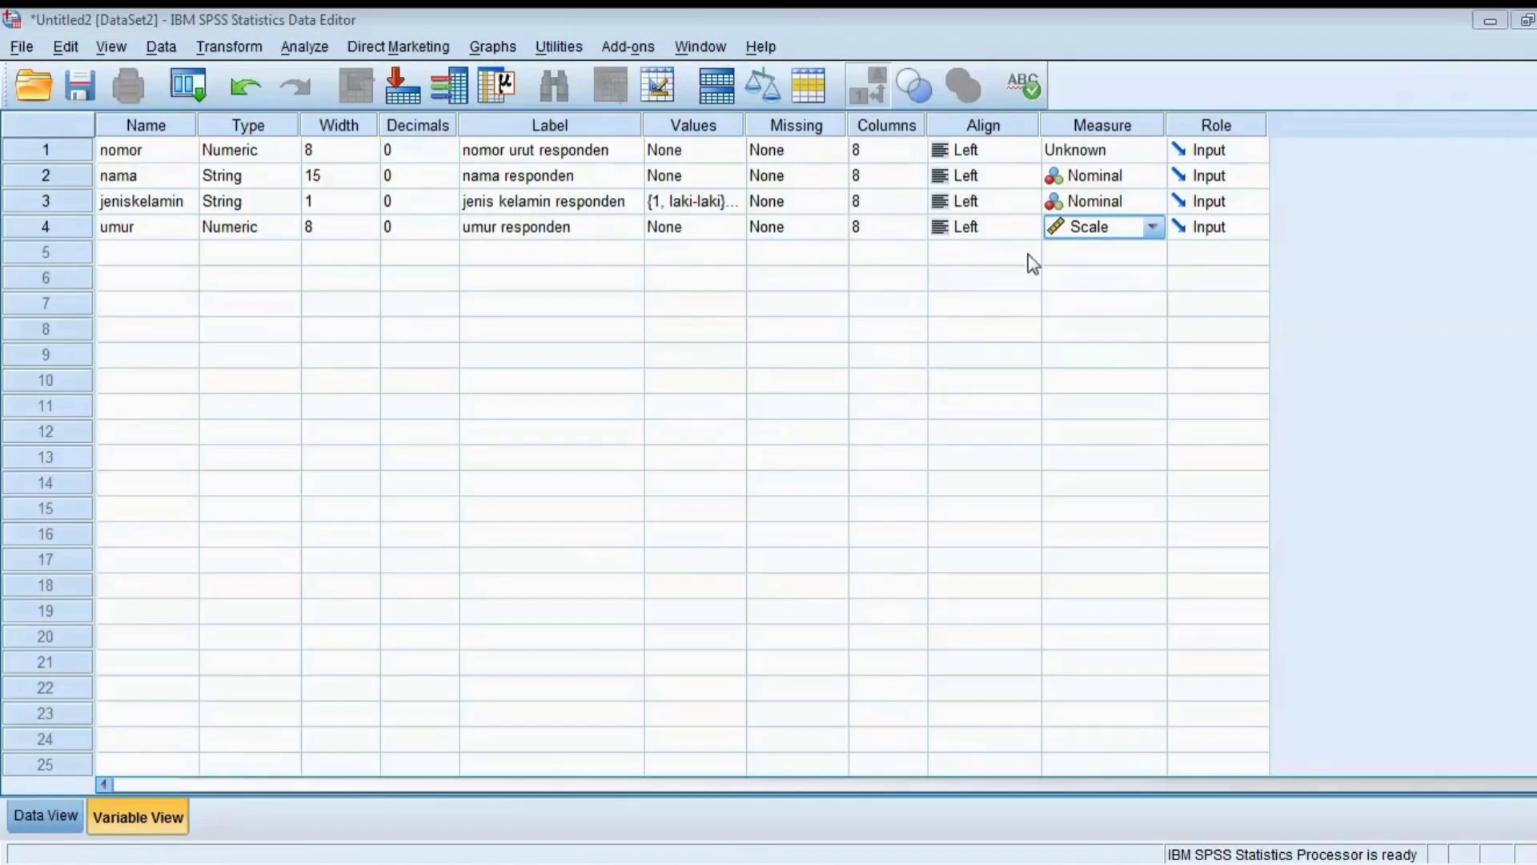
pyautogui.click(1091, 253)
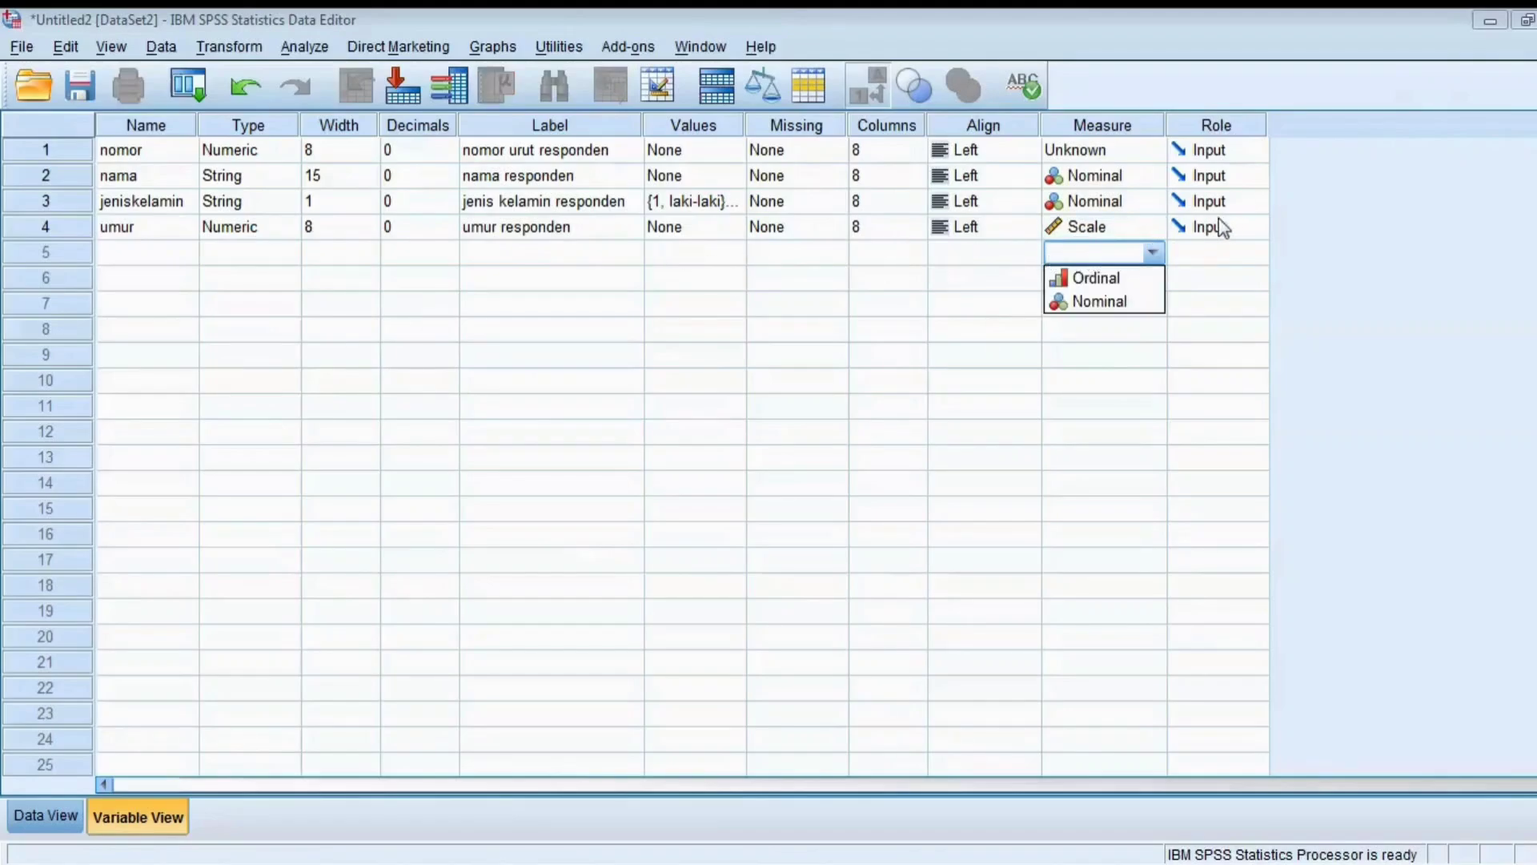
pyautogui.click(1154, 250)
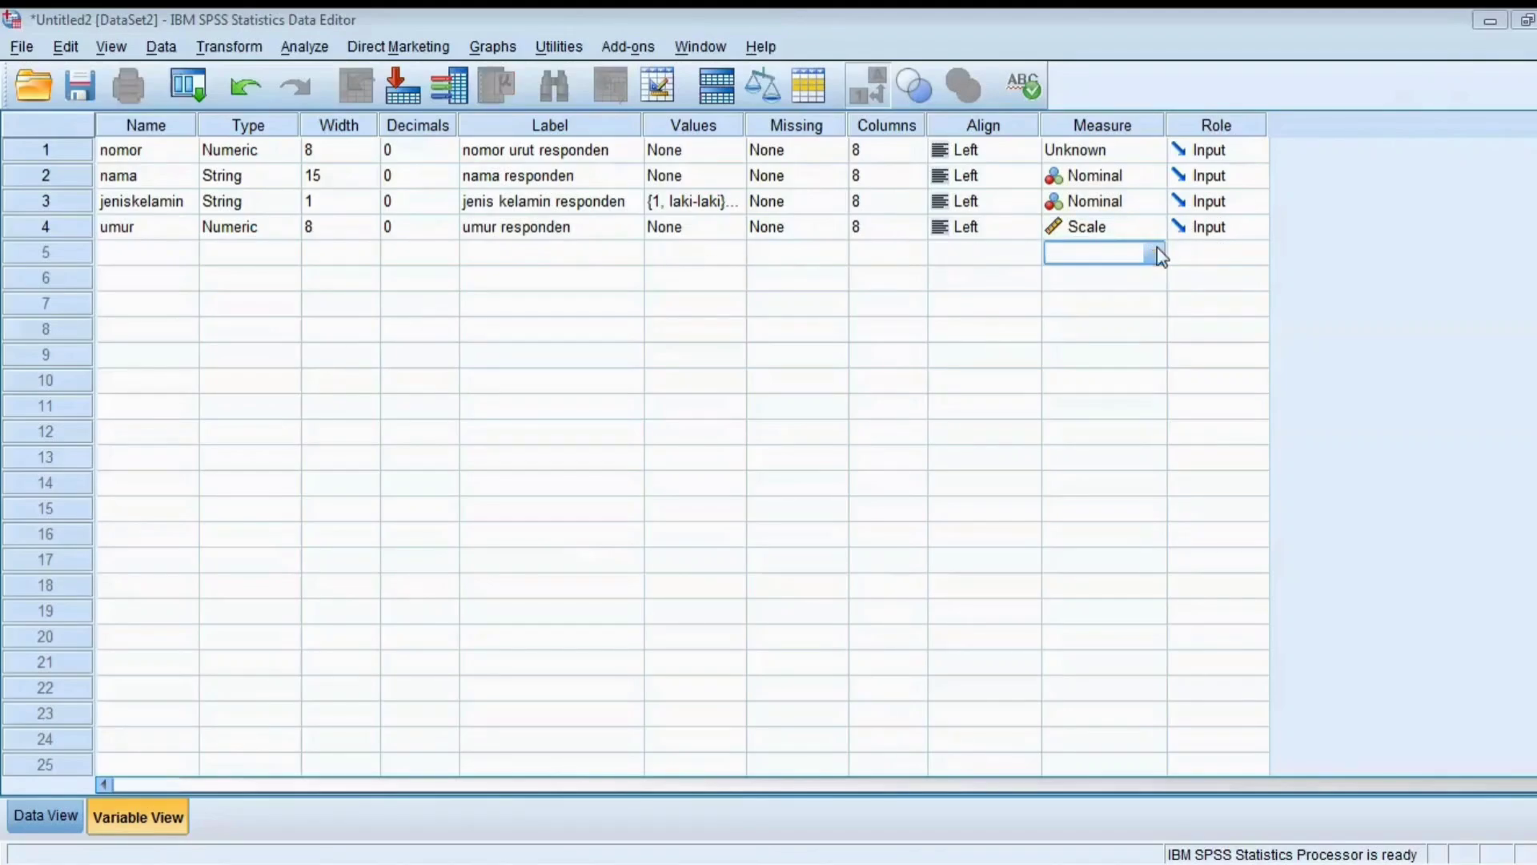
# Define a fifth variable named nilai, with the String type and a length of 1 character
pyautogui.click(160, 255)
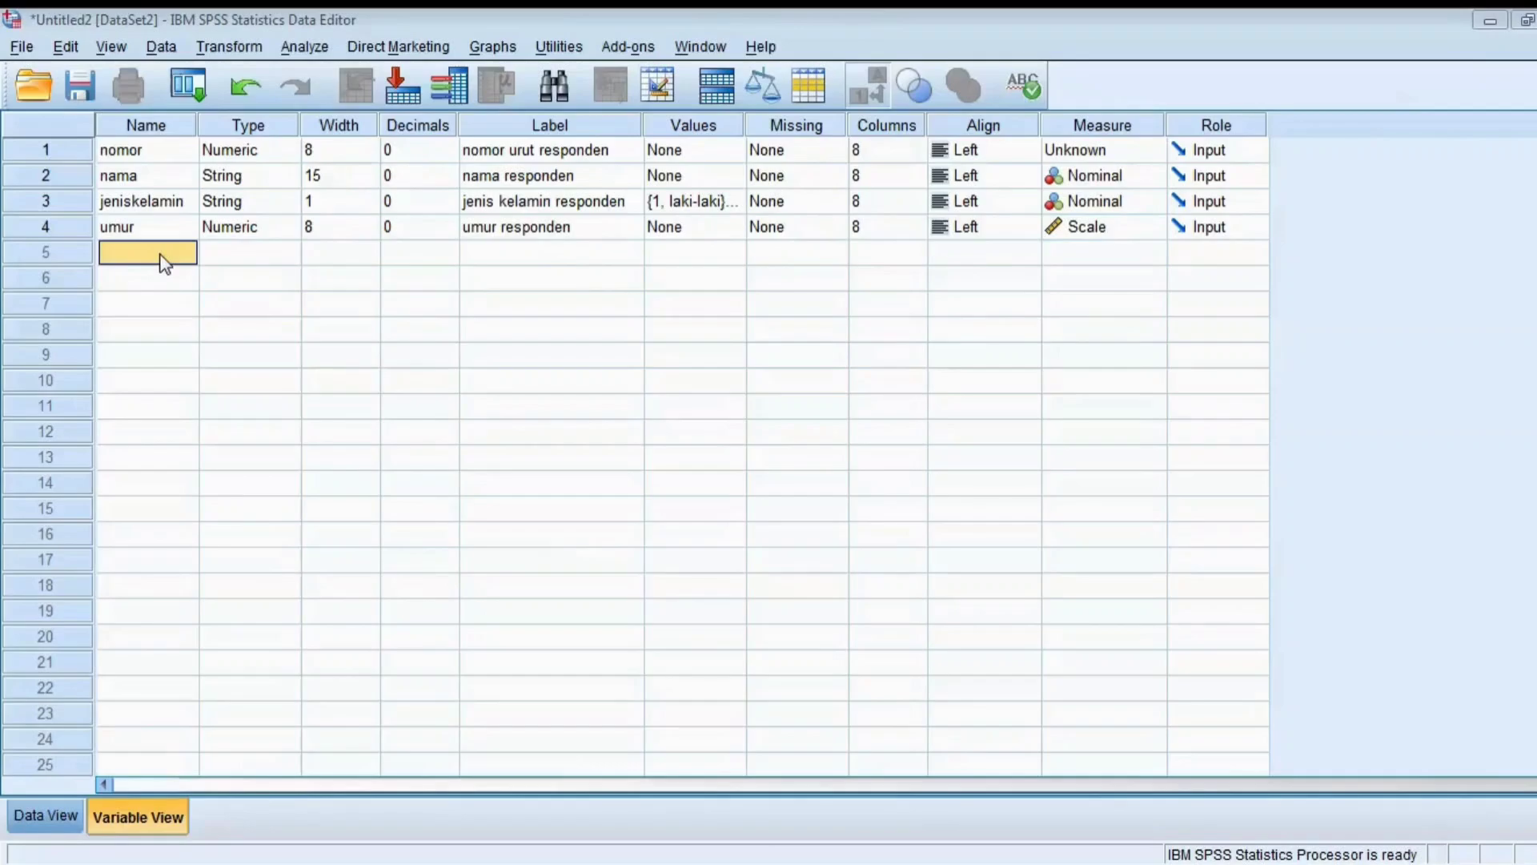
pyautogui.click(163, 255)
pyautogui.write('nilai')
pyautogui.click(254, 258)
pyautogui.click(288, 255)
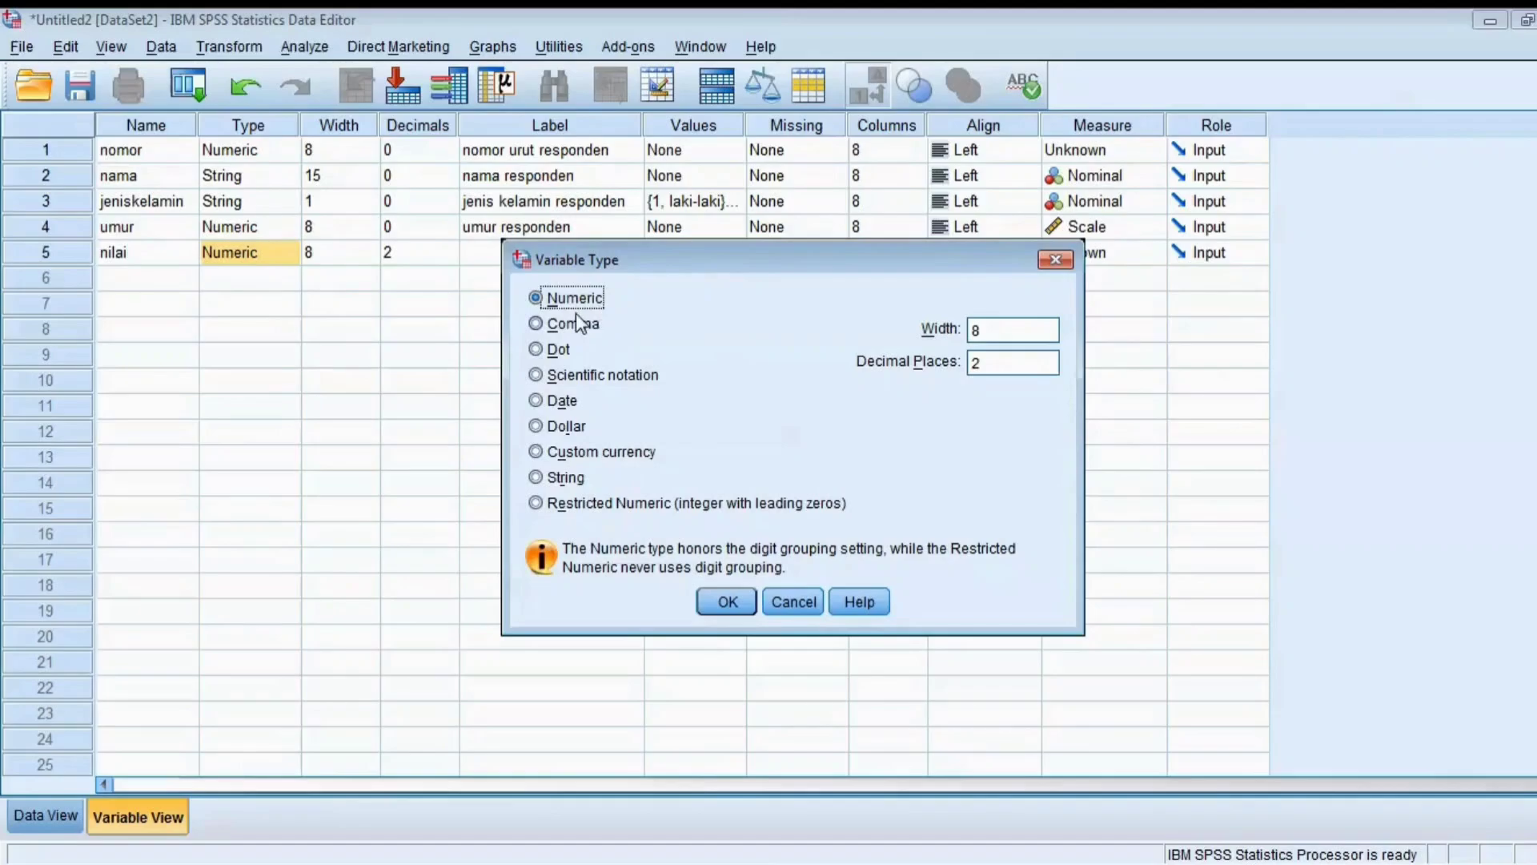
pyautogui.click(575, 482)
pyautogui.click(985, 332)
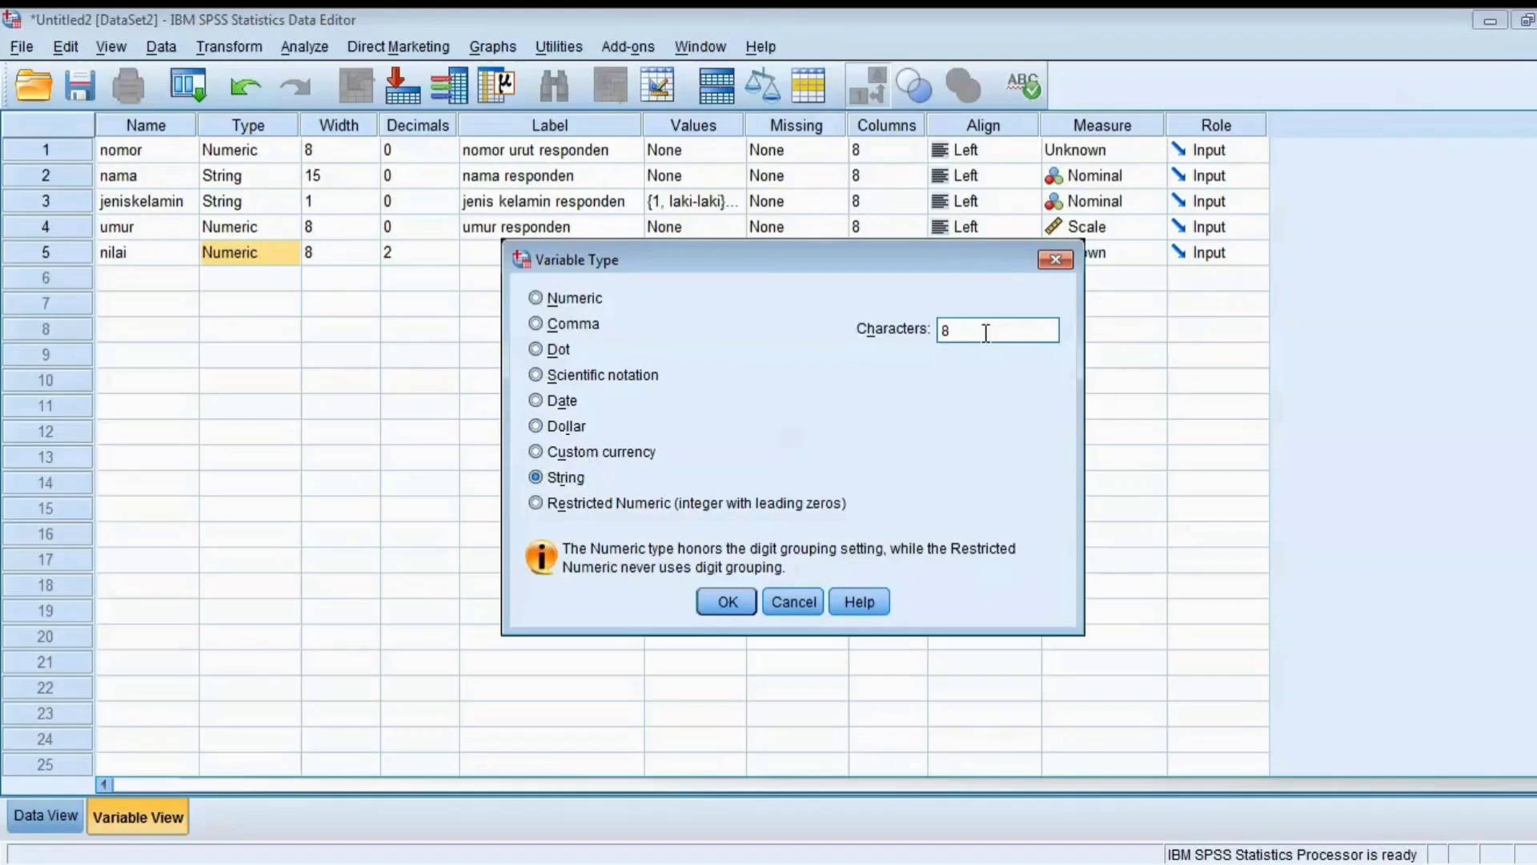
pyautogui.press('BackSpace')
pyautogui.write('1')
pyautogui.click(729, 602)
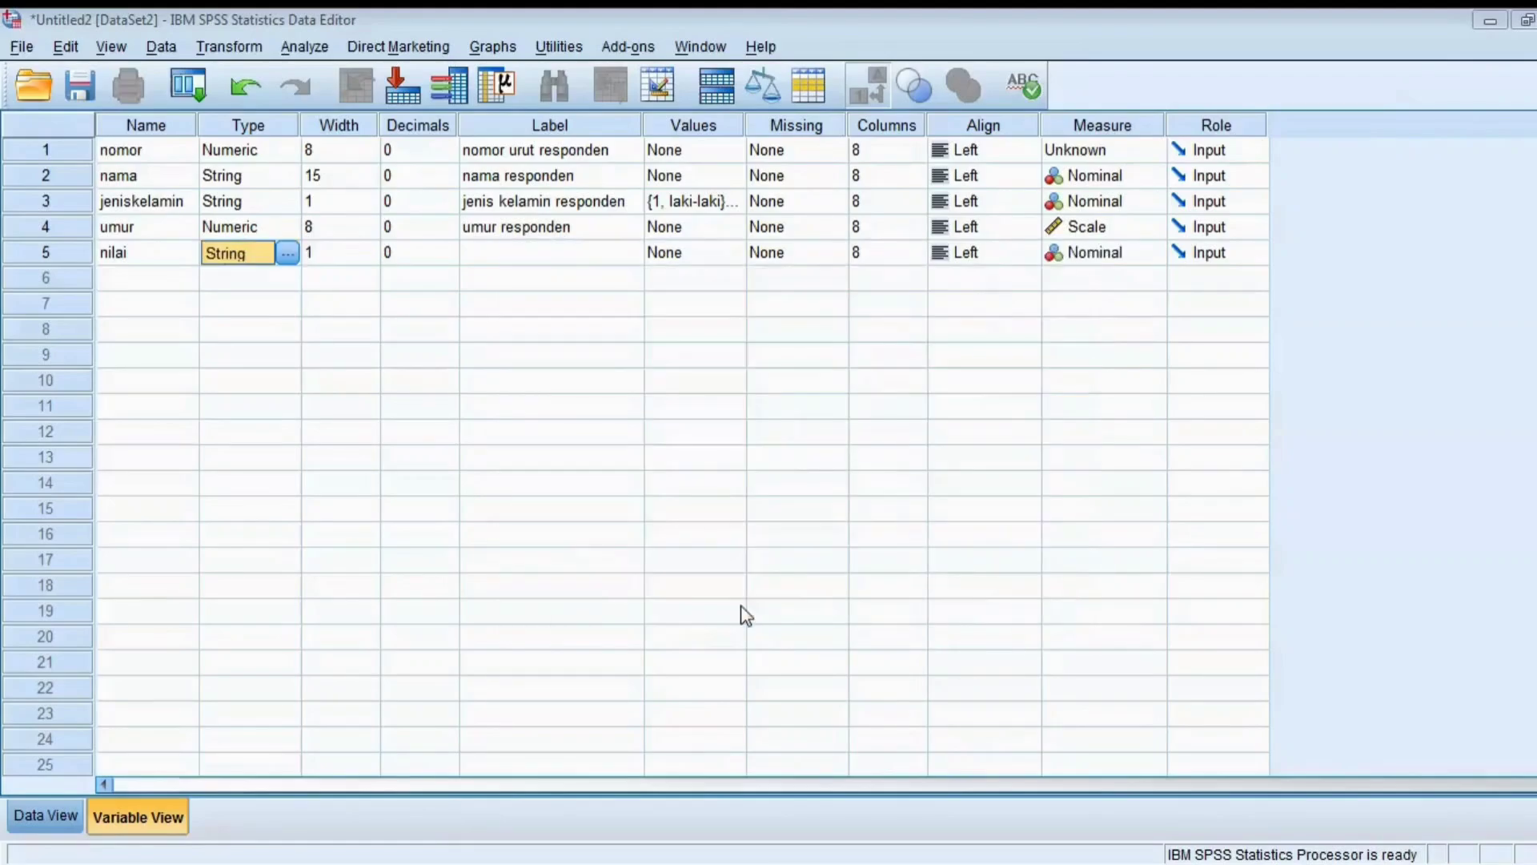
# Give nilai the label "kategori nilai responden" and add a value label coding 1 as "nilai buruk"
pyautogui.click(541, 256)
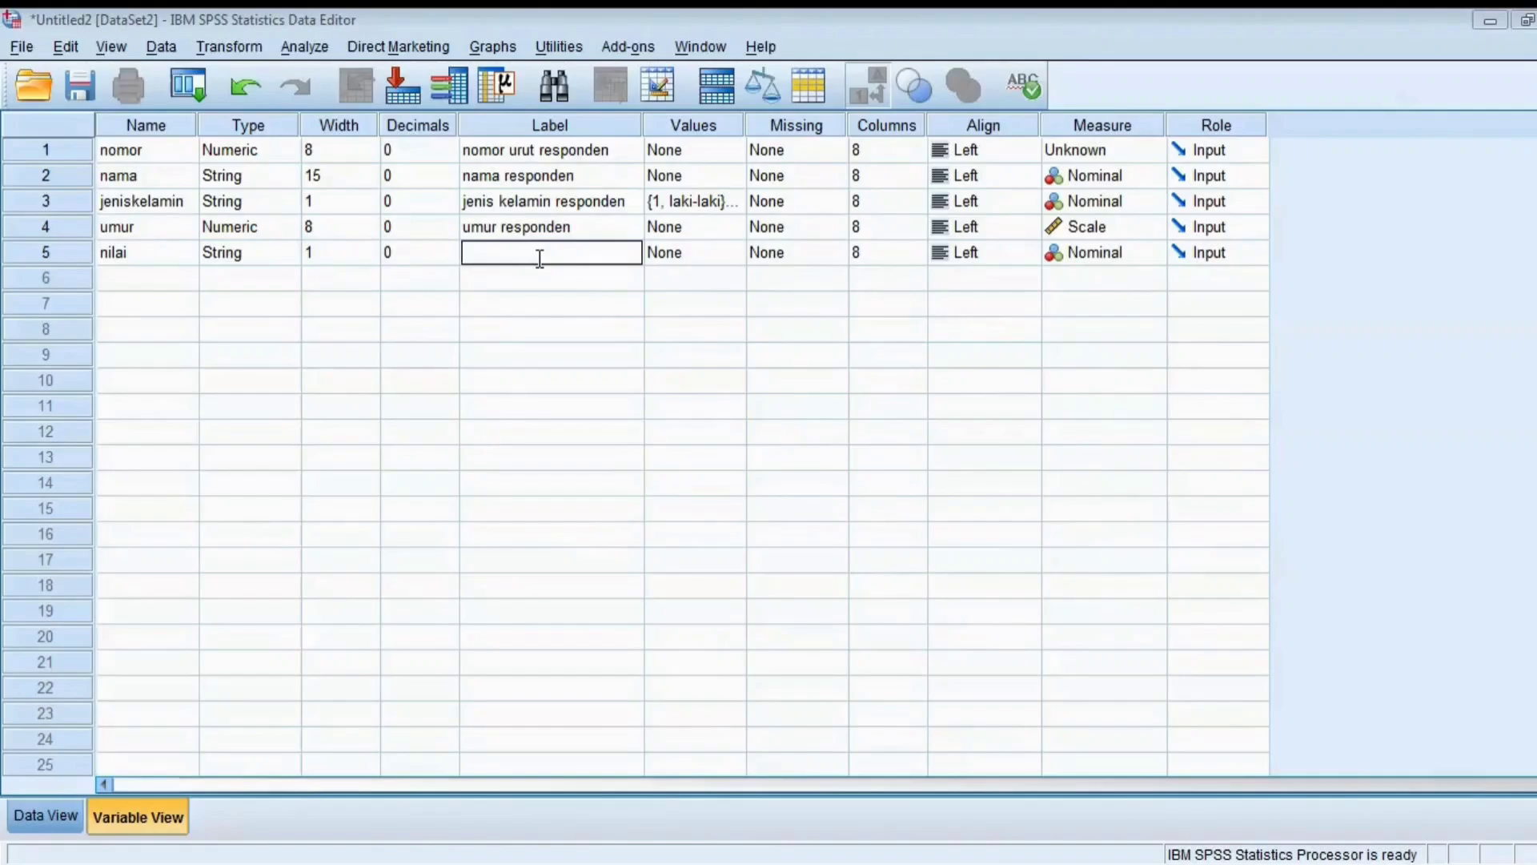
pyautogui.write('kategori nilai responden')
pyautogui.click(672, 258)
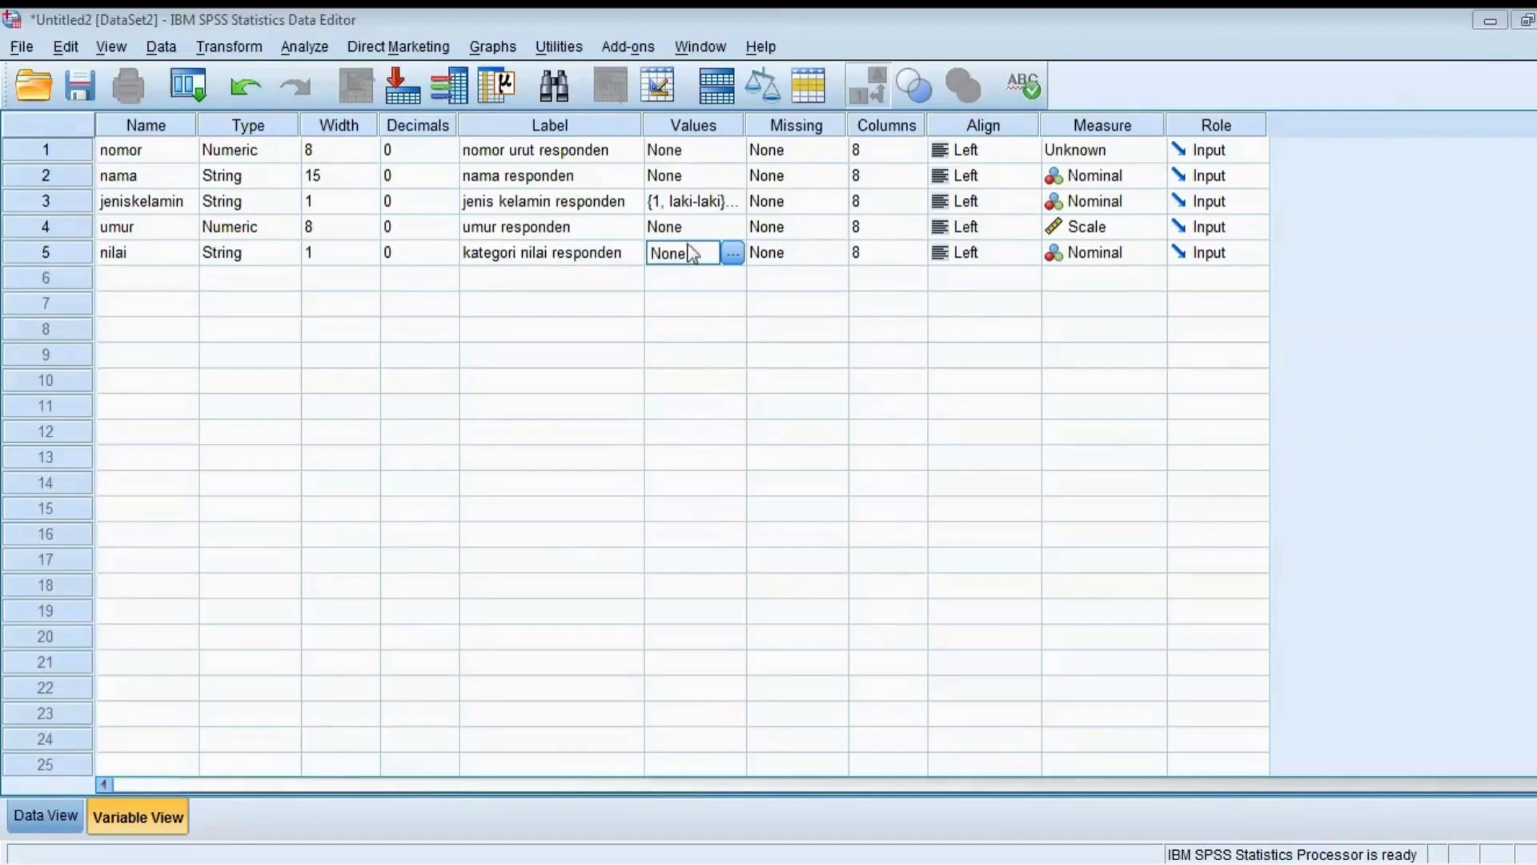
pyautogui.click(732, 256)
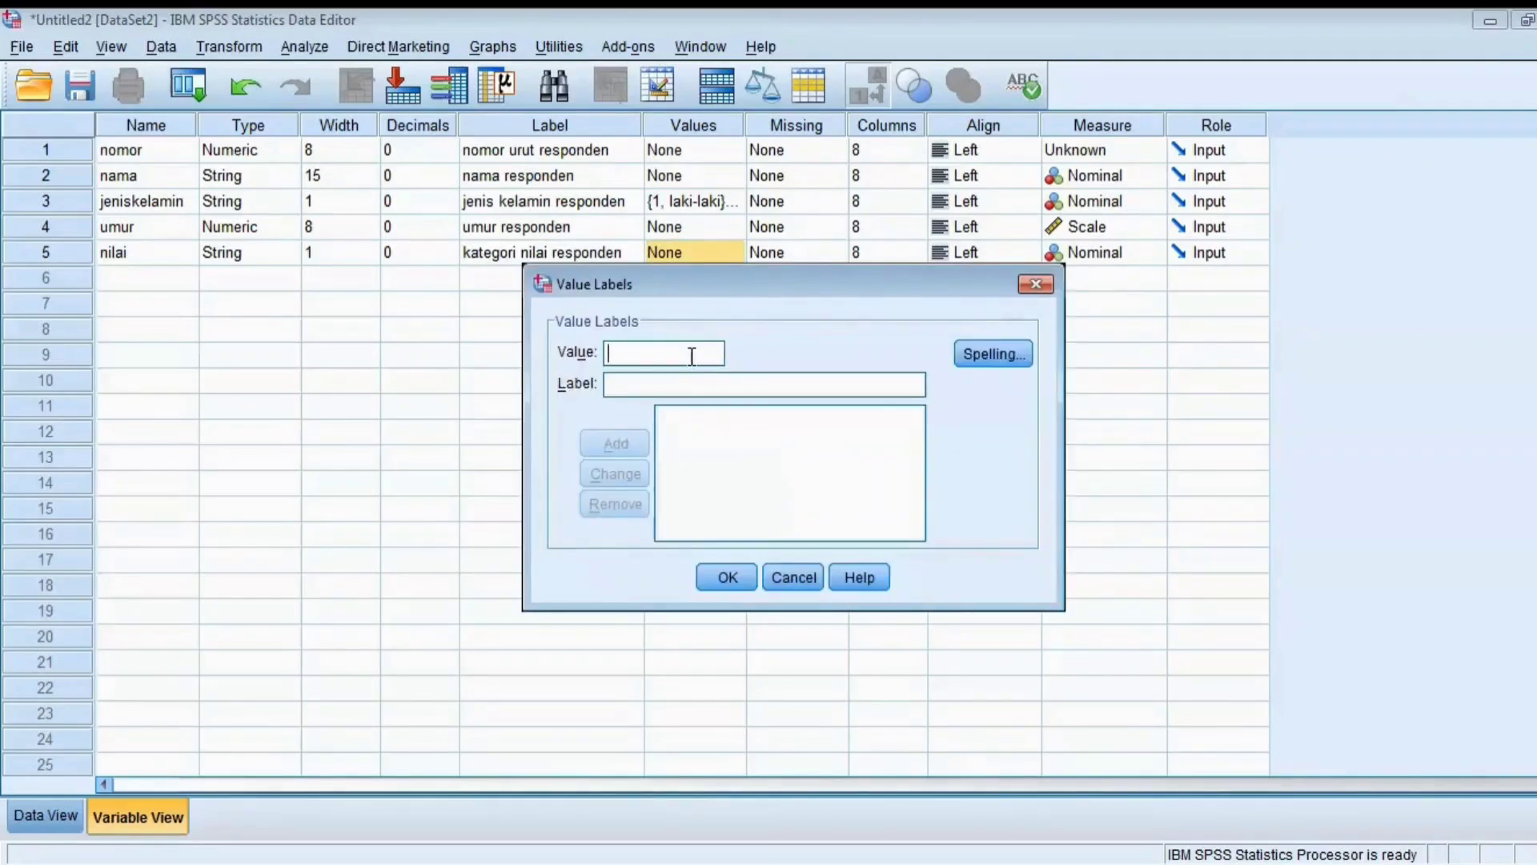
pyautogui.write('1')
pyautogui.click(661, 390)
pyautogui.write('nila')
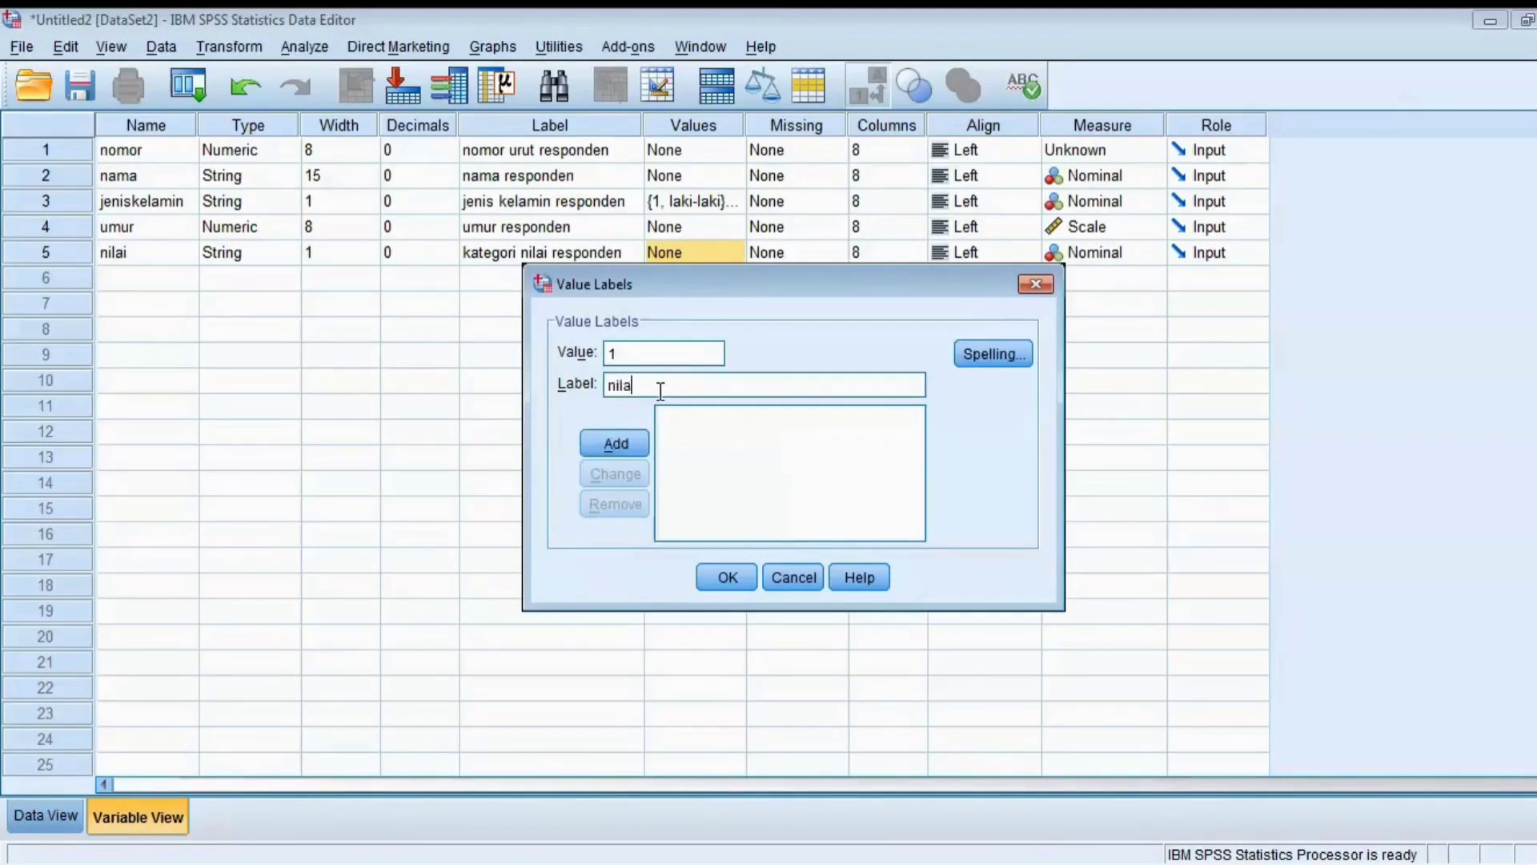
pyautogui.write('i buruk')
pyautogui.click(606, 445)
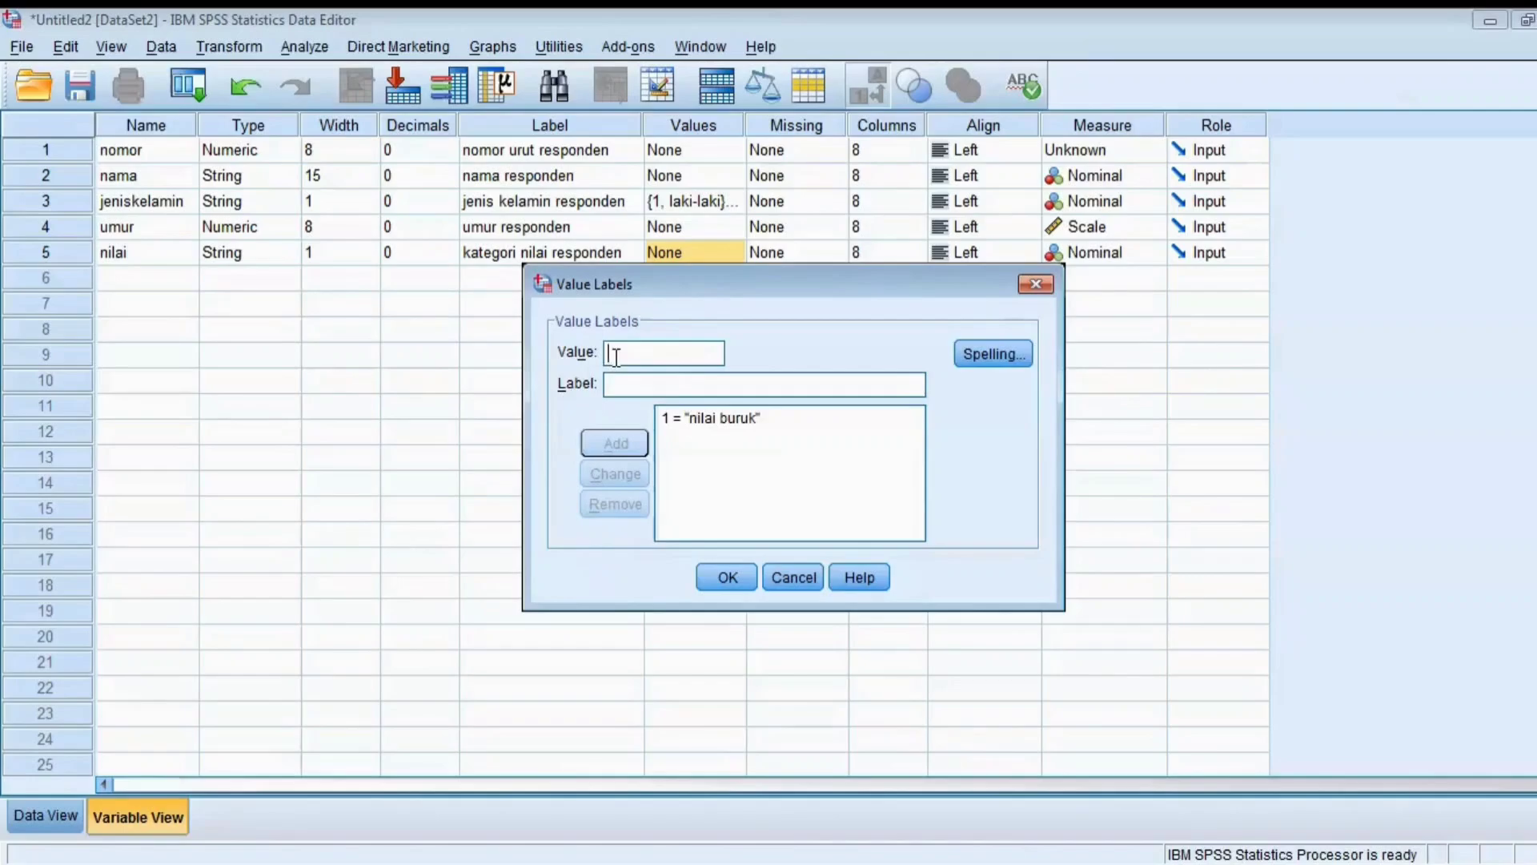
# Add a second value label to nilai that codes 2 as "nilai sedang"
pyautogui.write('2')
pyautogui.write('b')
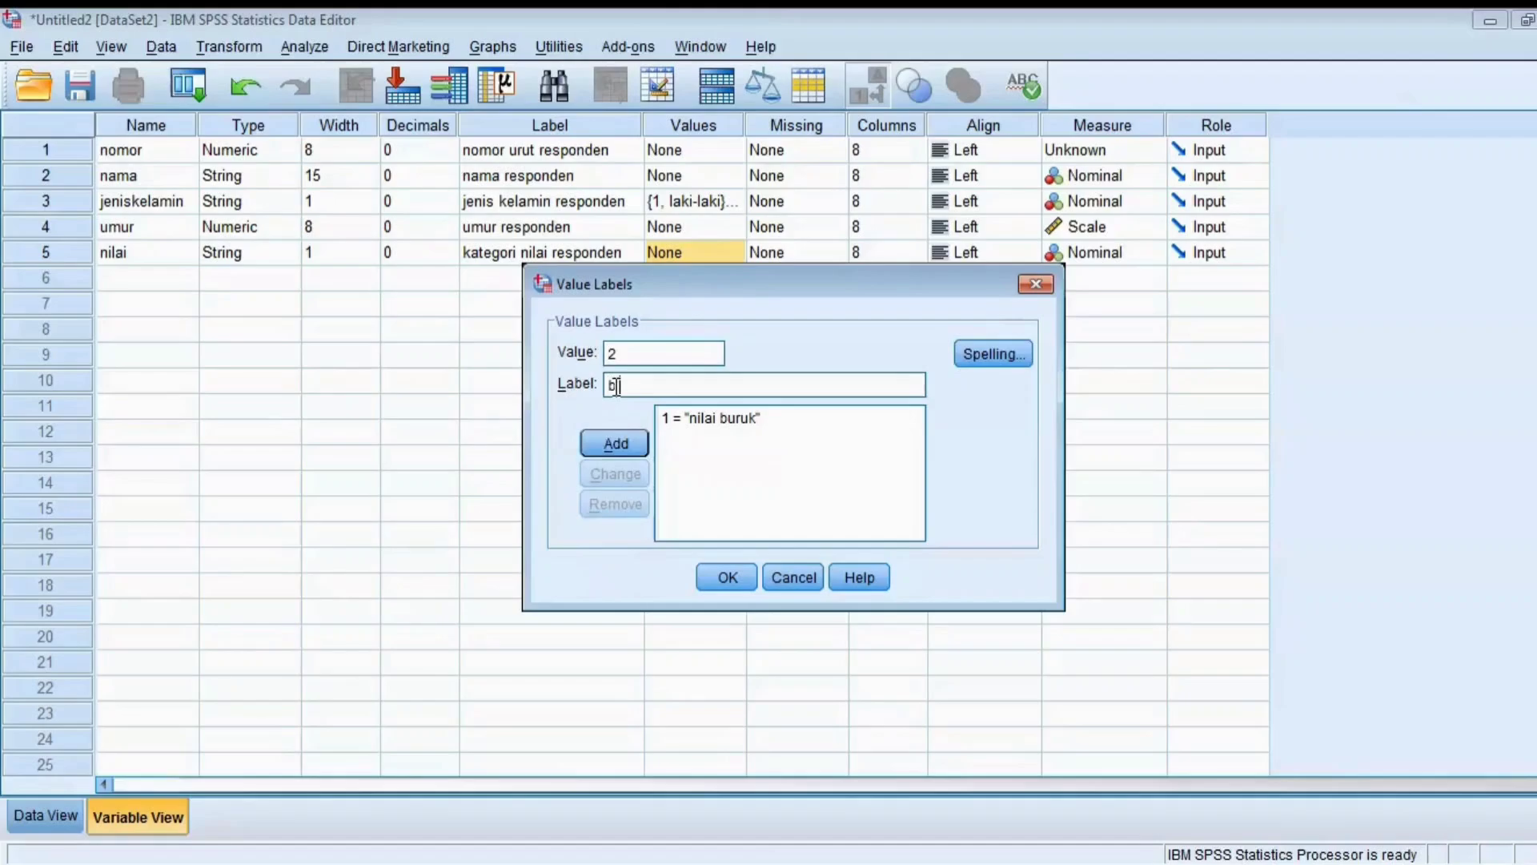
pyautogui.press('BackSpace')
pyautogui.write('nilai sedang')
pyautogui.click(628, 445)
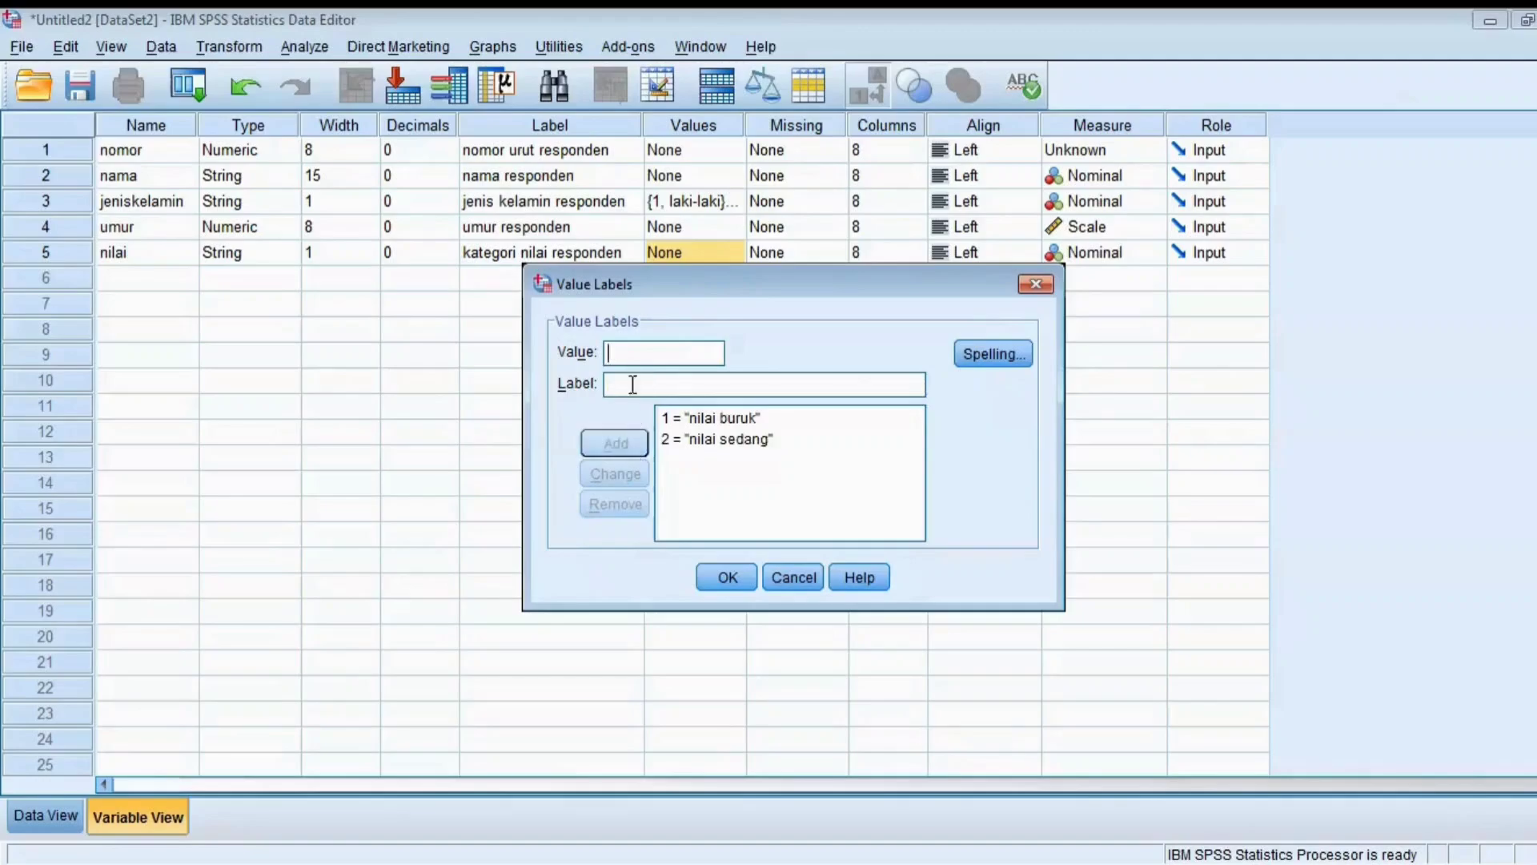
# Add a third value label coding 3 as "nilai baik" and apply the value labels to nilai
pyautogui.write('3')
pyautogui.click(625, 384)
pyautogui.write('nu')
pyautogui.press('BackSpace')
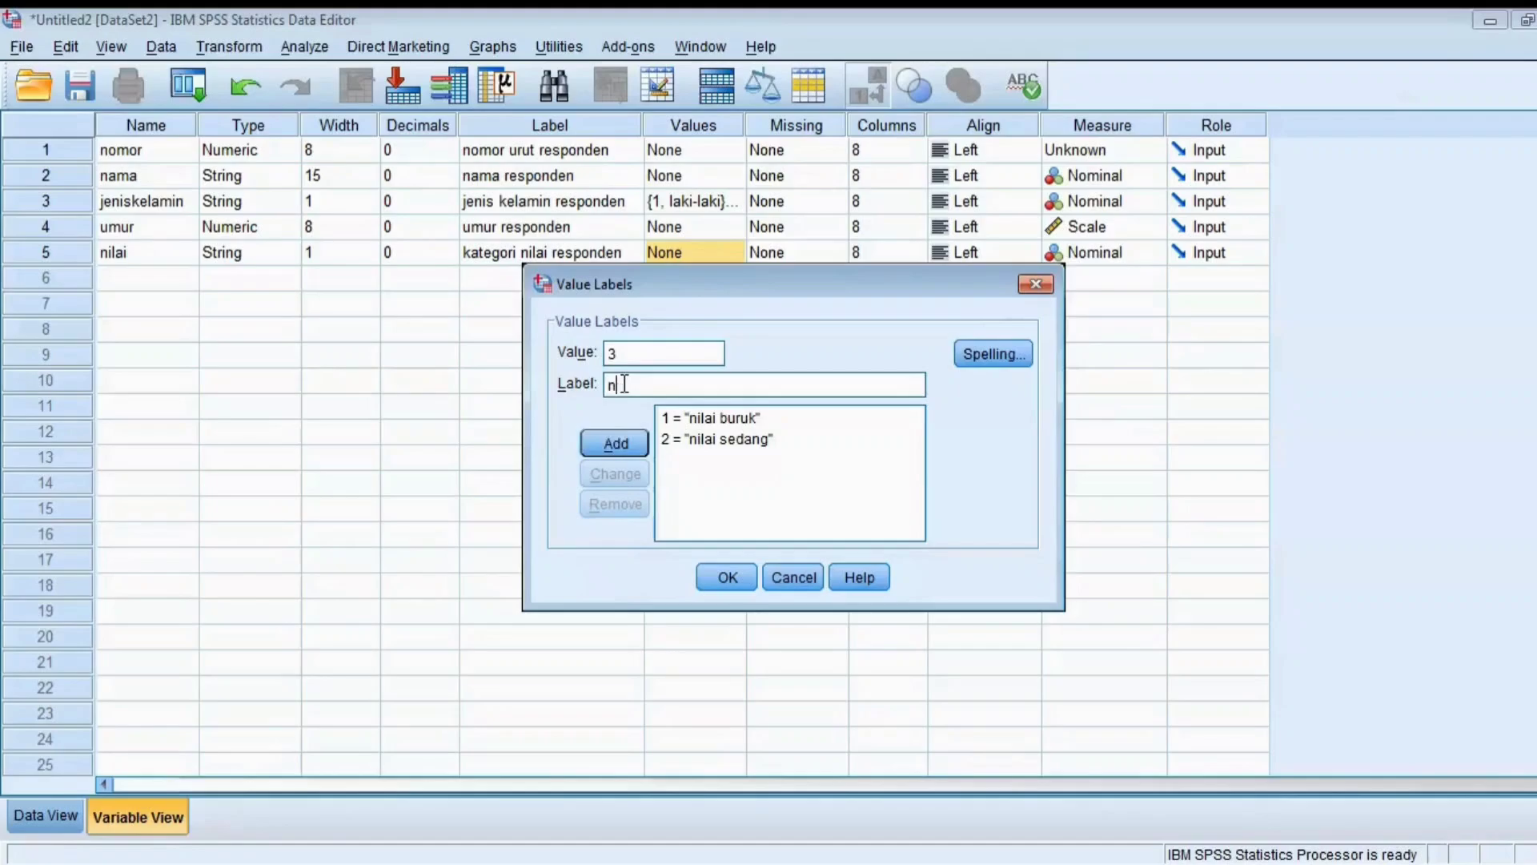
pyautogui.write('ilai baik')
pyautogui.click(616, 443)
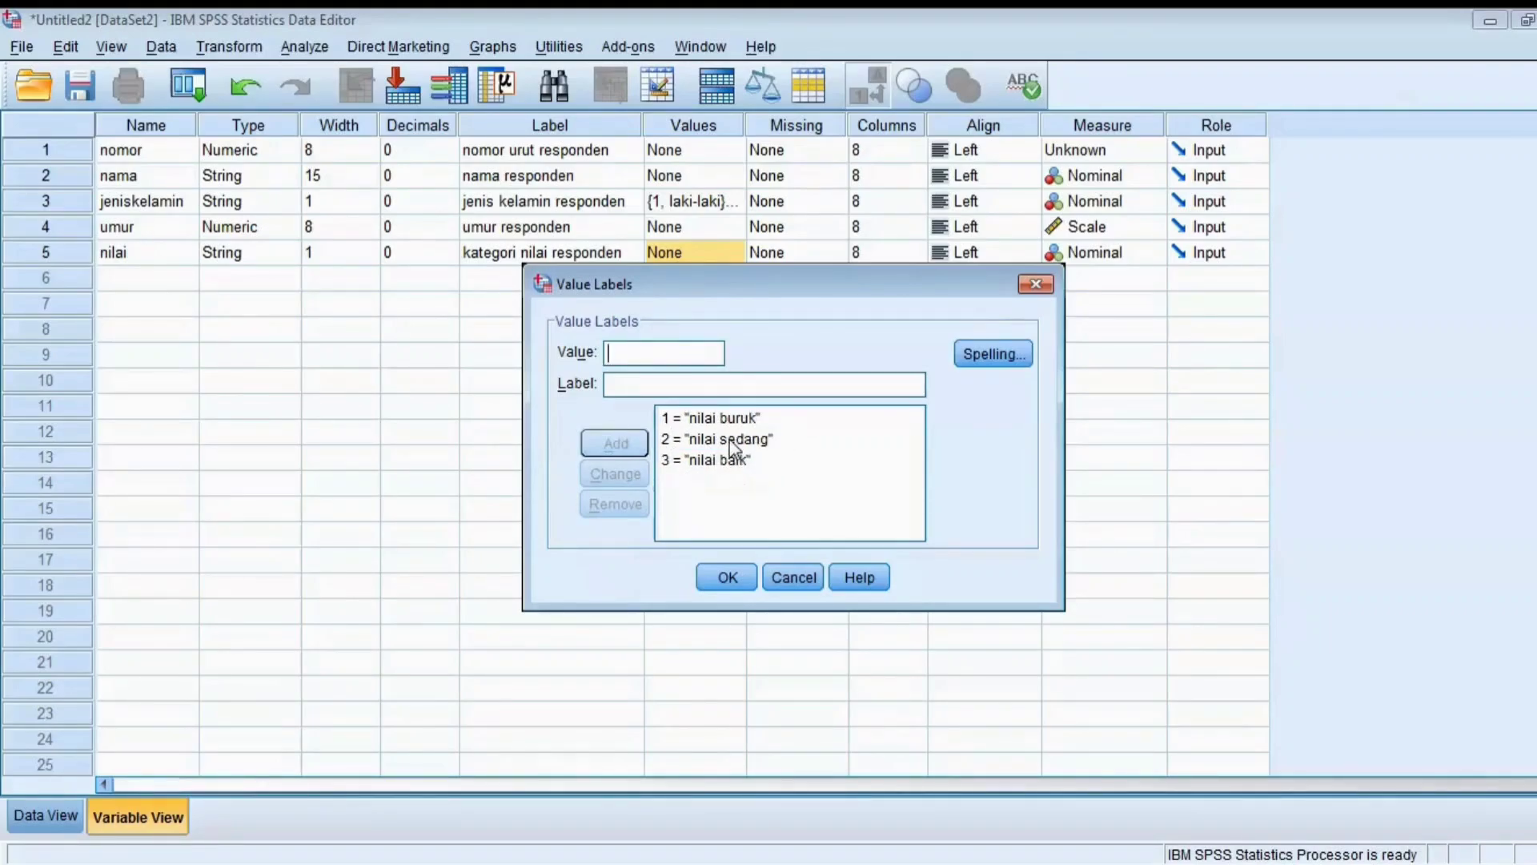
pyautogui.click(726, 574)
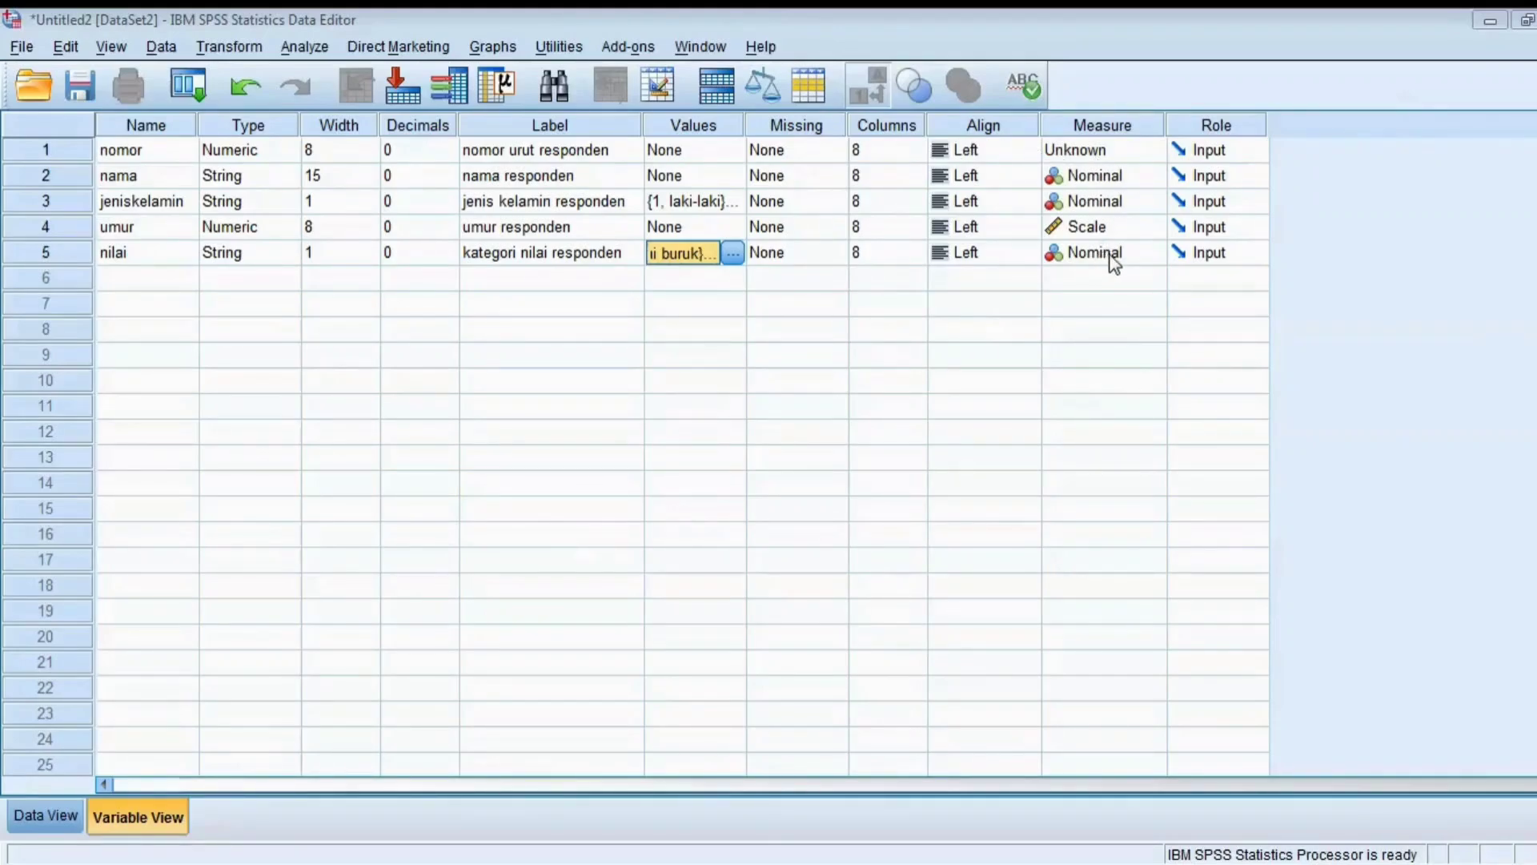
# Set the measurement level of the nilai variable to Ordinal
pyautogui.click(1113, 262)
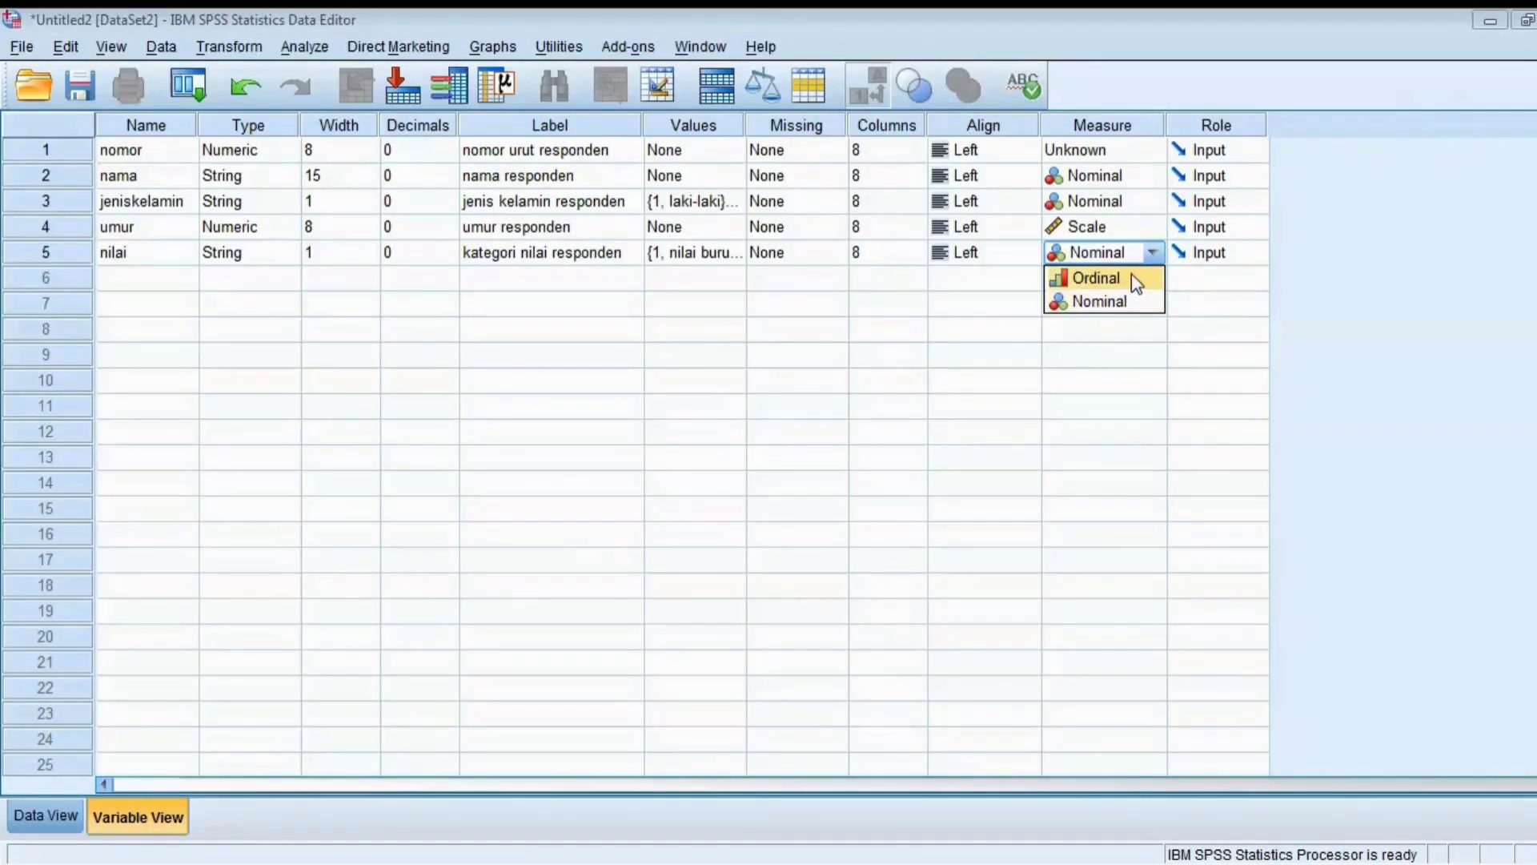
pyautogui.click(1134, 278)
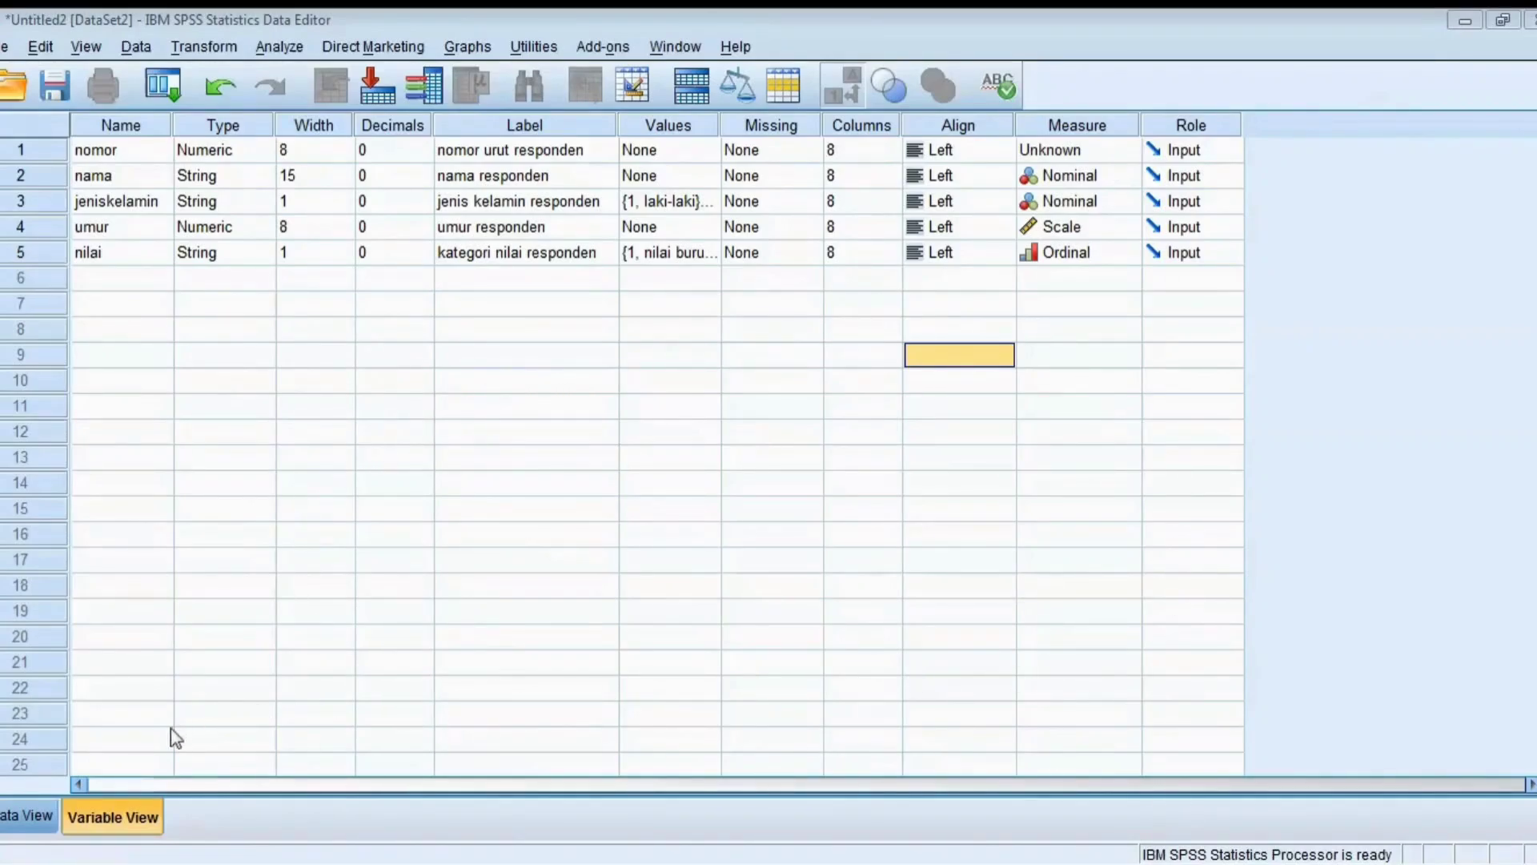
# Show the data sheet, then narrow the nomor column and widen the jeniskelamin and nama columns
pyautogui.click(24, 814)
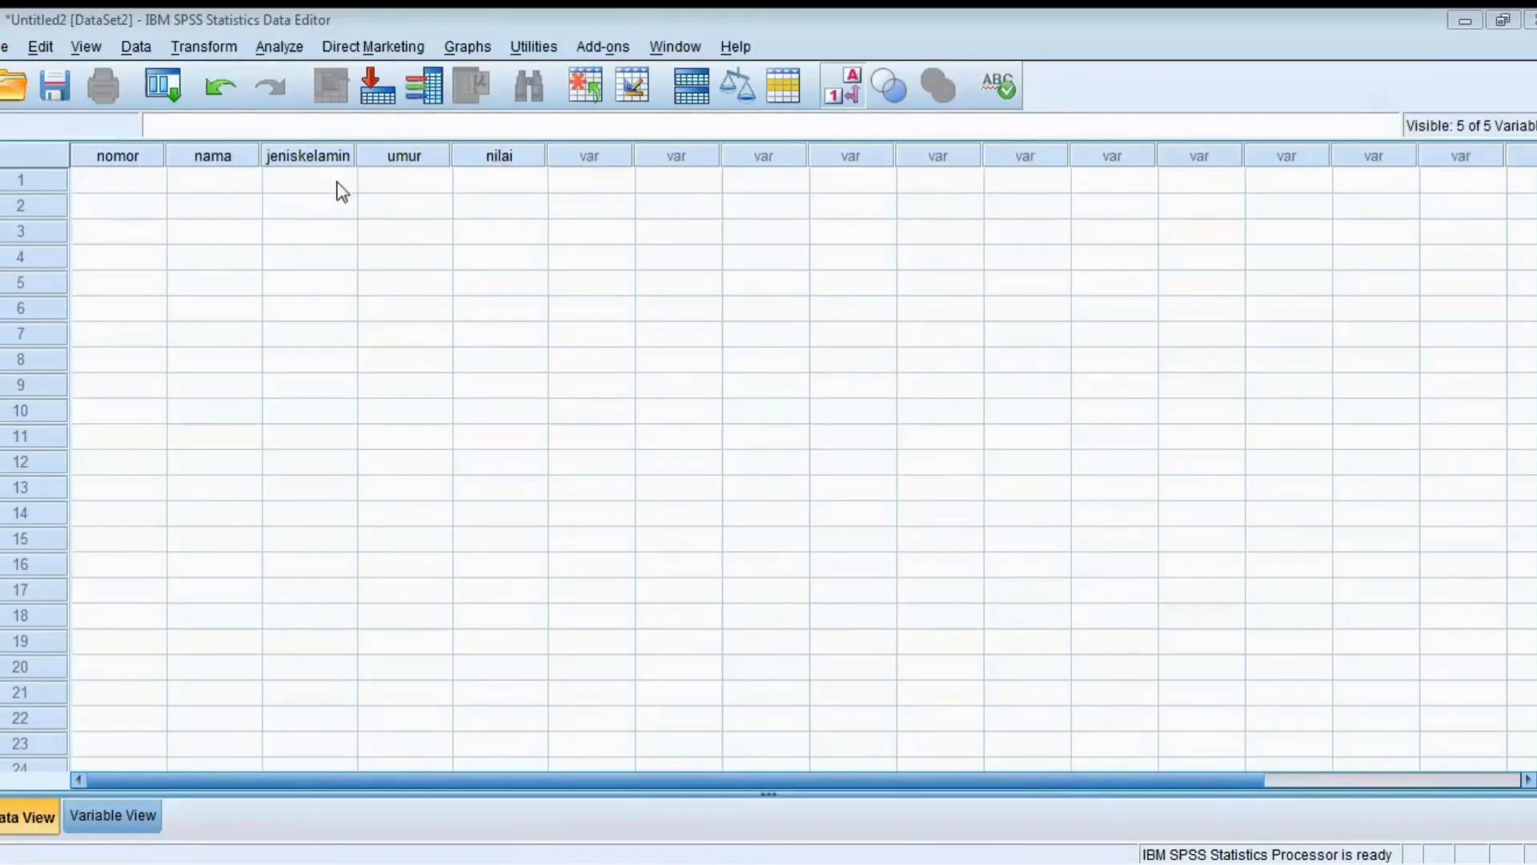
pyautogui.moveTo(165, 149); pyautogui.dragTo(156, 149)
pyautogui.moveTo(347, 146); pyautogui.dragTo(378, 147)
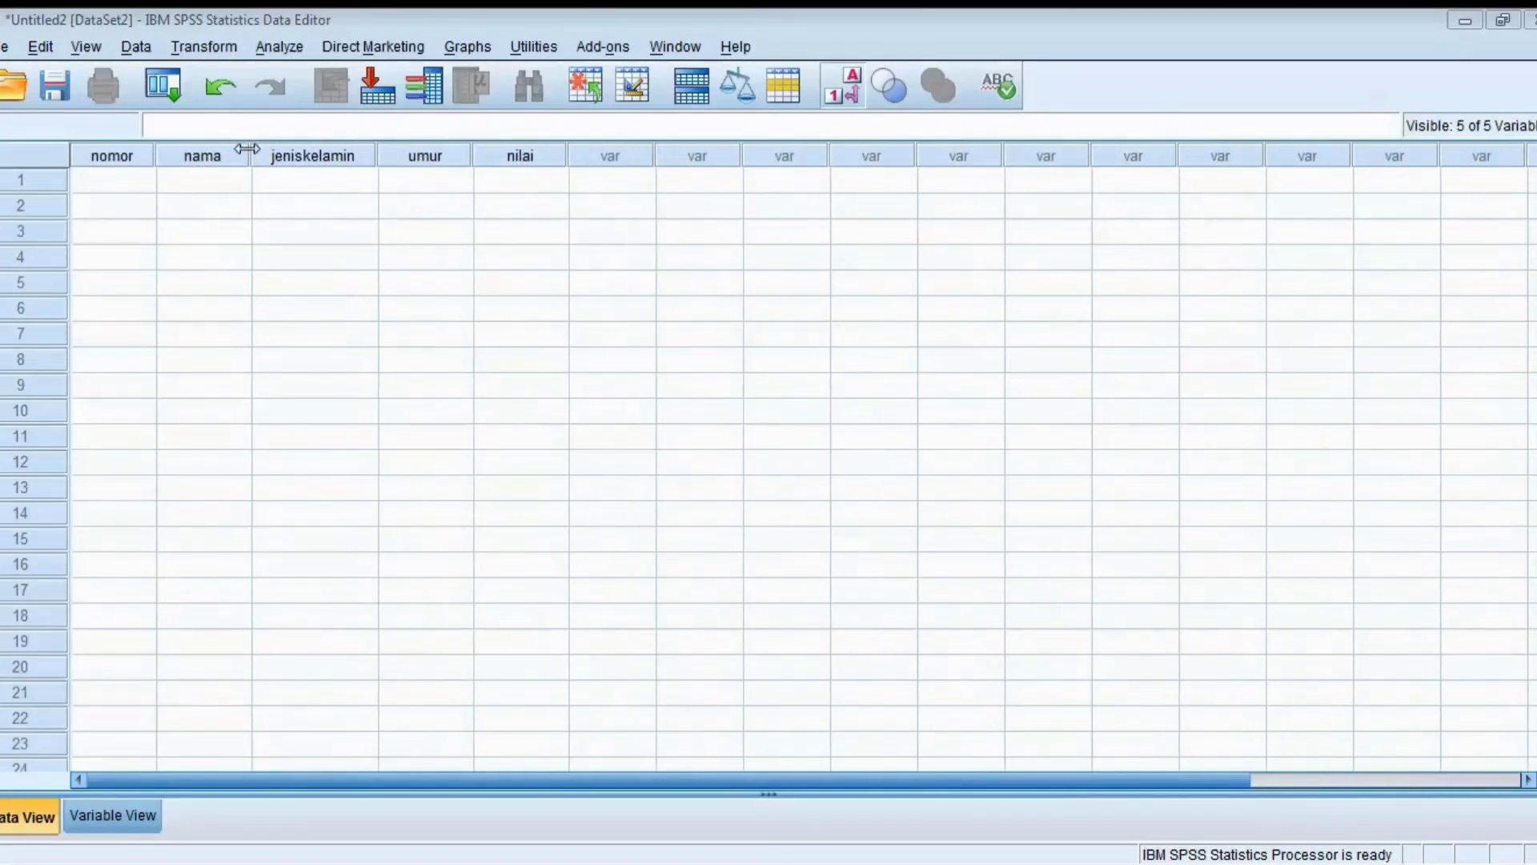
pyautogui.moveTo(251, 152); pyautogui.dragTo(310, 159)
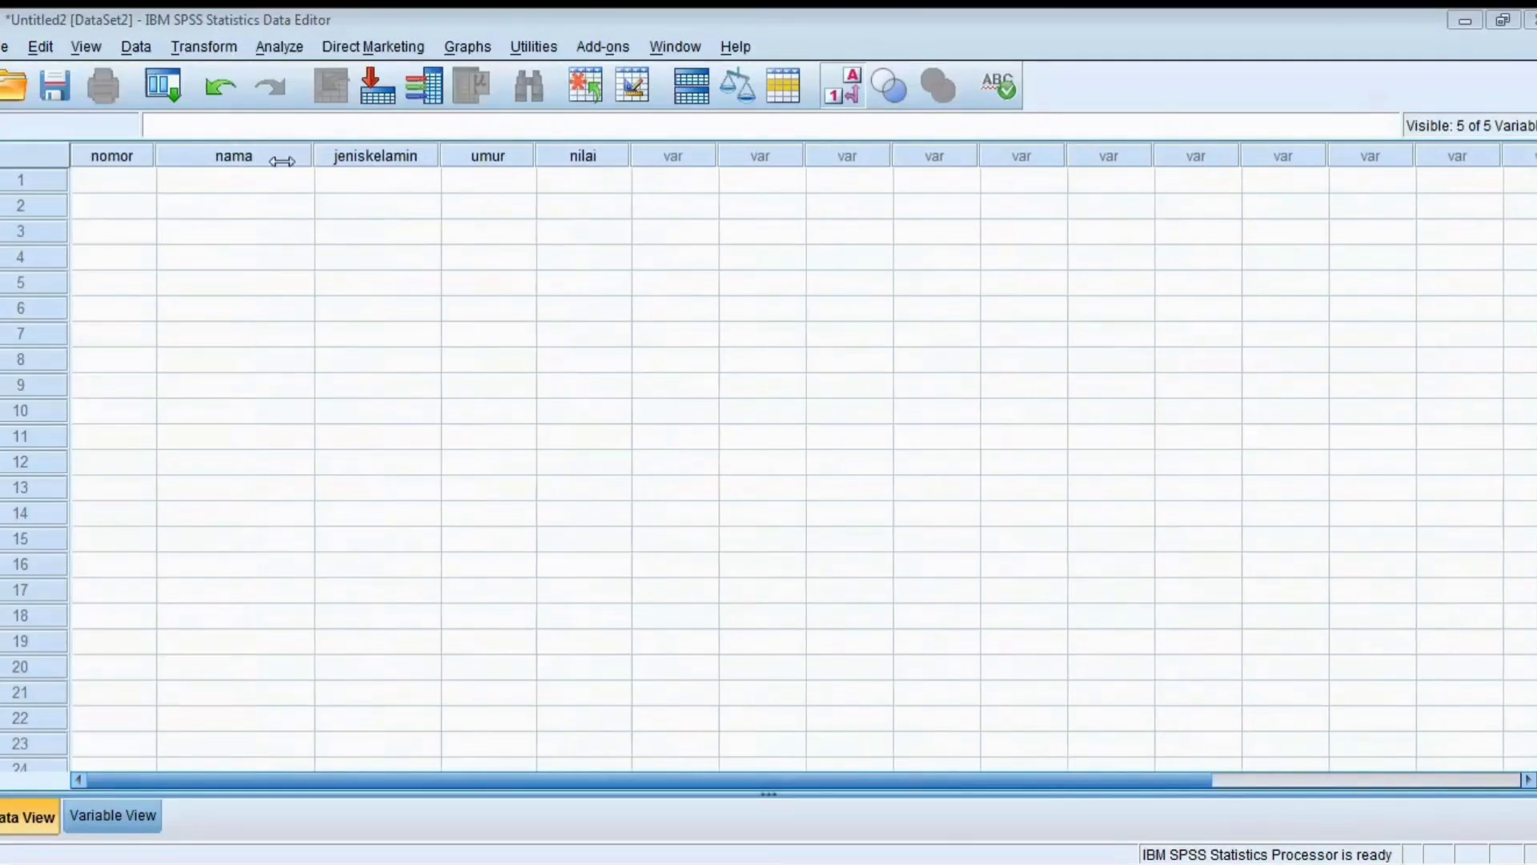
# Enter the respondent numbers 1 to 9 in rows 1 to 9 of the nomor column
pyautogui.click(143, 185)
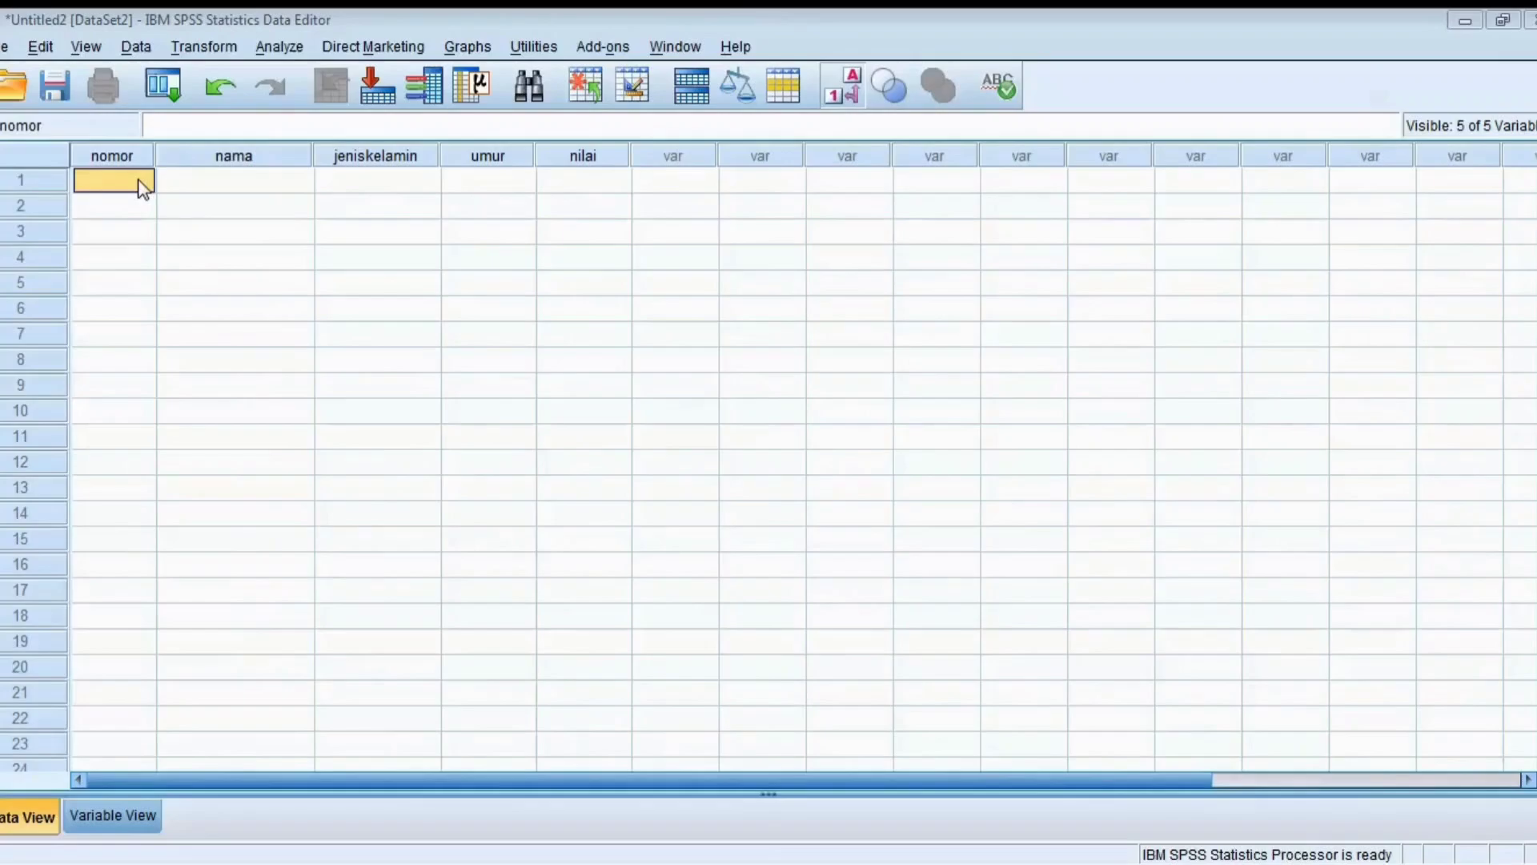
pyautogui.write('1')
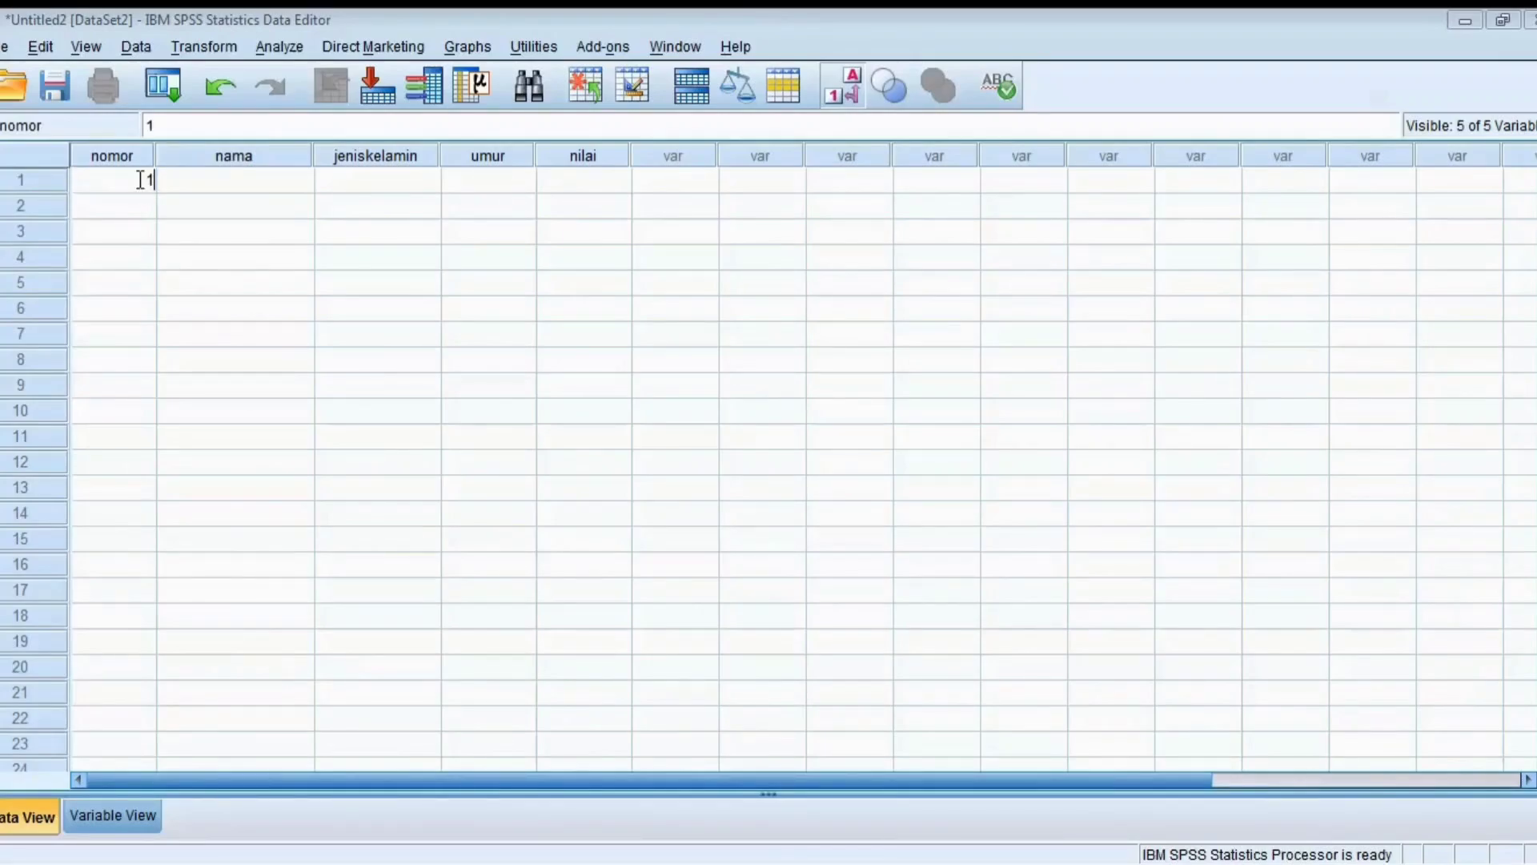
pyautogui.press('Return')
pyautogui.write('2')
pyautogui.press('Return')
pyautogui.write('3')
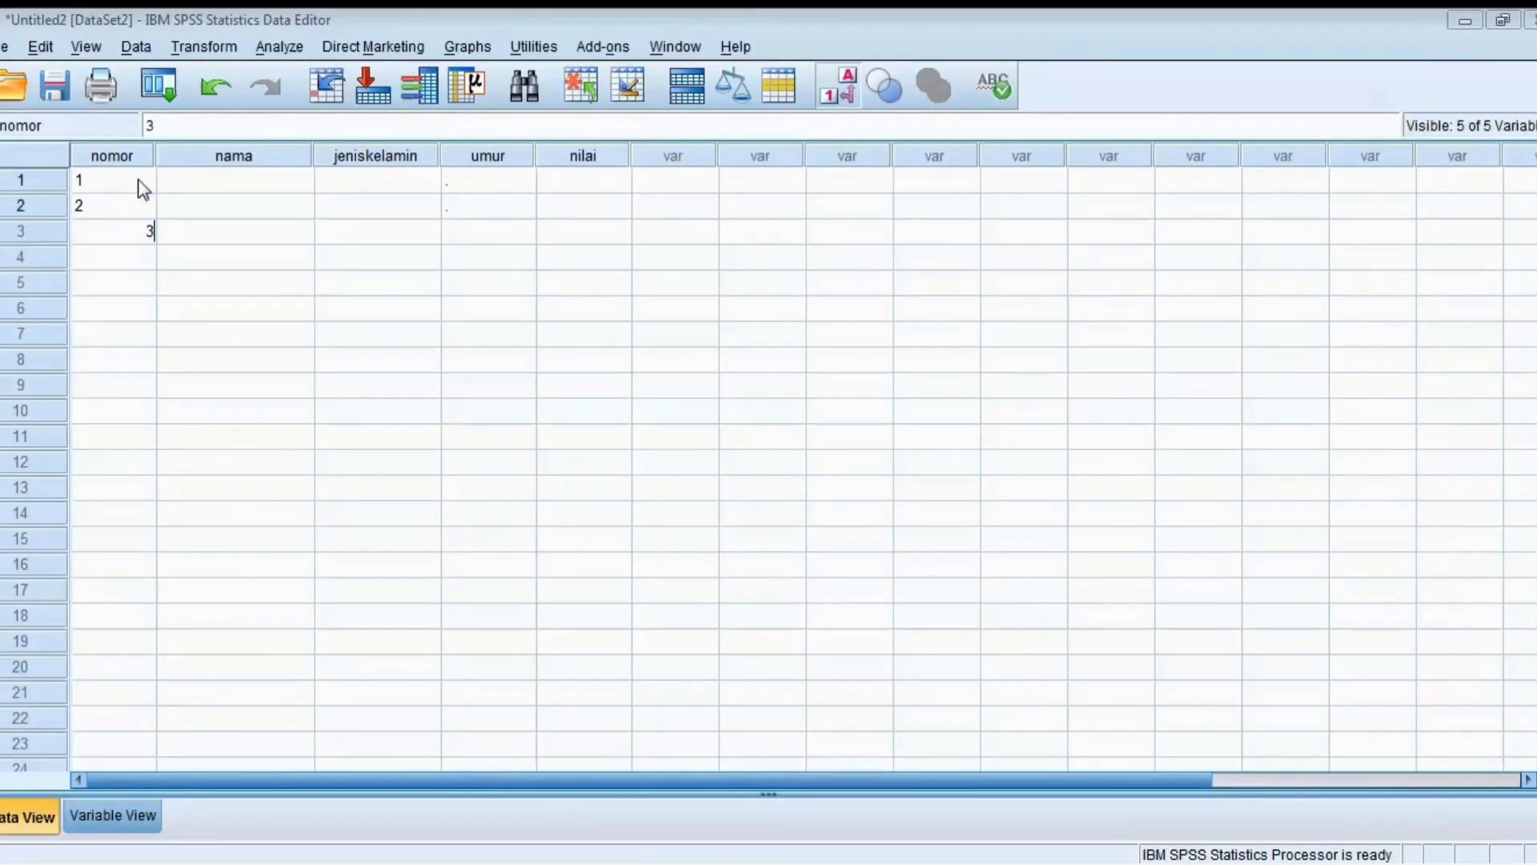
pyautogui.press('Return')
pyautogui.write('4')
pyautogui.press('Return')
pyautogui.write('5')
pyautogui.press('Return')
pyautogui.write('6')
pyautogui.press('Return')
pyautogui.write('7')
pyautogui.press('Return')
pyautogui.write('8')
pyautogui.press('Return')
pyautogui.write('9')
pyautogui.press('Return')
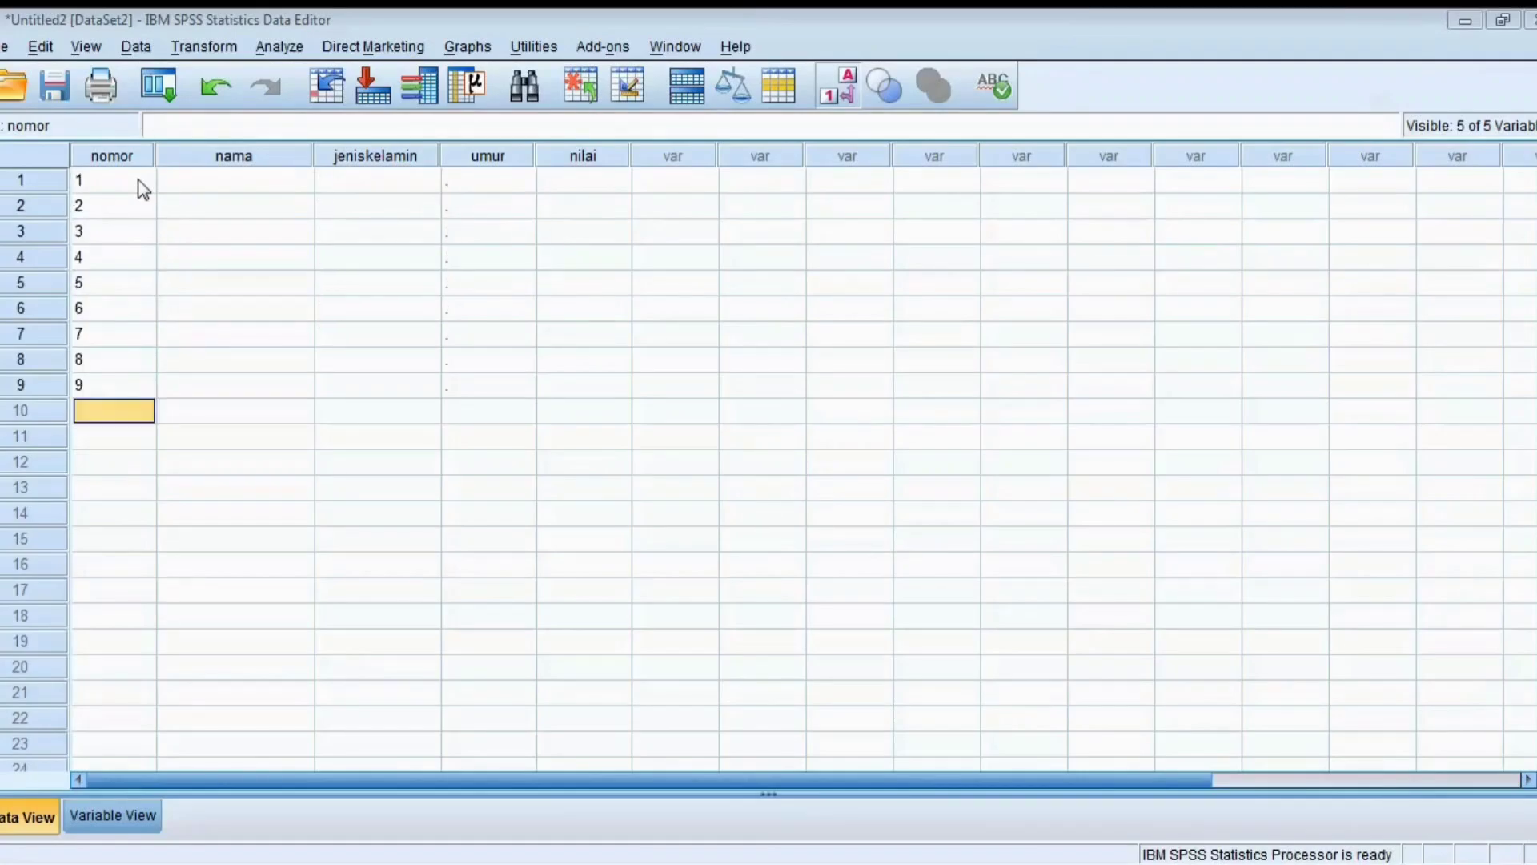
# Enter the first four respondents' names in rows 1 to 4 of the nama column
pyautogui.click(246, 186)
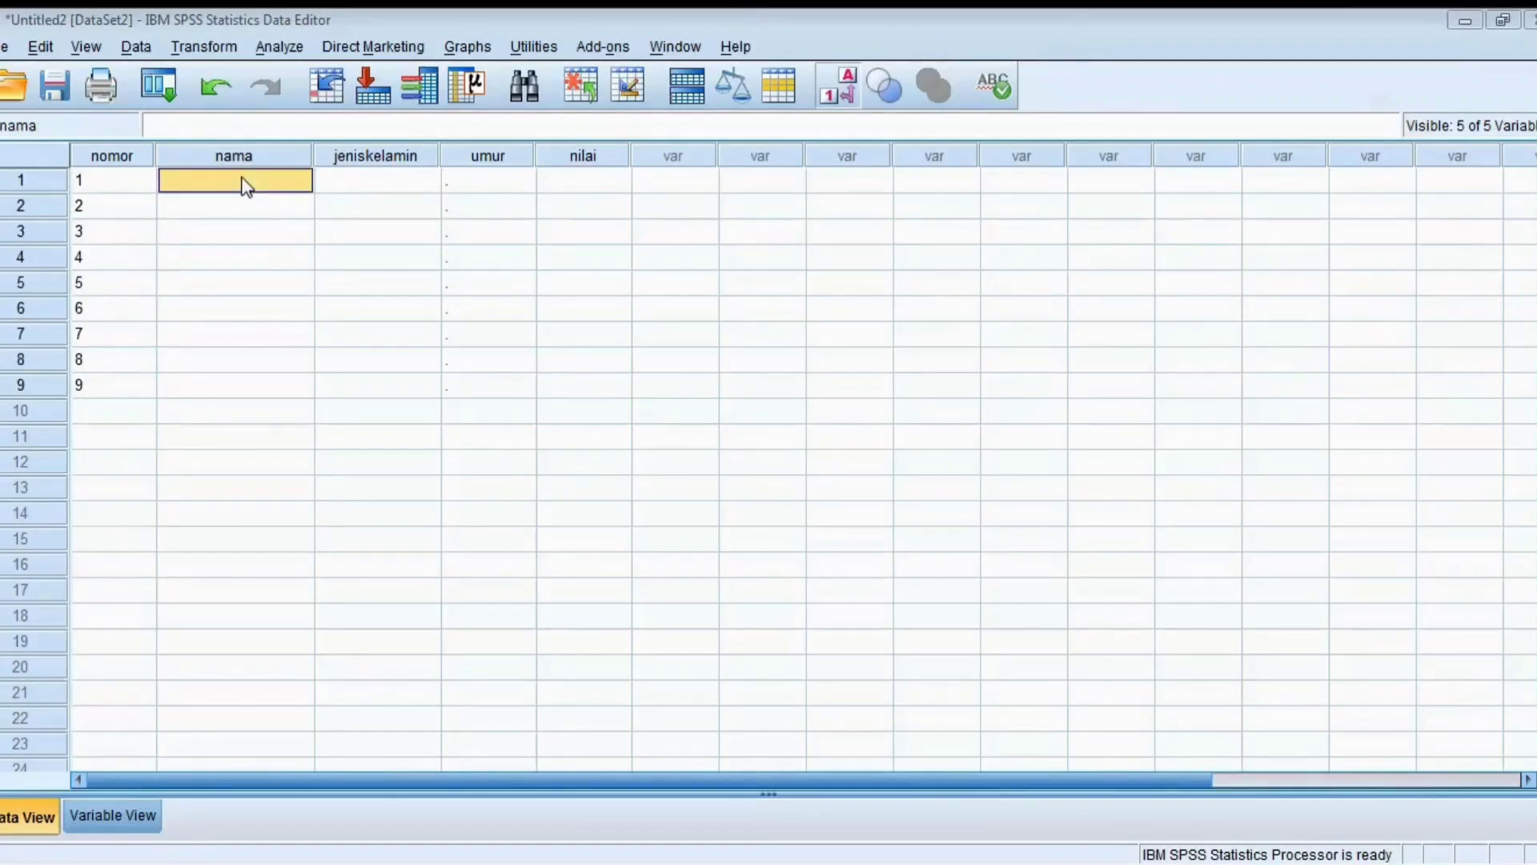
pyautogui.write('ahmad')
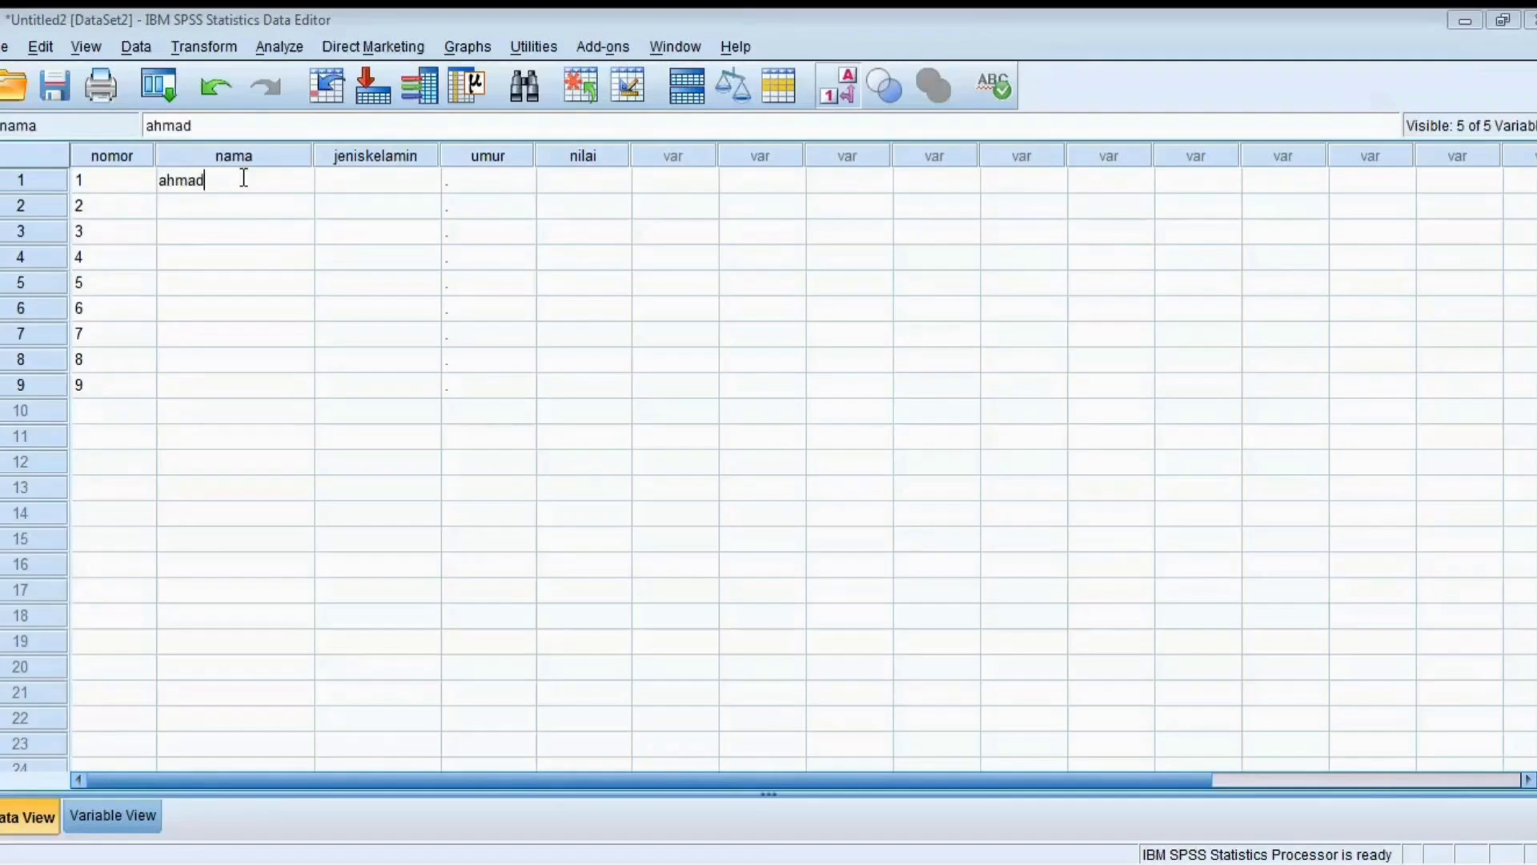
pyautogui.press('Return')
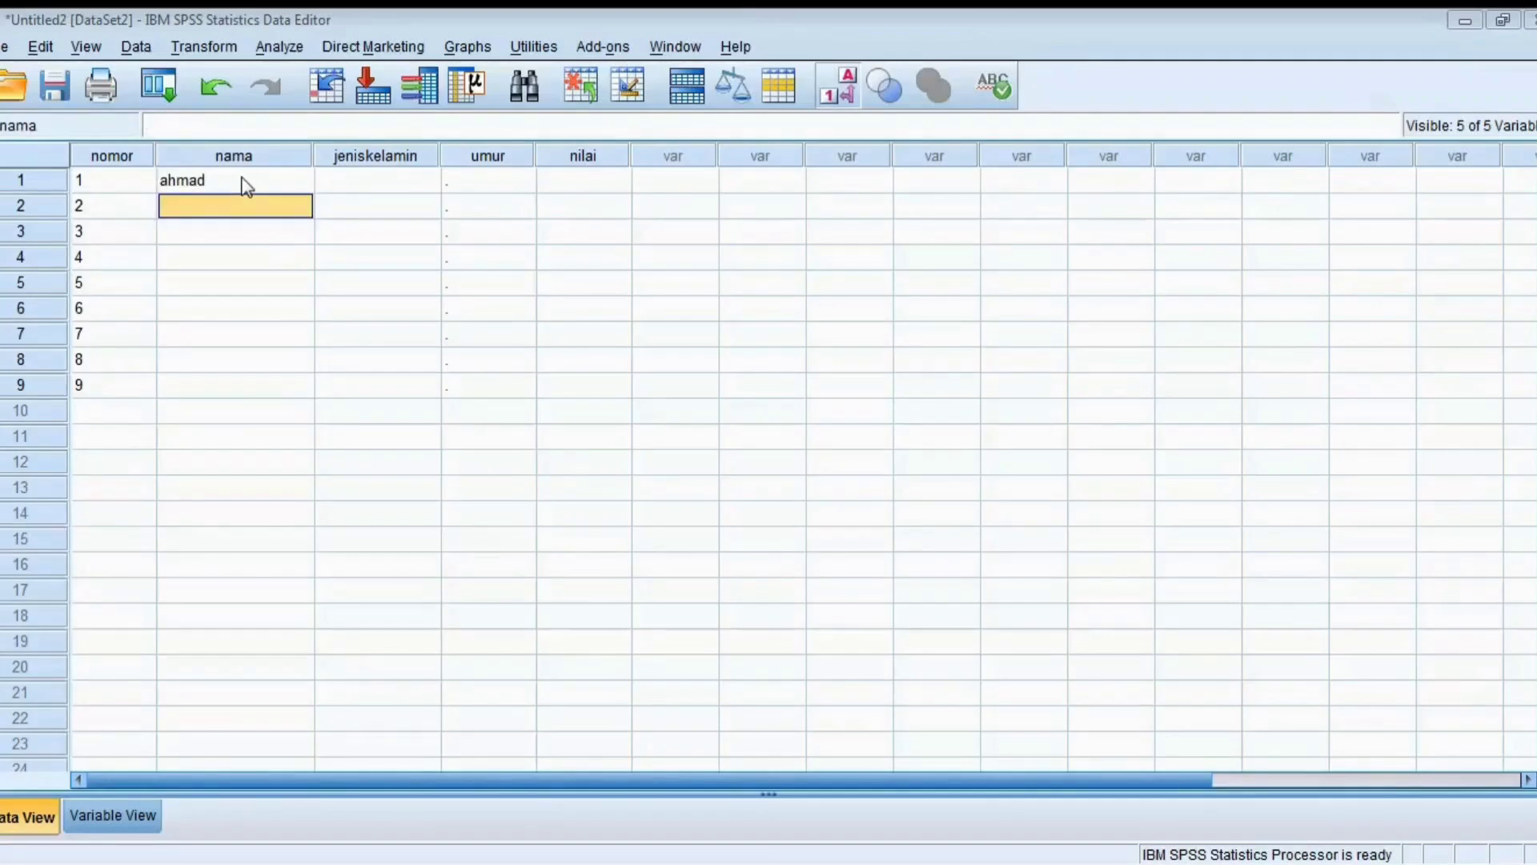
pyautogui.write('budi')
pyautogui.press('Return')
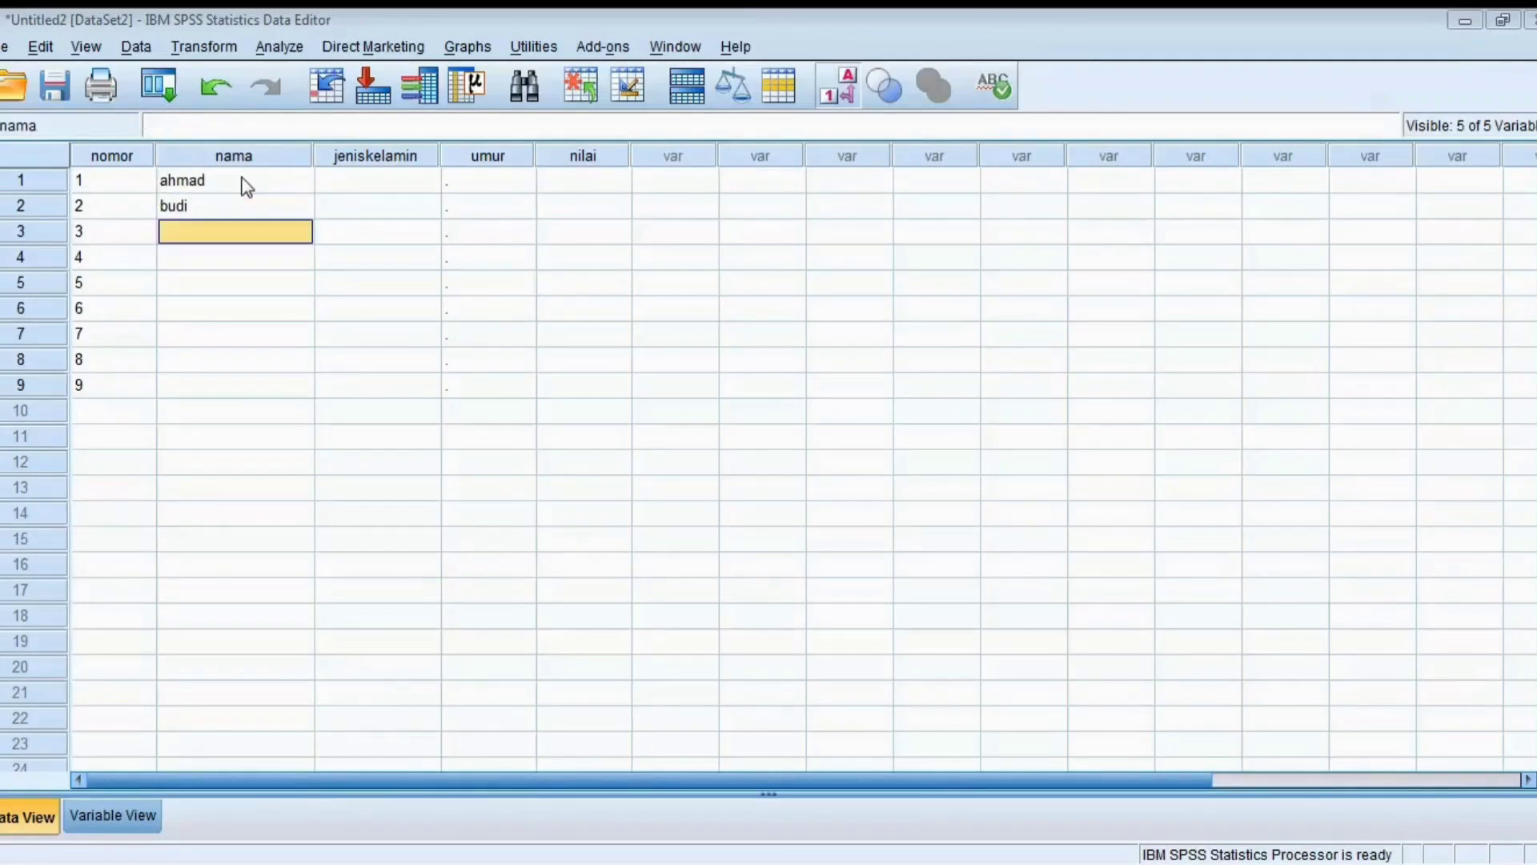
pyautogui.write('cece')
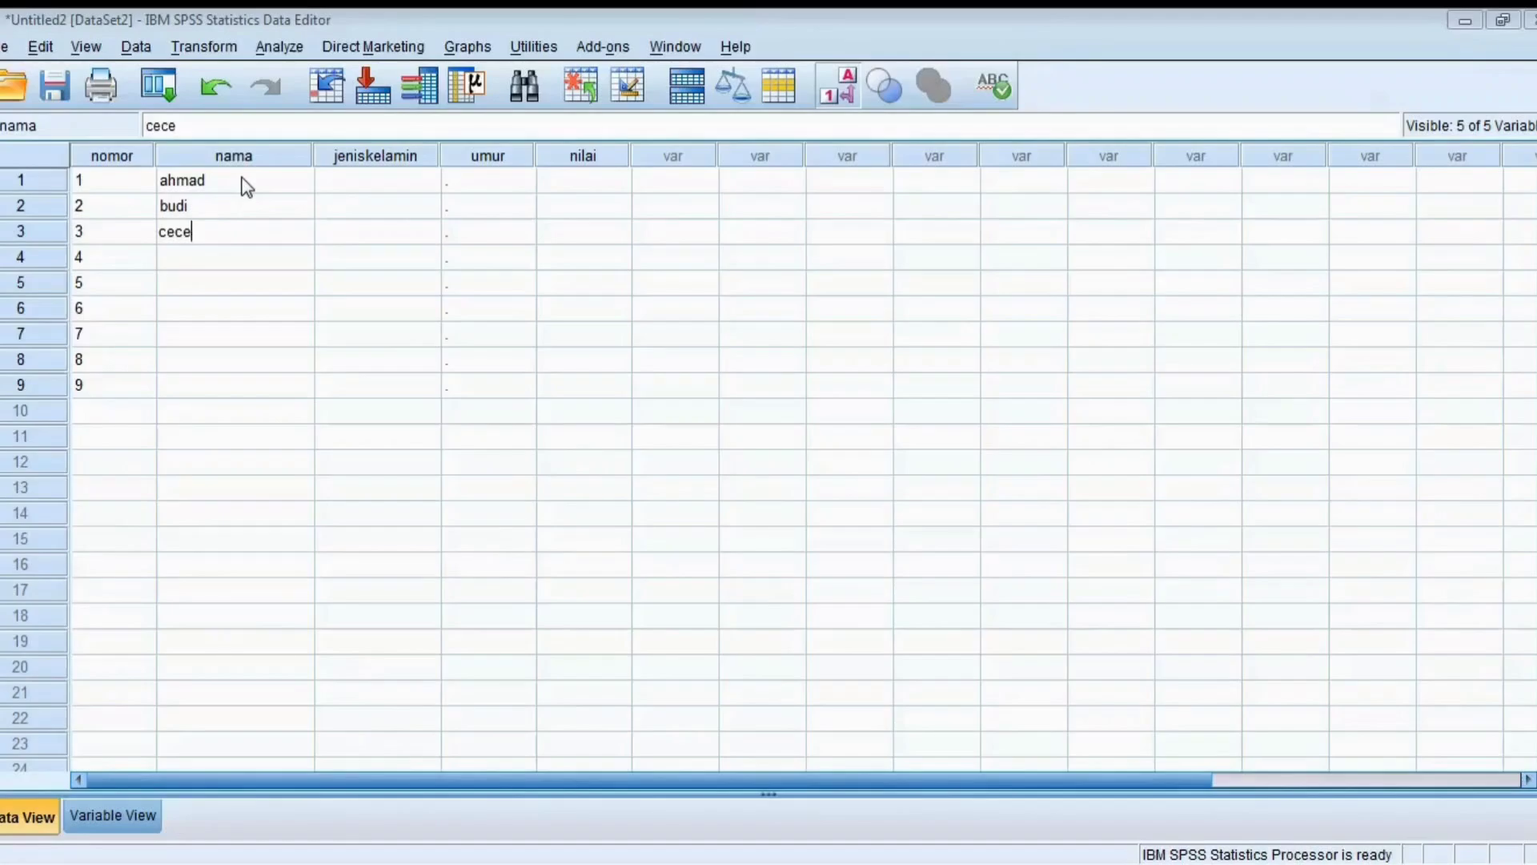
pyautogui.write('p')
pyautogui.press('Return')
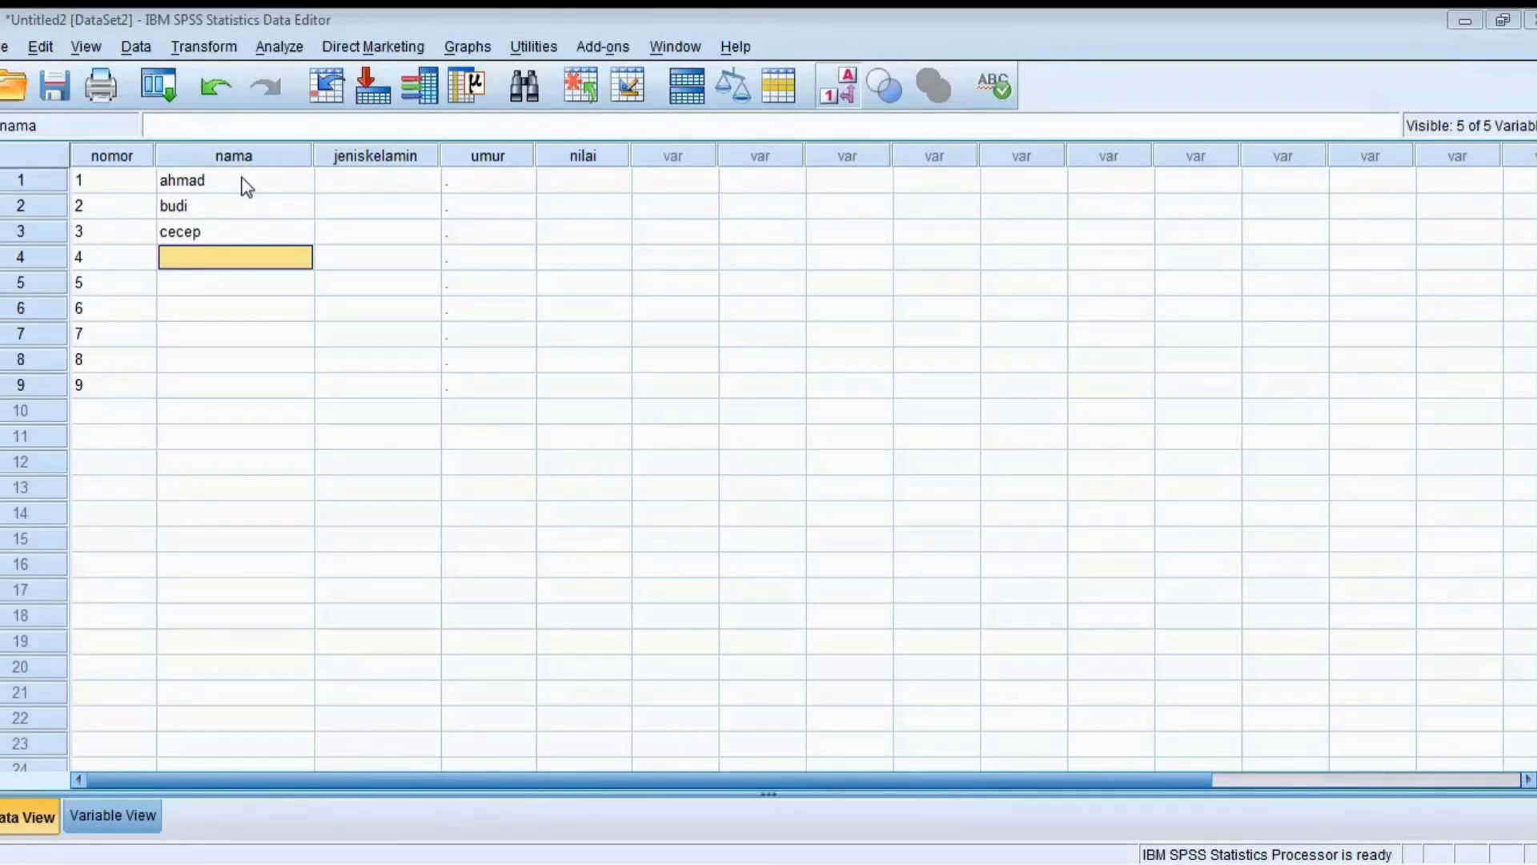
pyautogui.write('dadang')
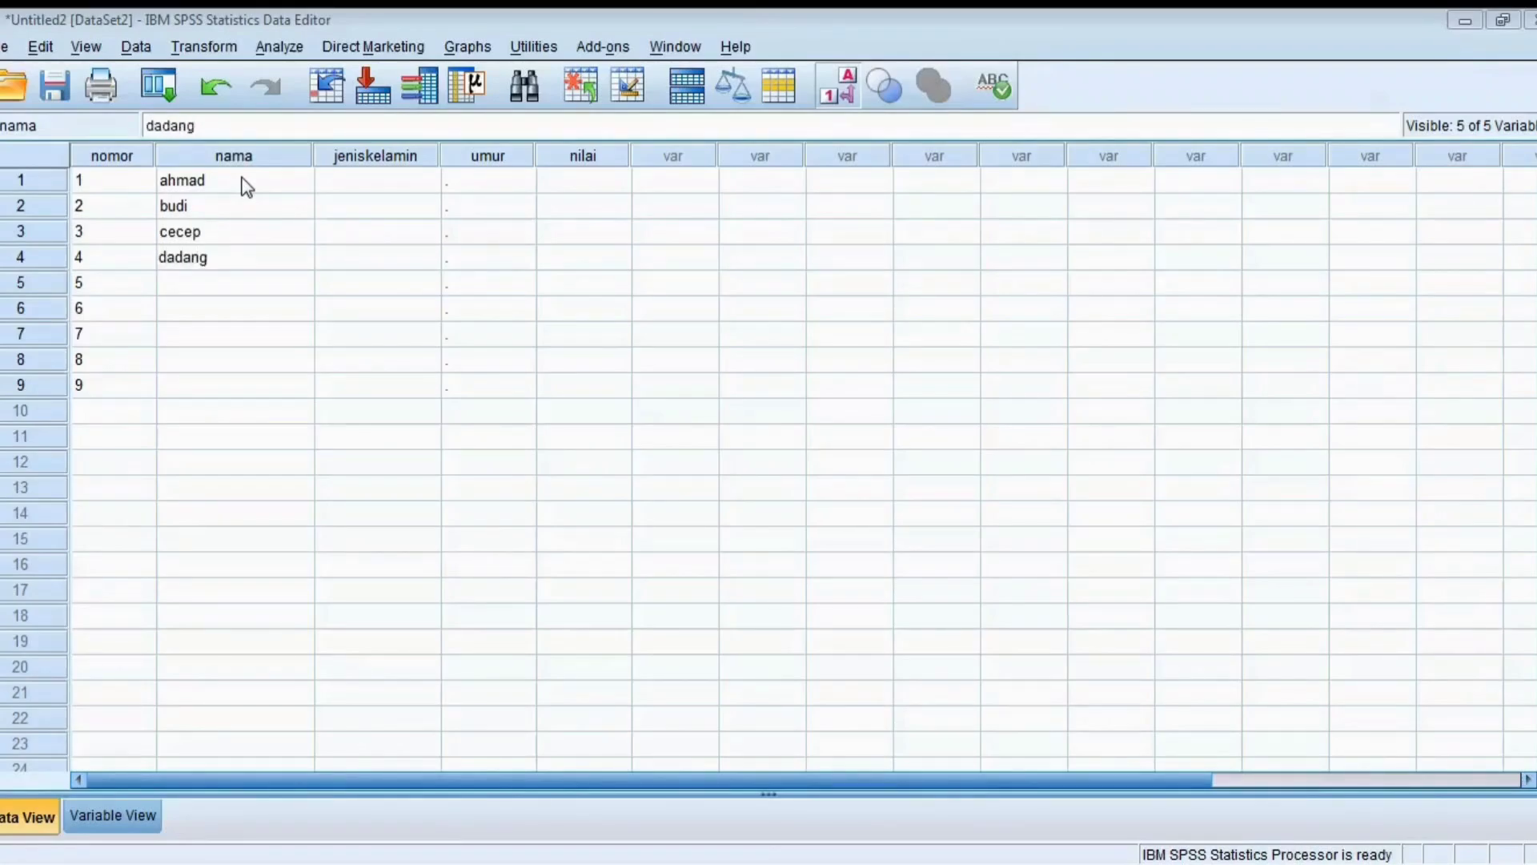
pyautogui.press('Return')
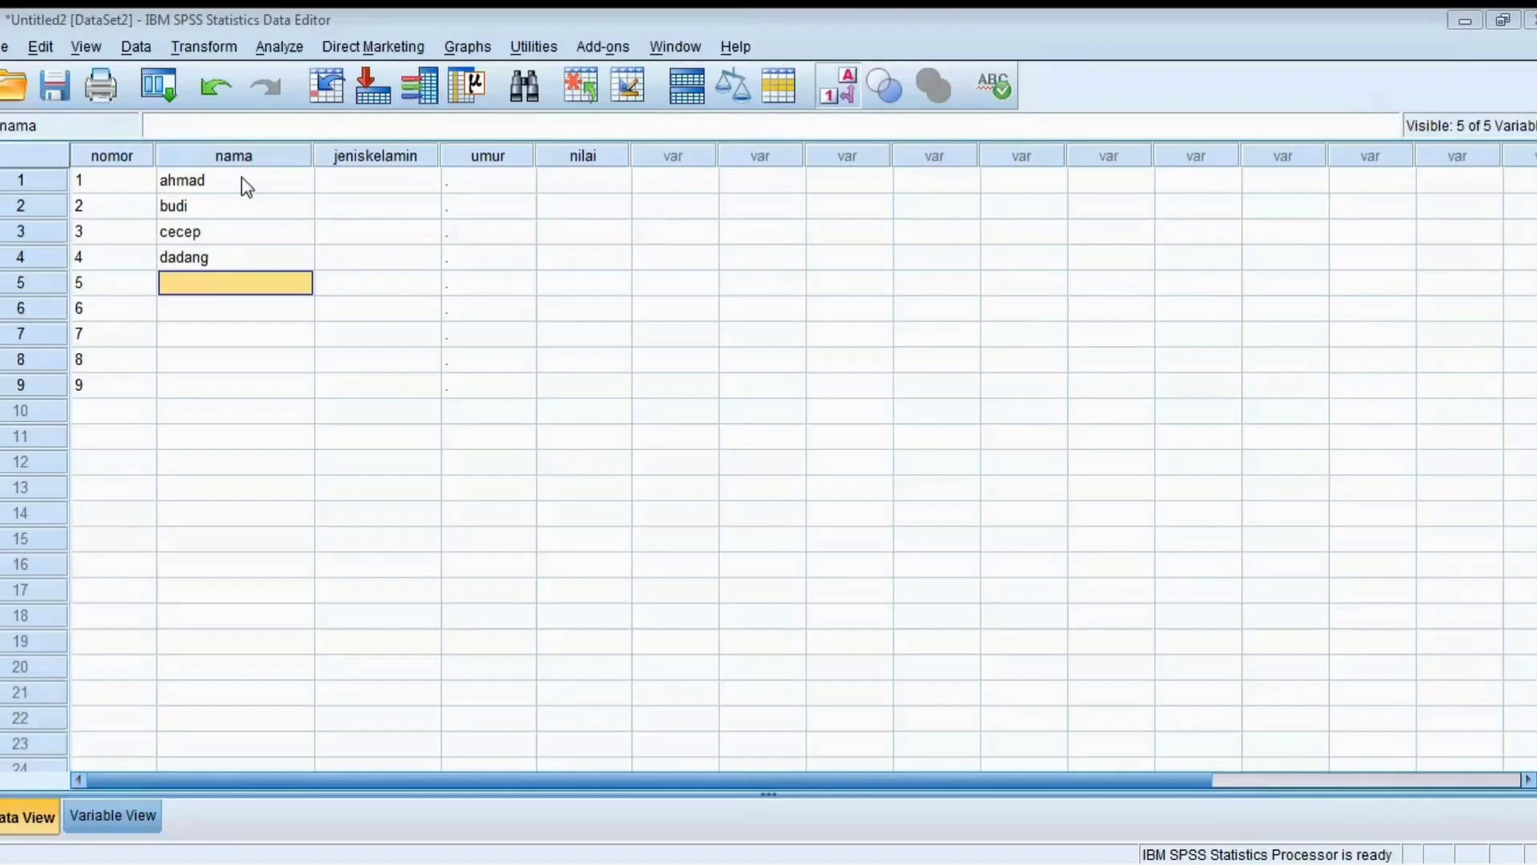
# Enter the remaining five respondents' names in rows 5 to 9 of the nama column
pyautogui.write('ely')
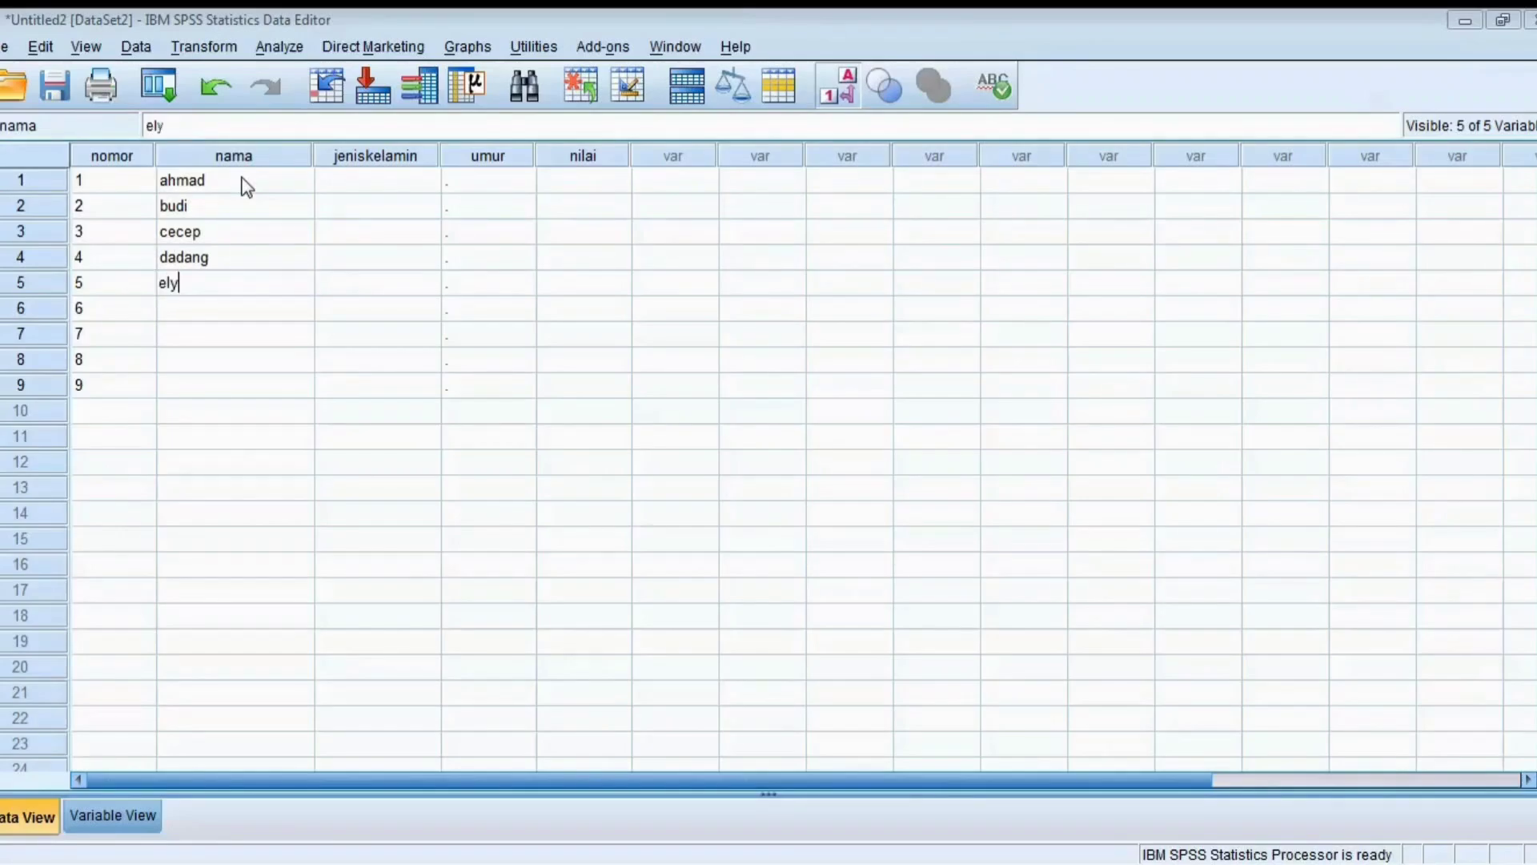
pyautogui.press('Return')
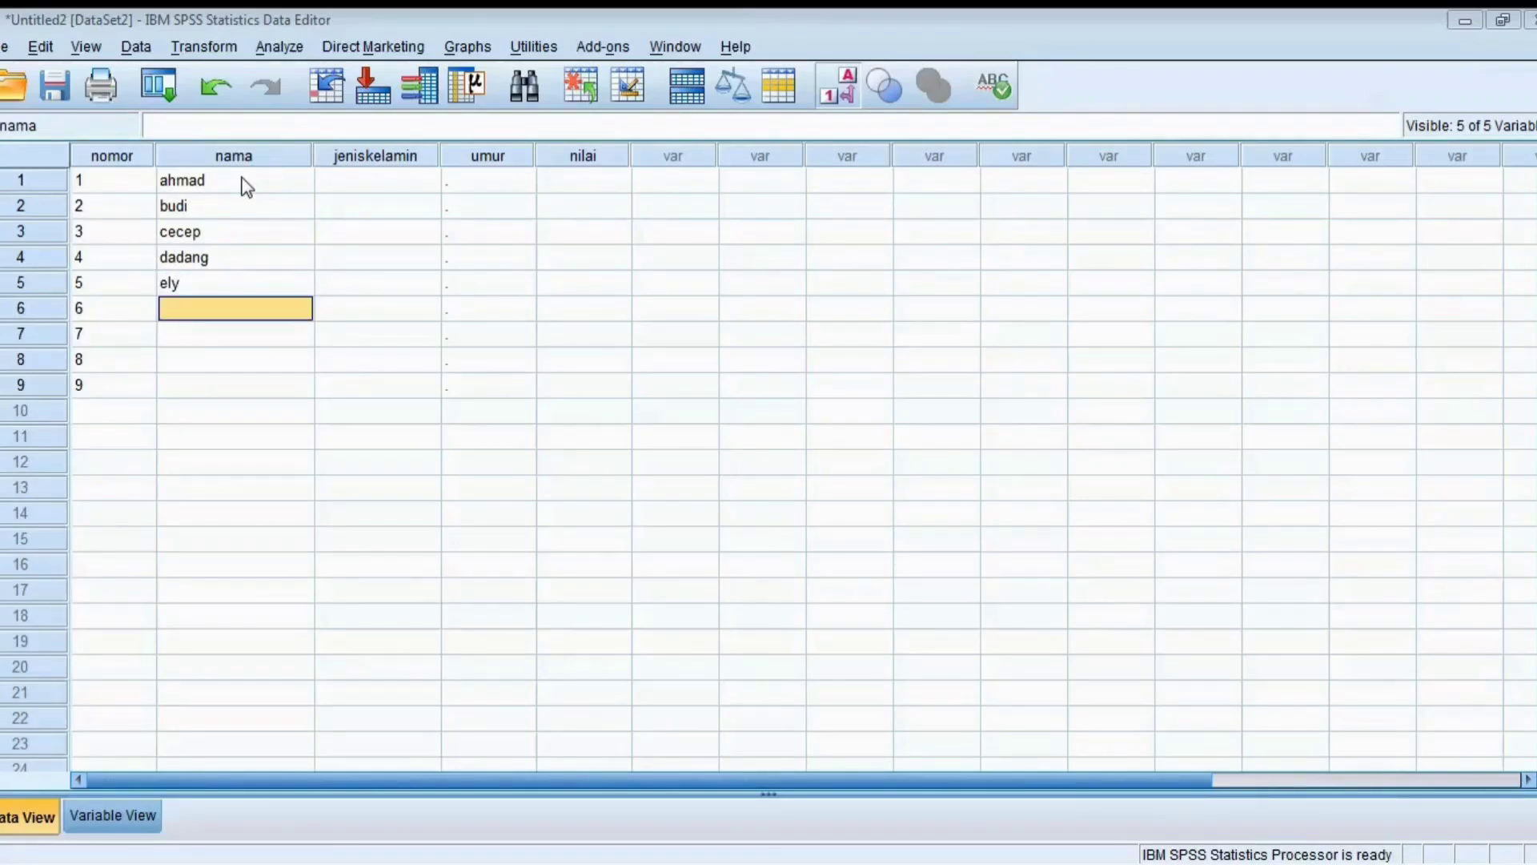
pyautogui.write('farah')
pyautogui.press('Return')
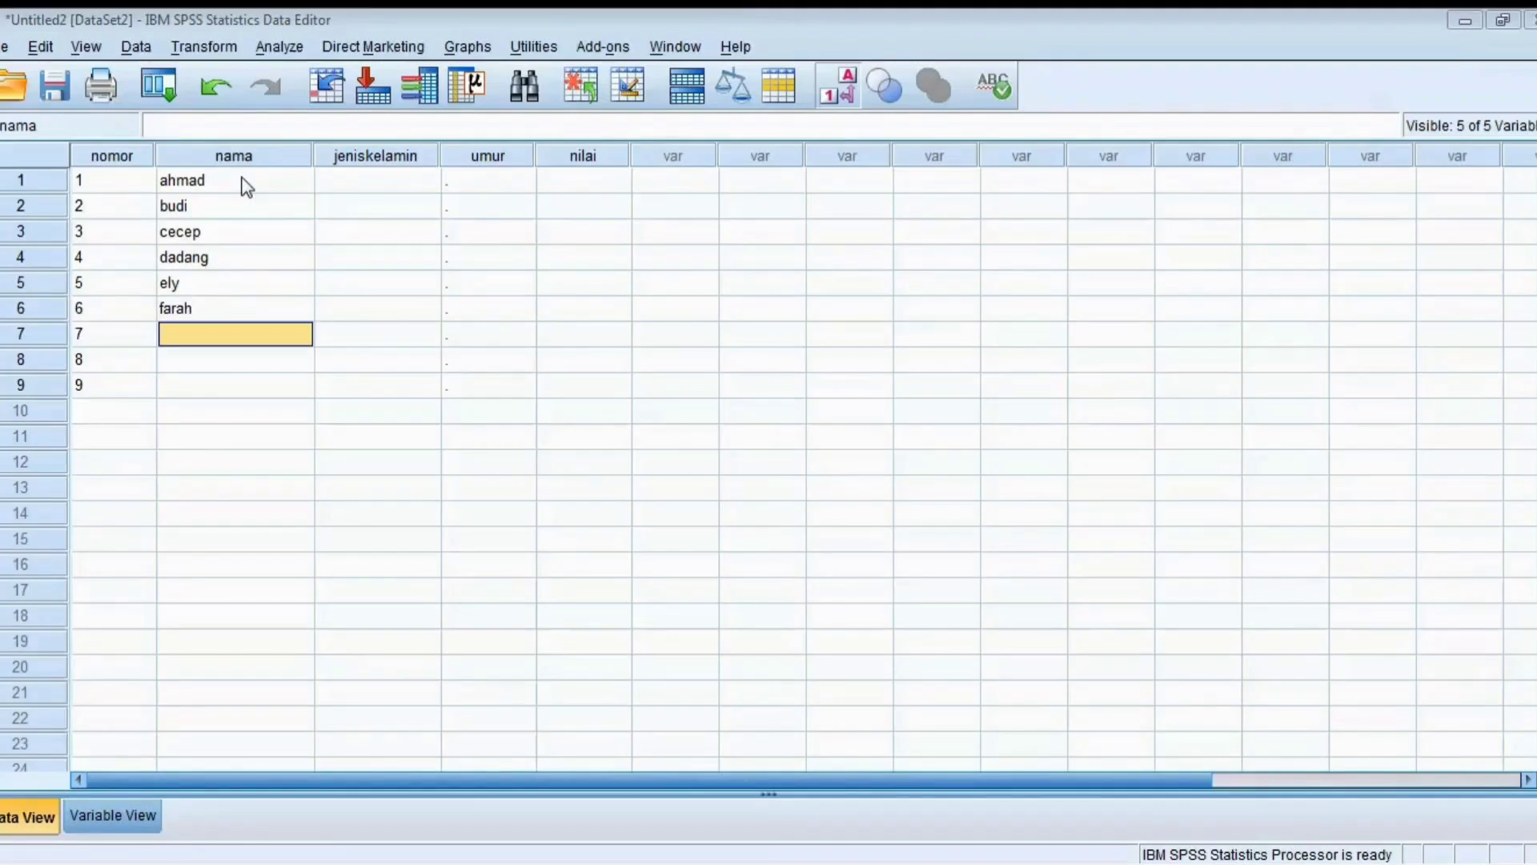
pyautogui.write('gita')
pyautogui.press('Return')
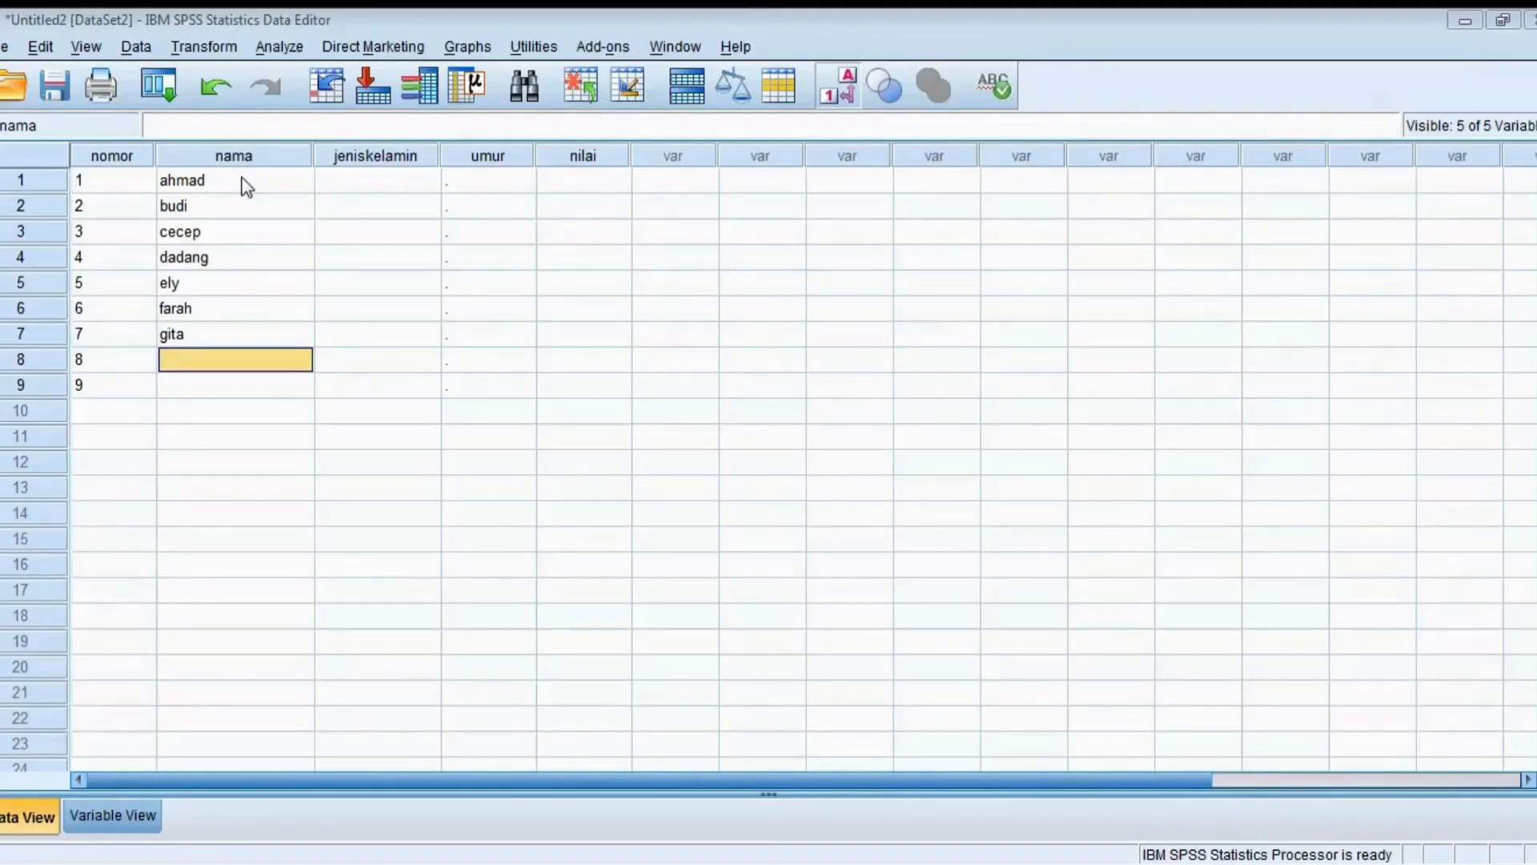
pyautogui.write('hendi')
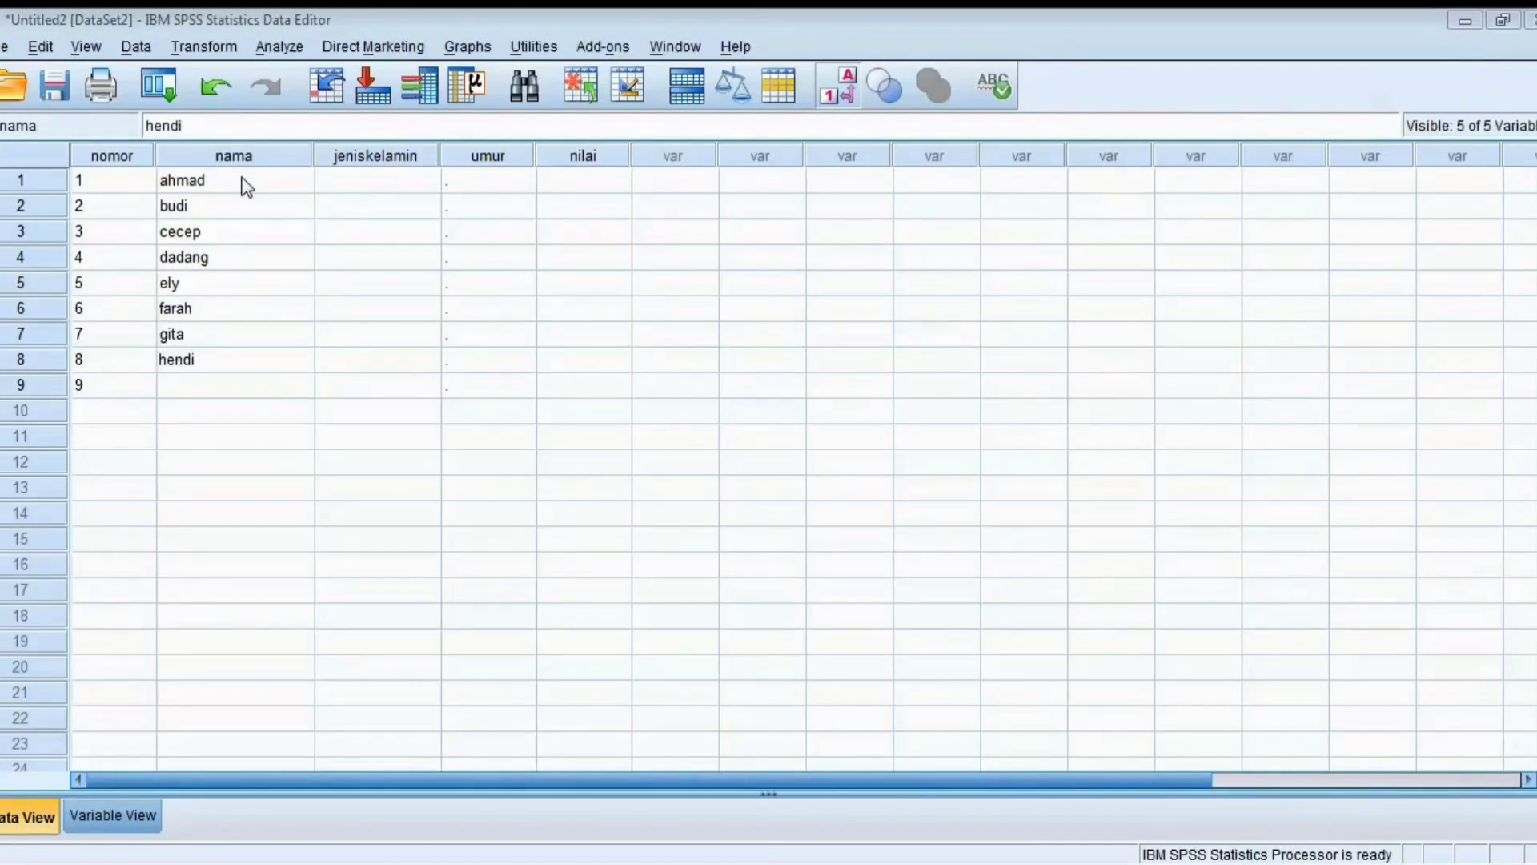
pyautogui.press('Return')
pyautogui.write('indah')
# Enter gender code 1 (laki-laki) in rows 1 to 4 of the jeniskelamin column
pyautogui.click(364, 192)
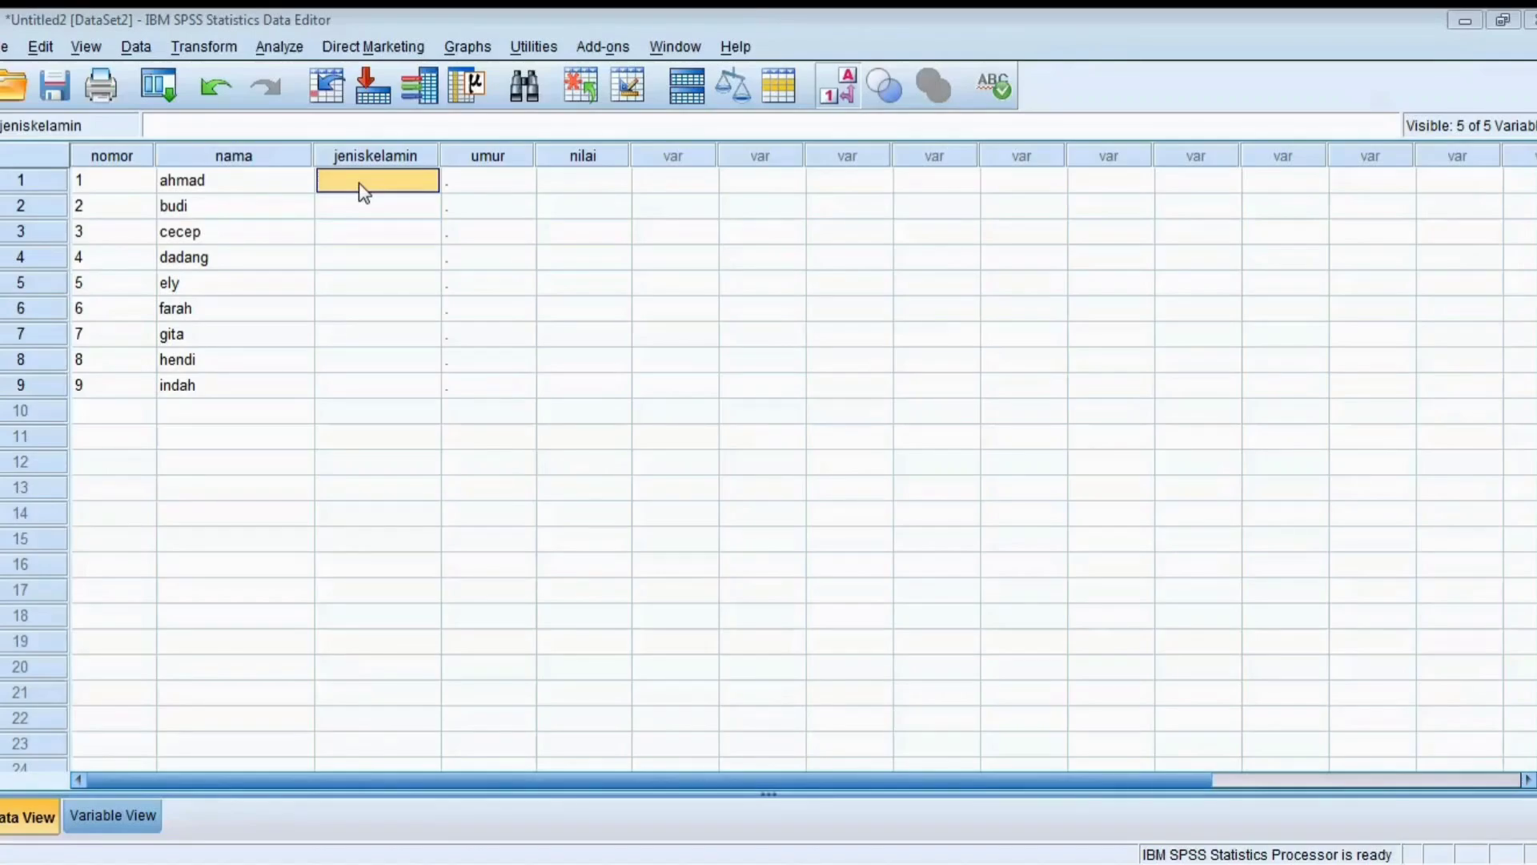
pyautogui.write('laki-laki')
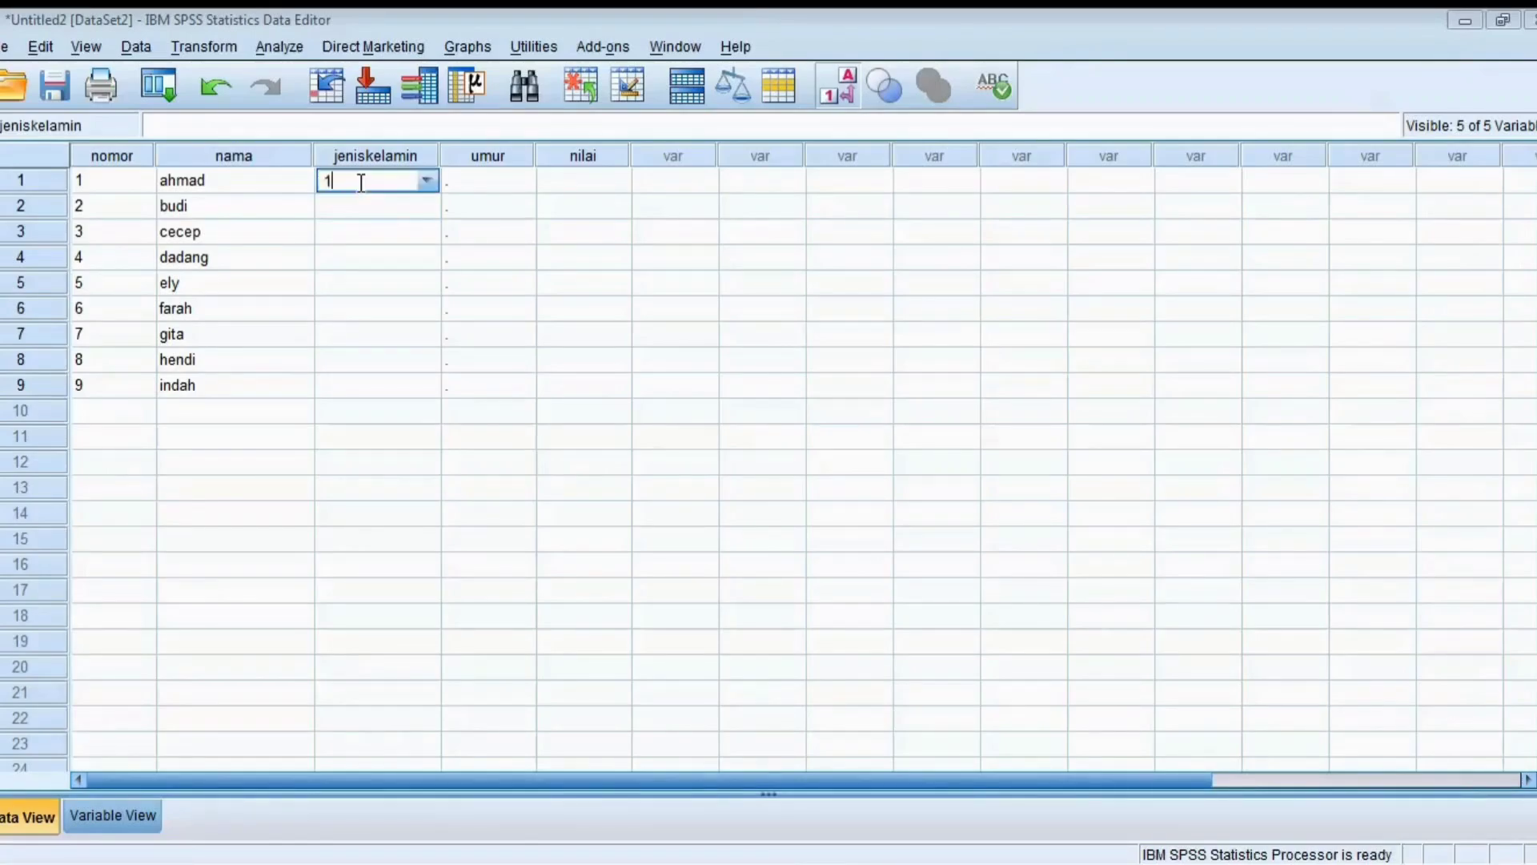
pyautogui.press('Return')
pyautogui.write('11')
pyautogui.press('Return')
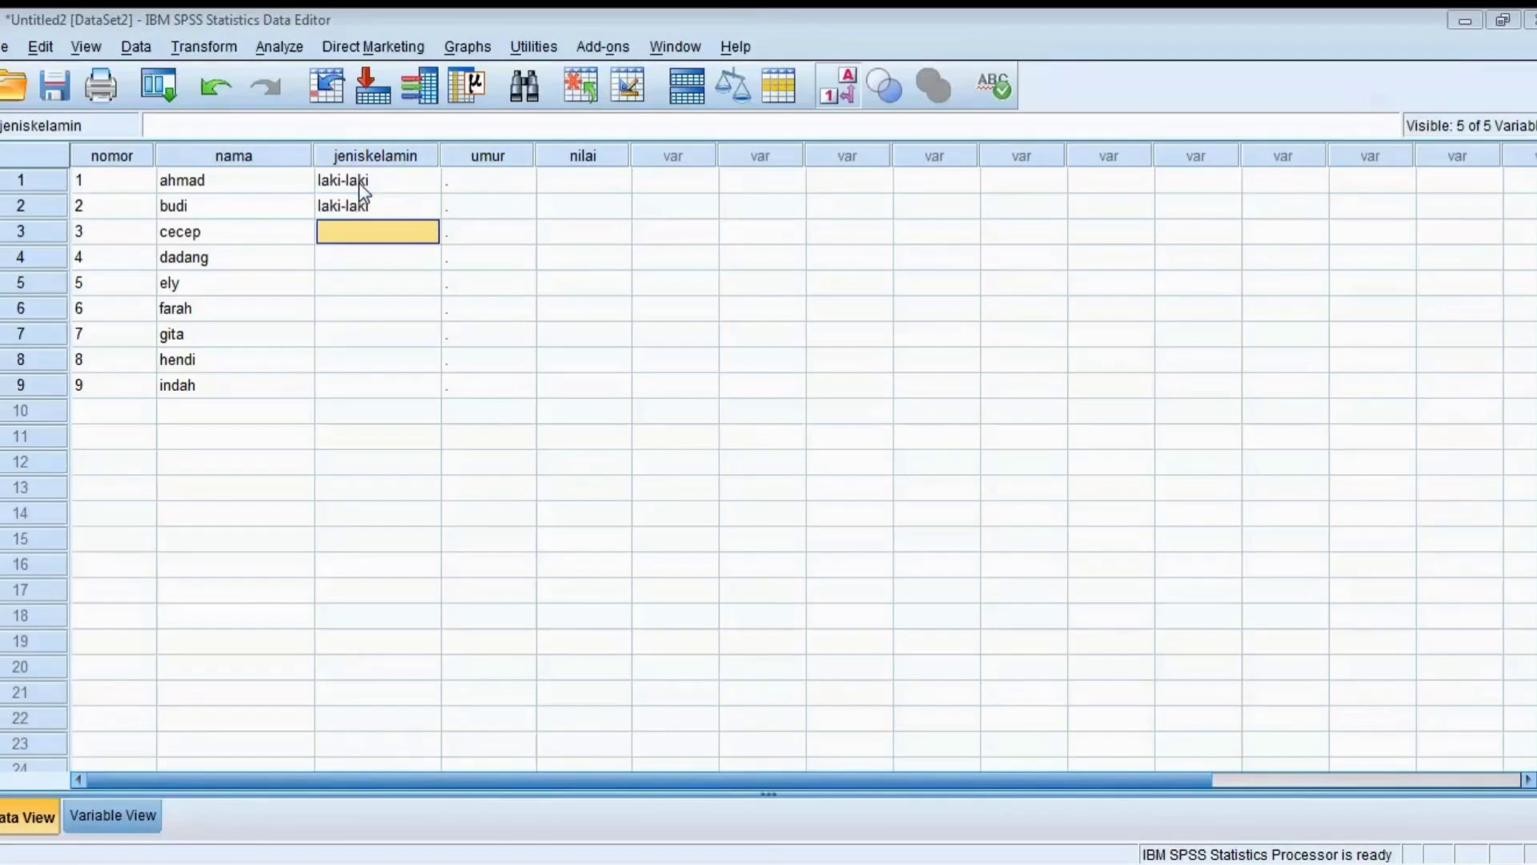
pyautogui.write('1')
pyautogui.press('Return')
pyautogui.write('1')
pyautogui.press('Return')
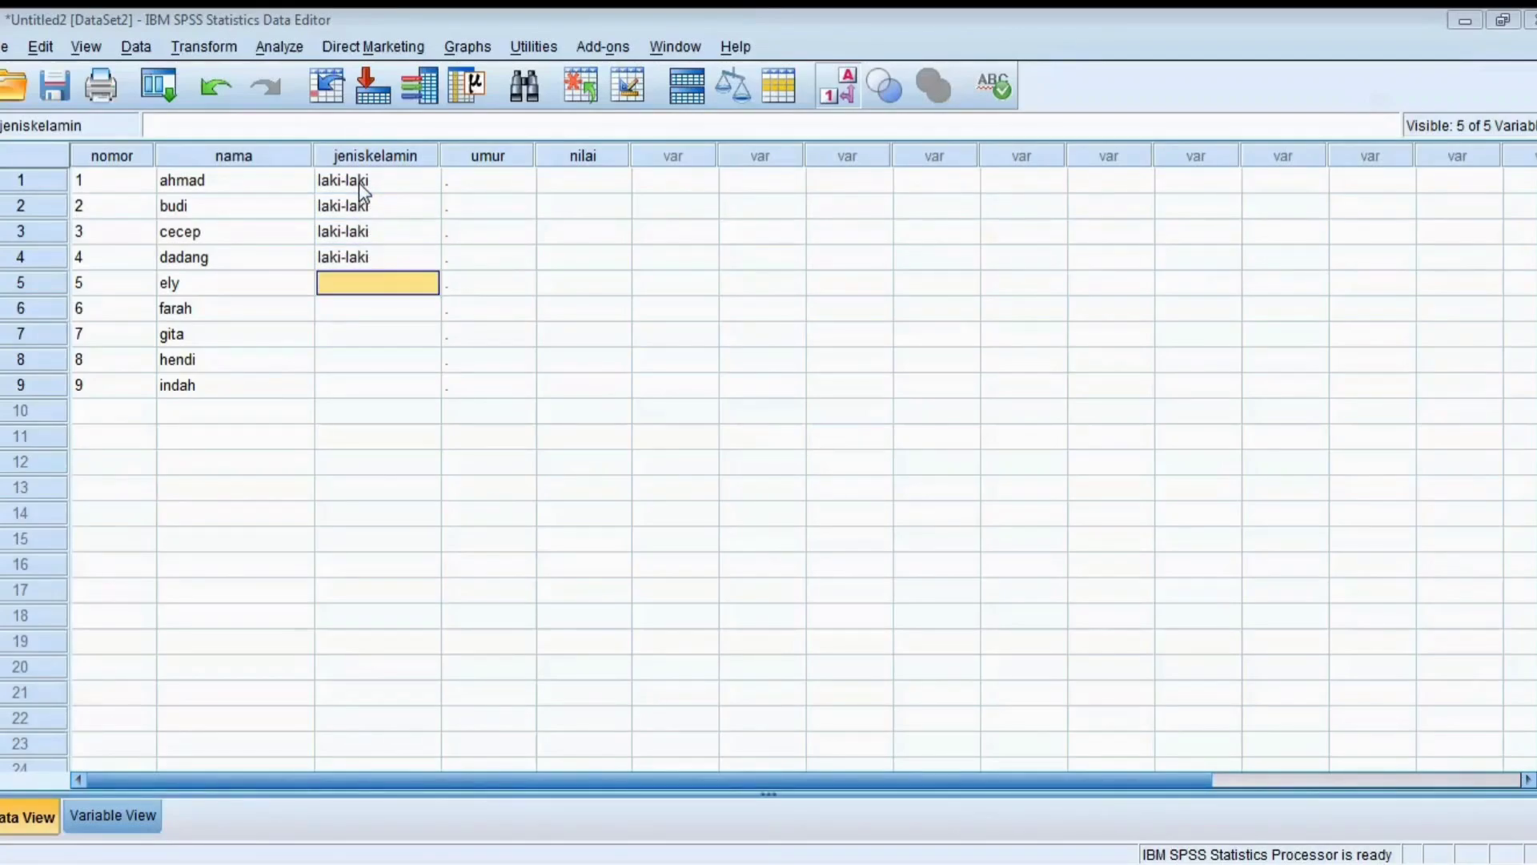
# Enter the gender codes 2, 2, 2, 1 and 2 in rows 5 to 9 of the jeniskelamin column
pyautogui.write('2')
pyautogui.press('Return')
pyautogui.write('2')
pyautogui.press('Return')
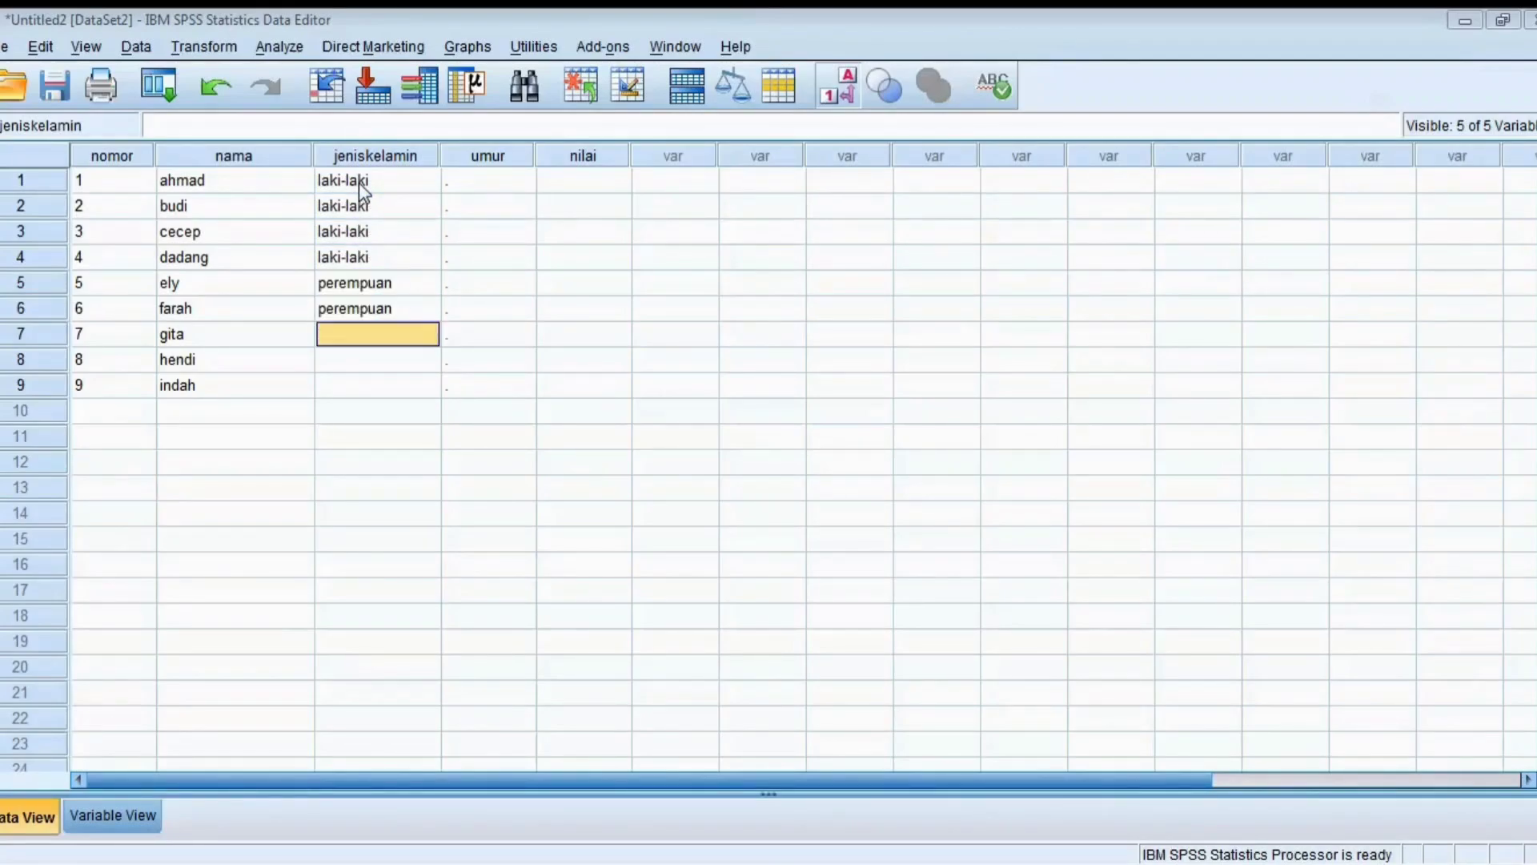
pyautogui.write('2')
pyautogui.press('Return')
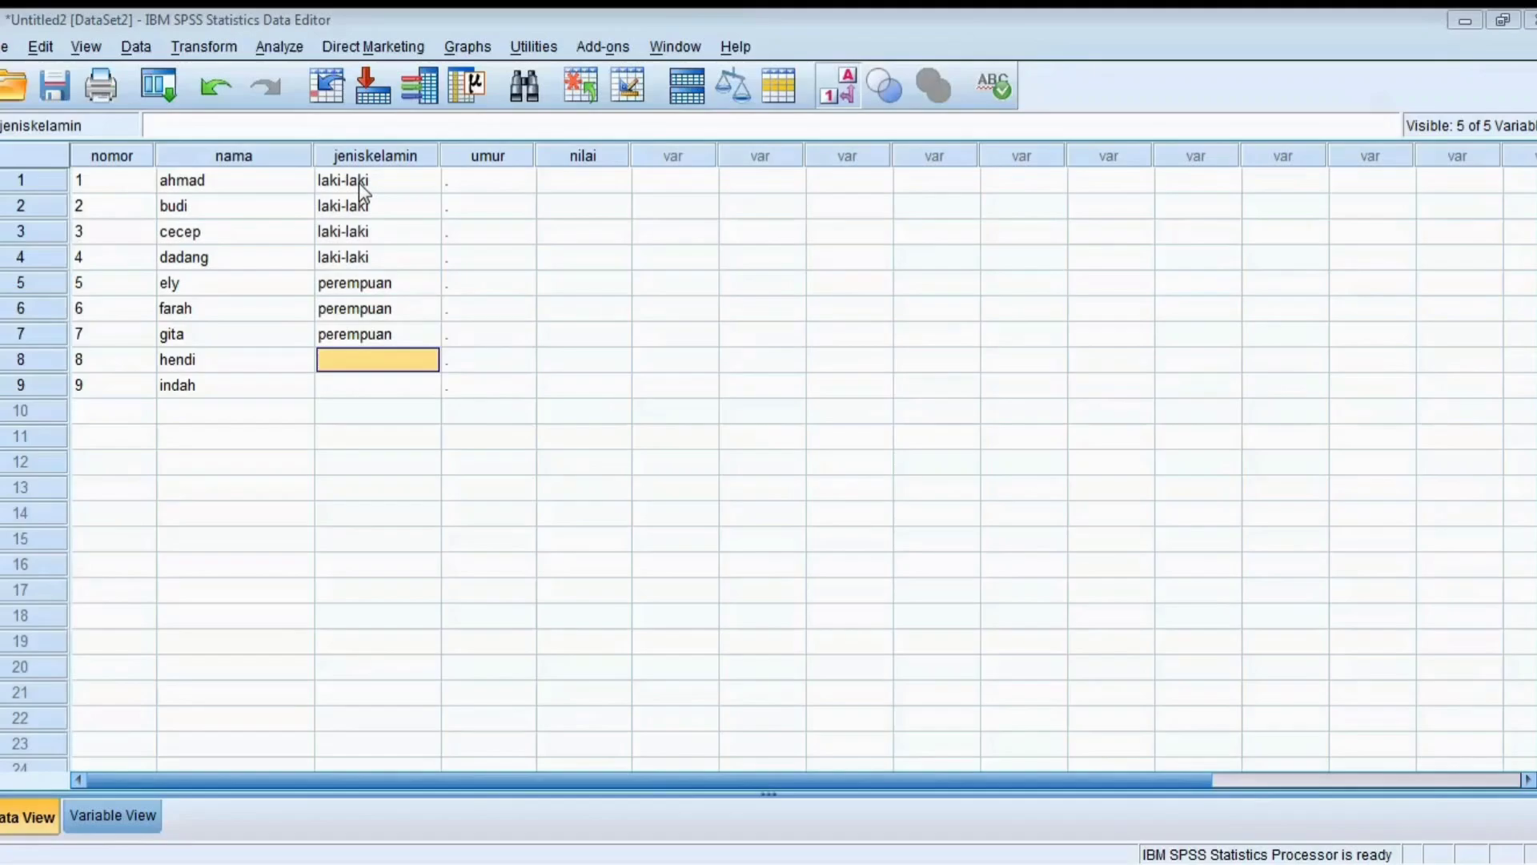
pyautogui.write('1')
pyautogui.press('Return')
pyautogui.write('2')
pyautogui.press('Return')
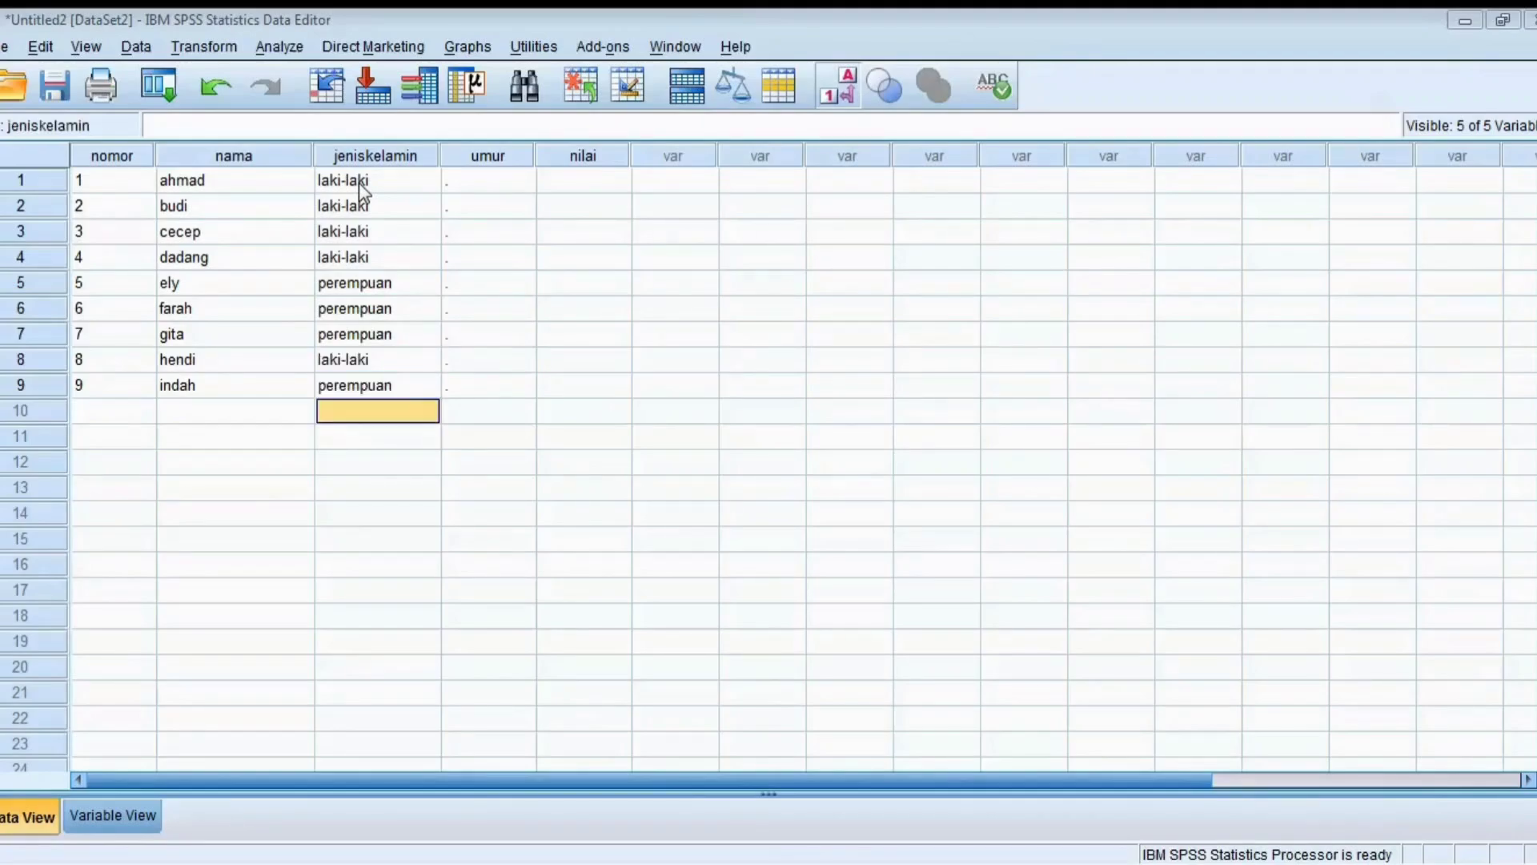
# Enter the ages 23, 22, 18 and 21 in rows 1 to 4 of the umur column
pyautogui.click(473, 184)
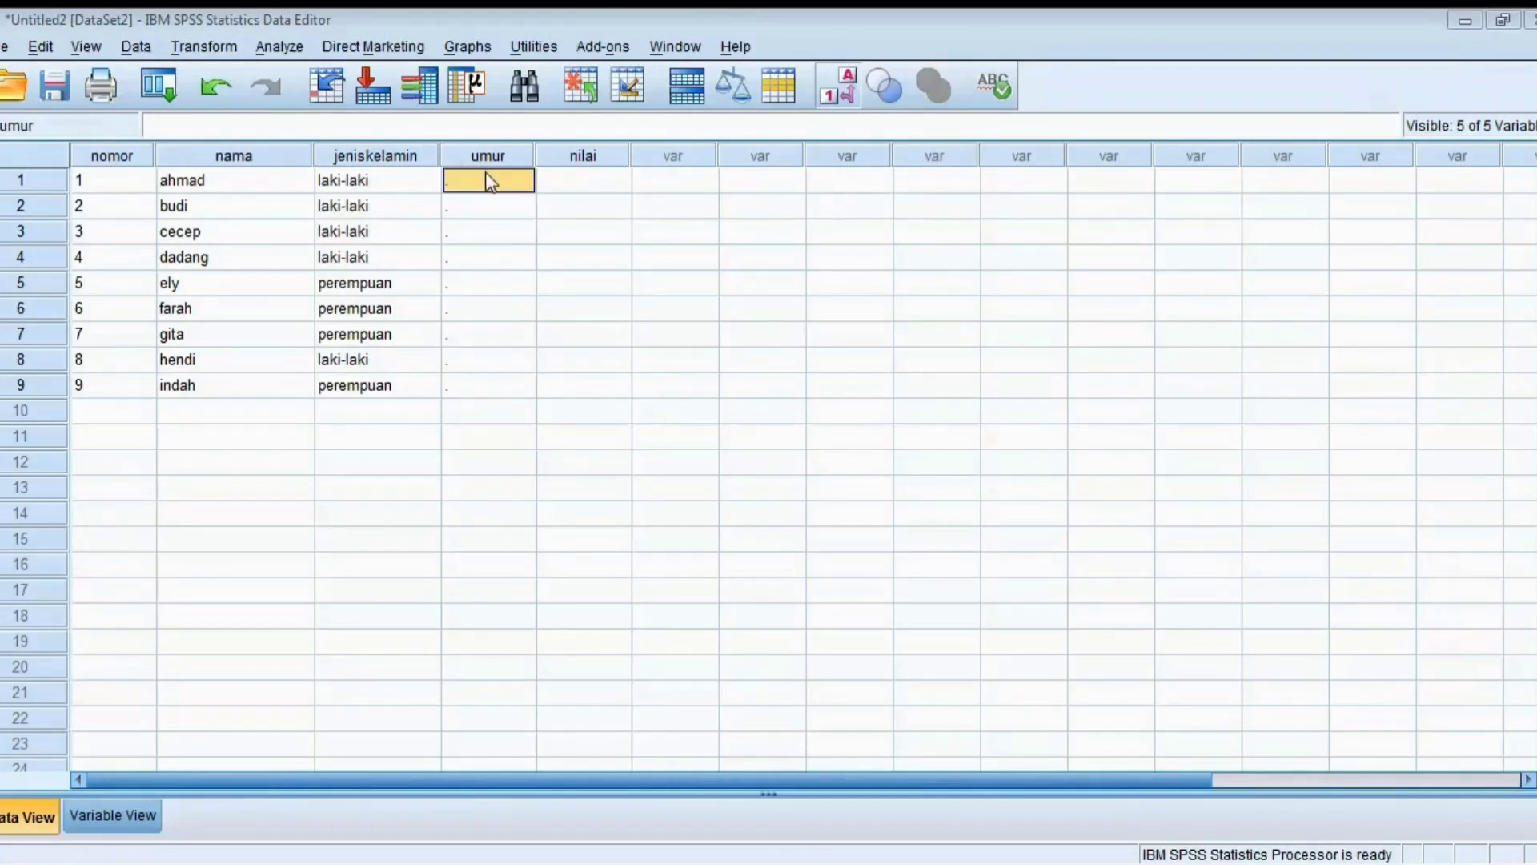
pyautogui.write('23')
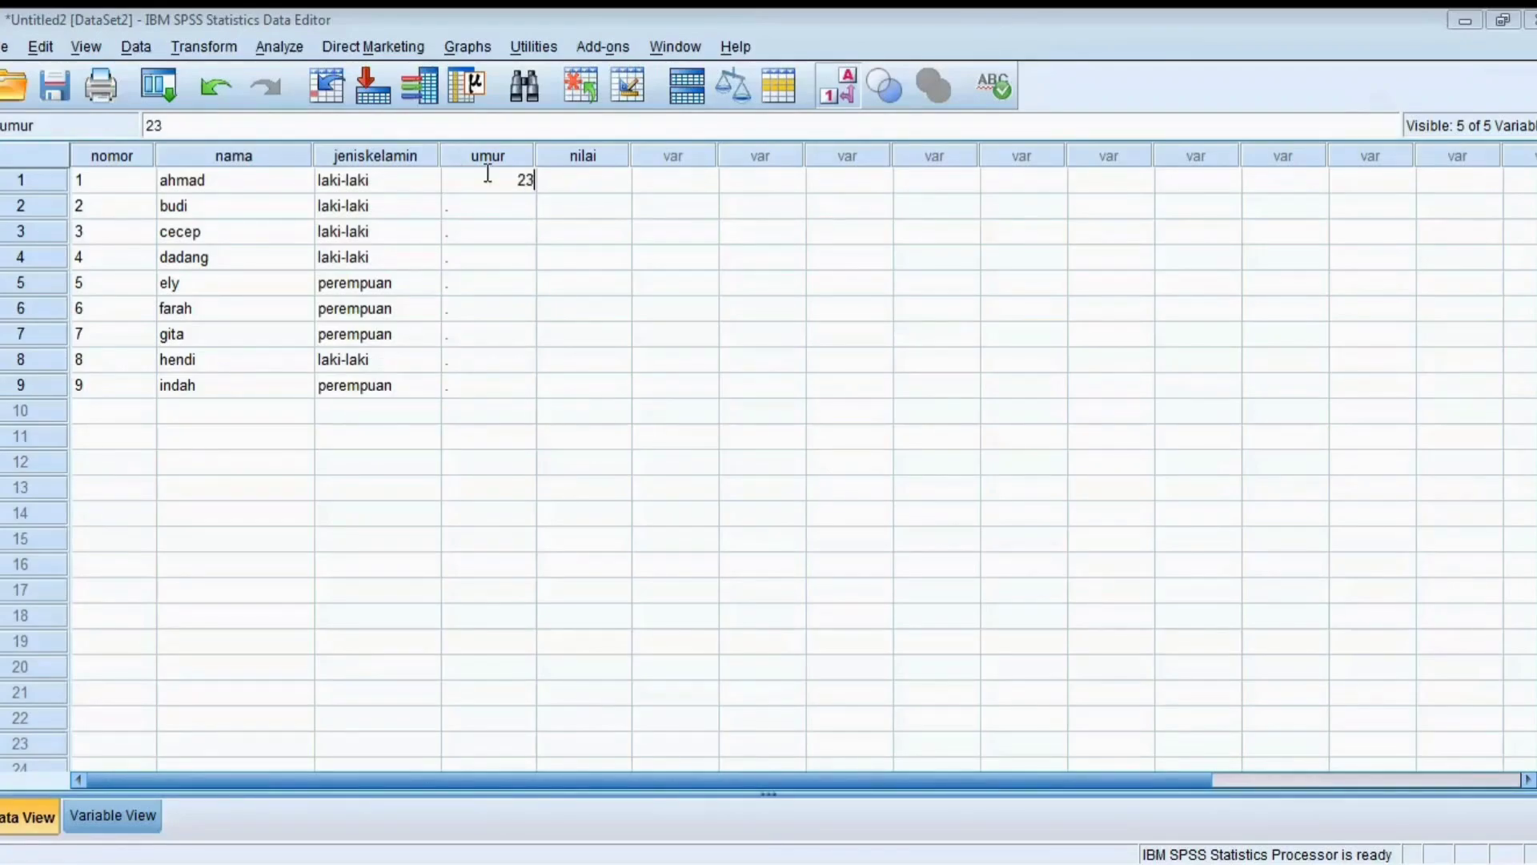
pyautogui.press('Return')
pyautogui.write('22')
pyautogui.press('Return')
pyautogui.write('18')
pyautogui.press('Return')
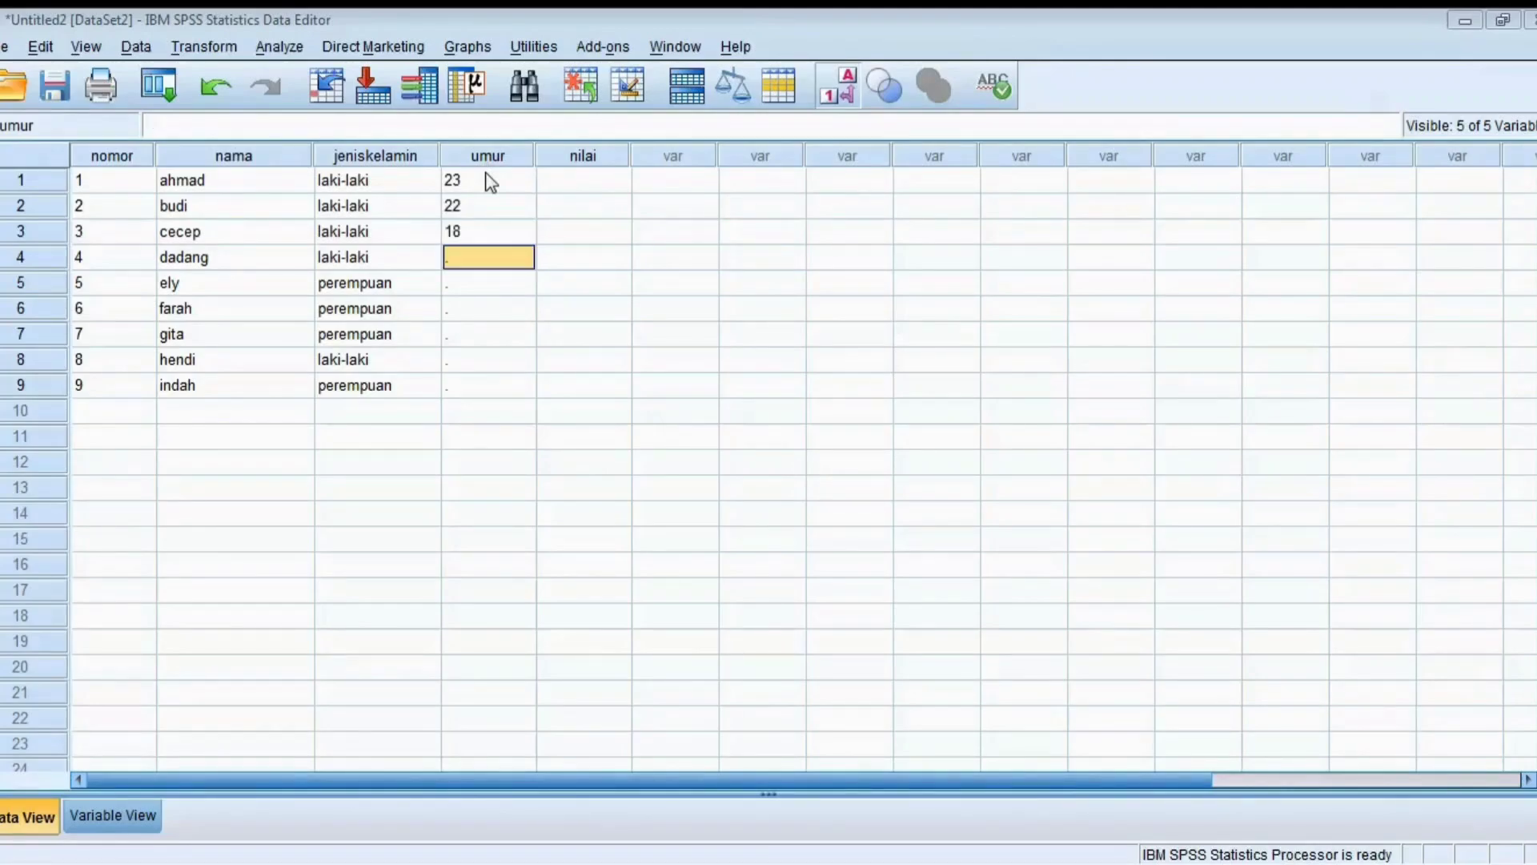
pyautogui.write('21')
pyautogui.press('Return')
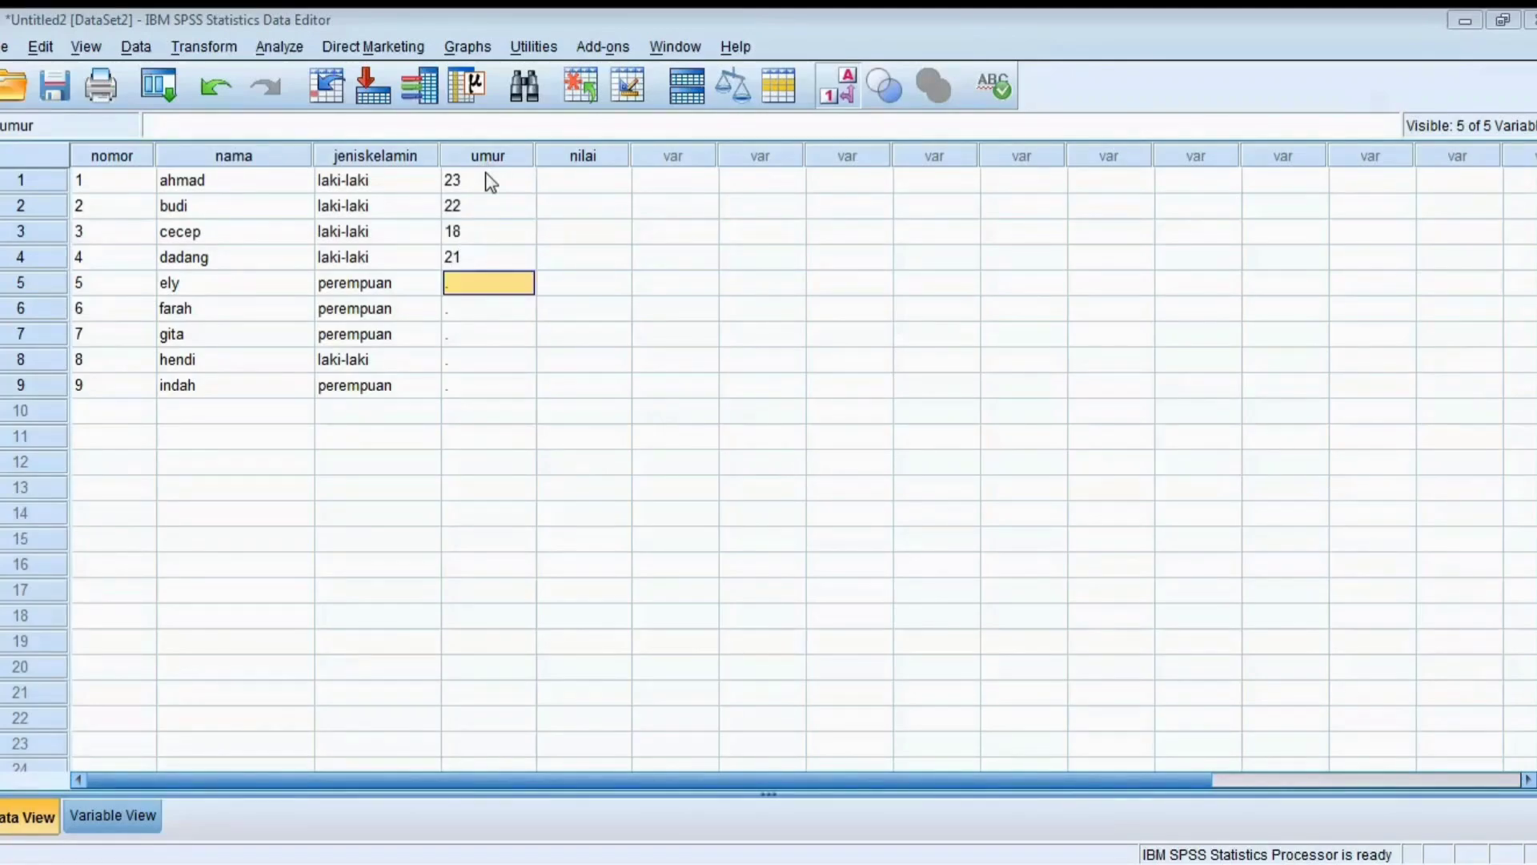
# Enter the ages 23, 17, 16, 19 and 25 in rows 5 to 9 of the umur column
pyautogui.write('23')
pyautogui.press('Return')
pyautogui.write('17')
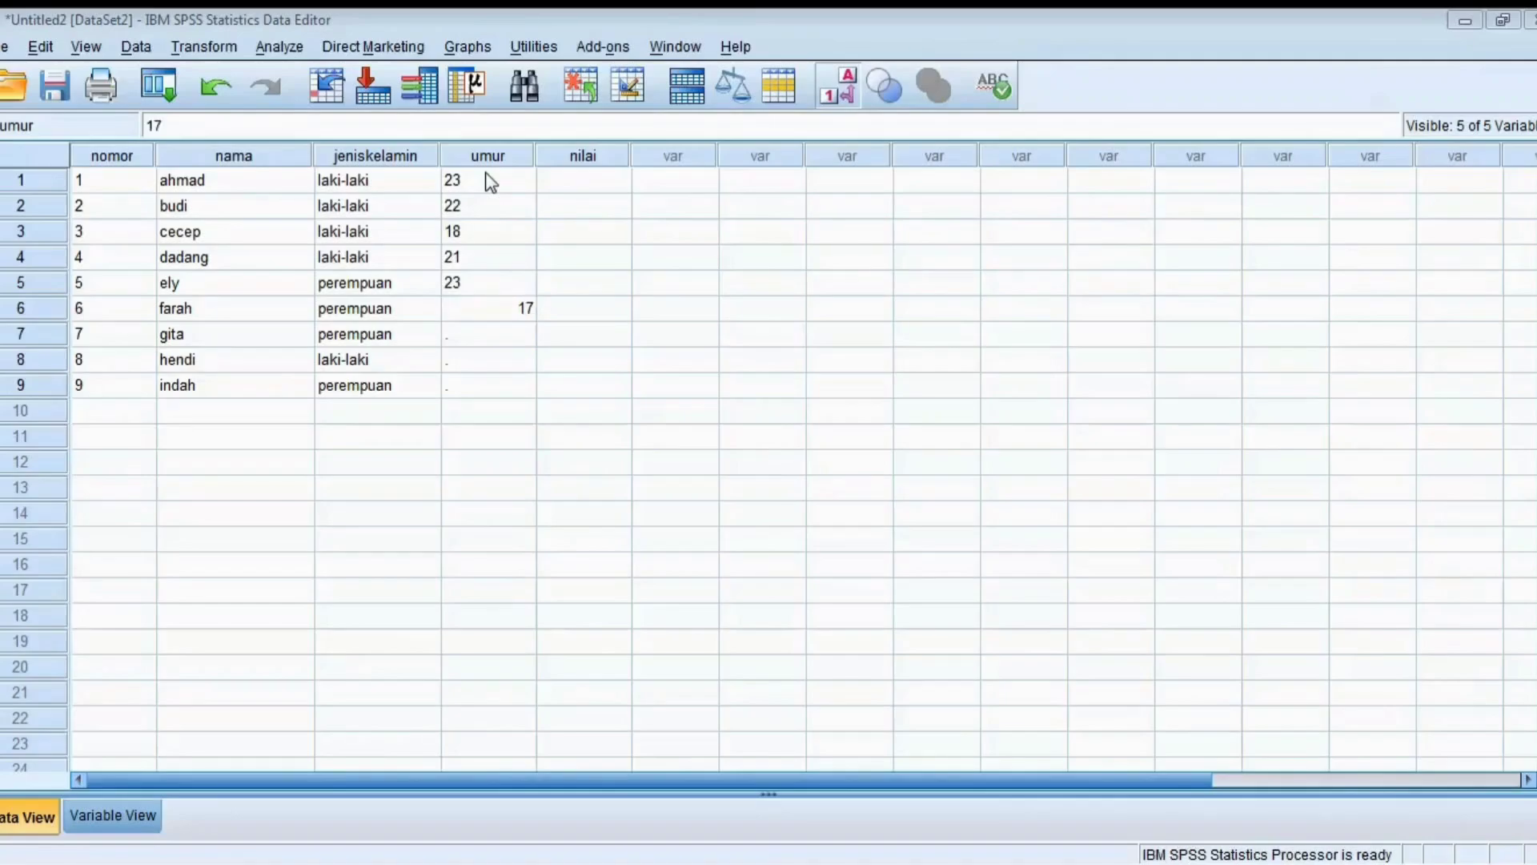
pyautogui.press('Return')
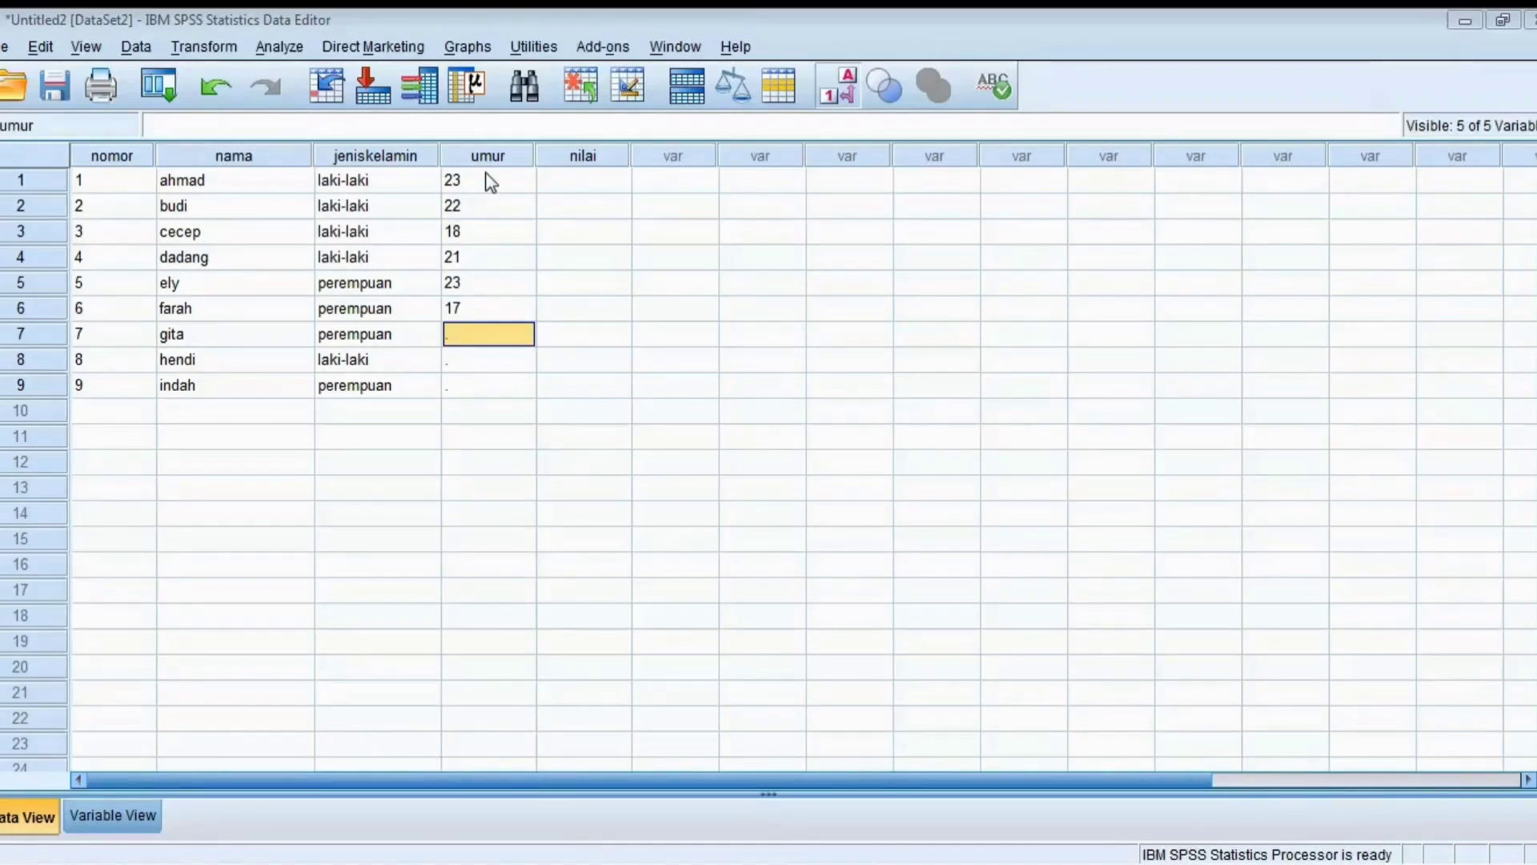
pyautogui.write('16')
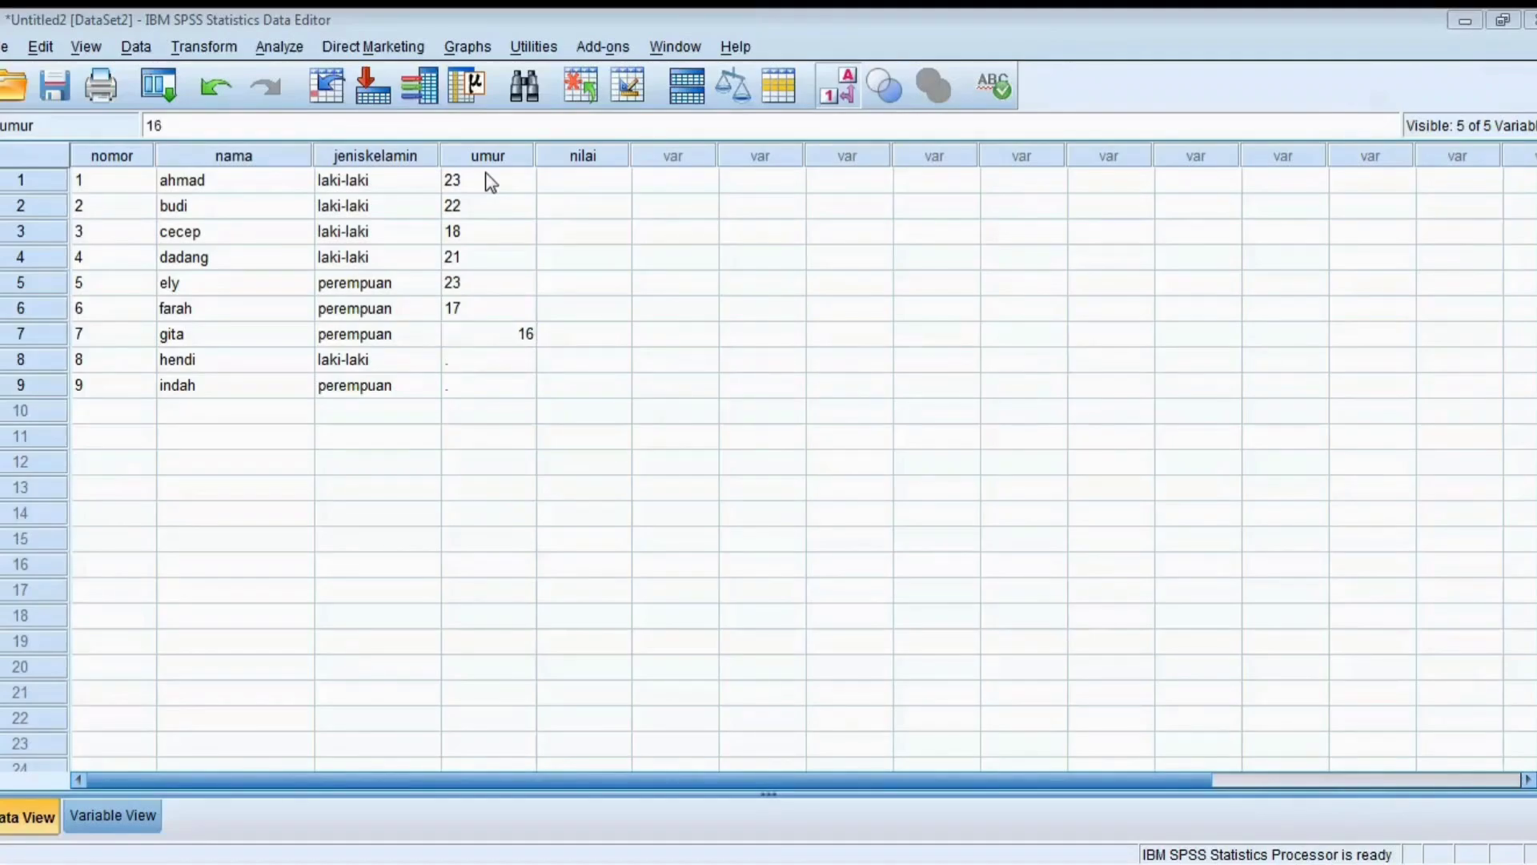
pyautogui.press('Return')
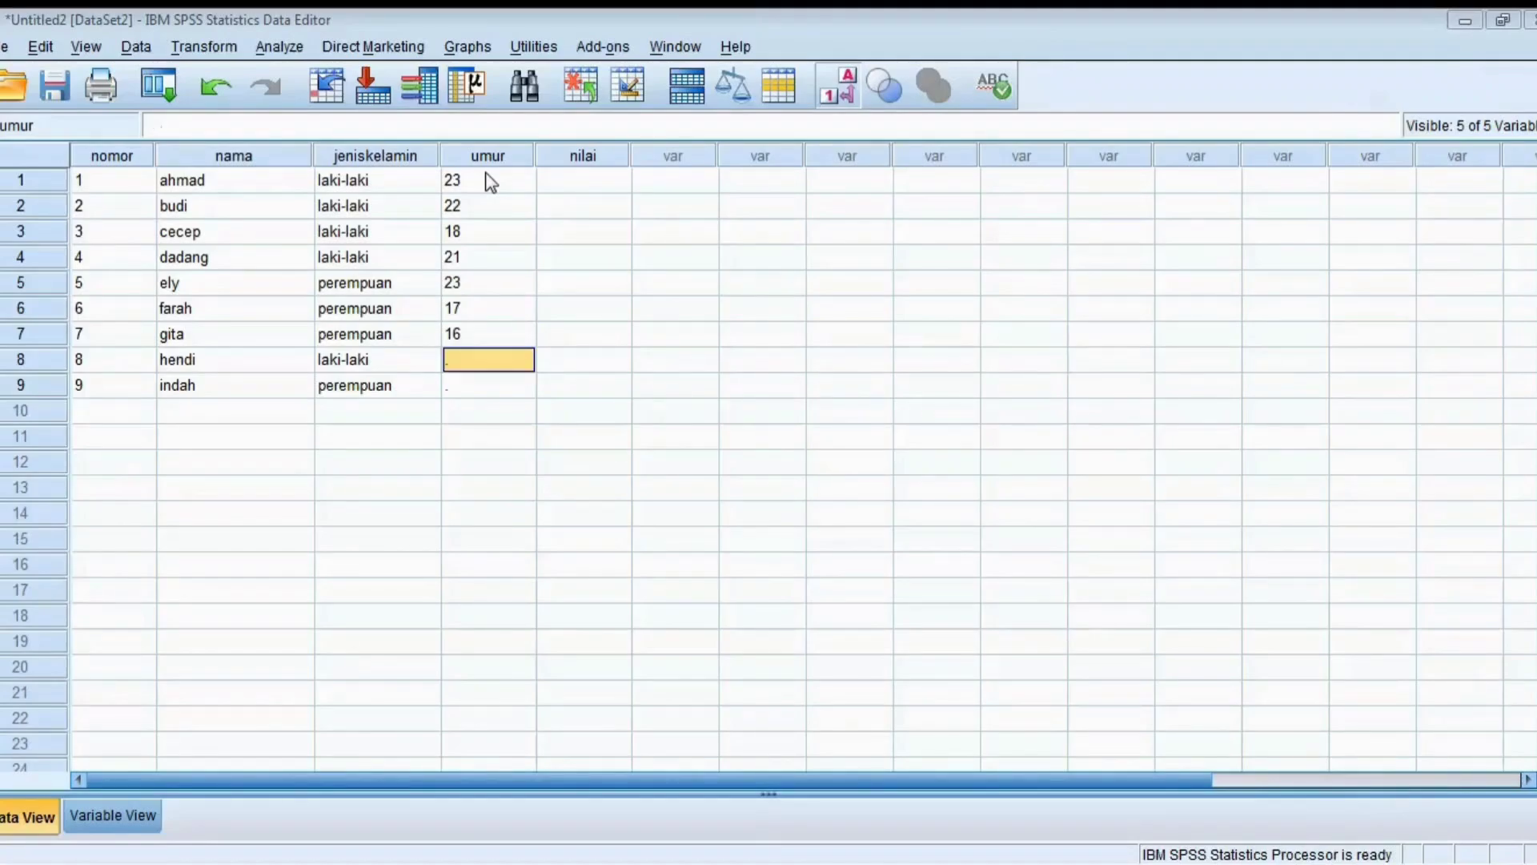
pyautogui.write('19')
pyautogui.press('Return')
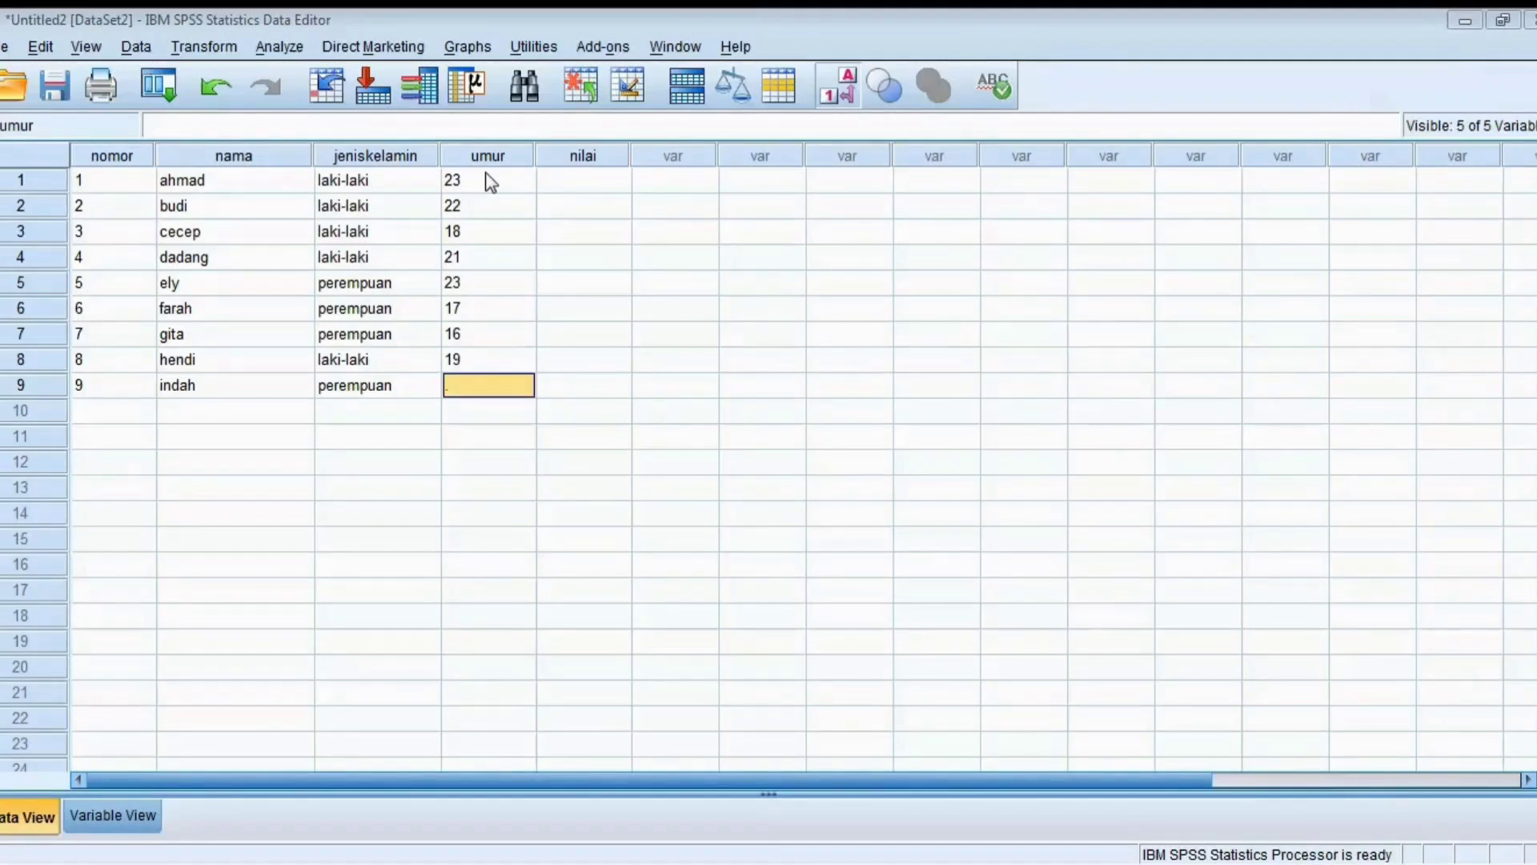
pyautogui.write('25')
pyautogui.press('Return')
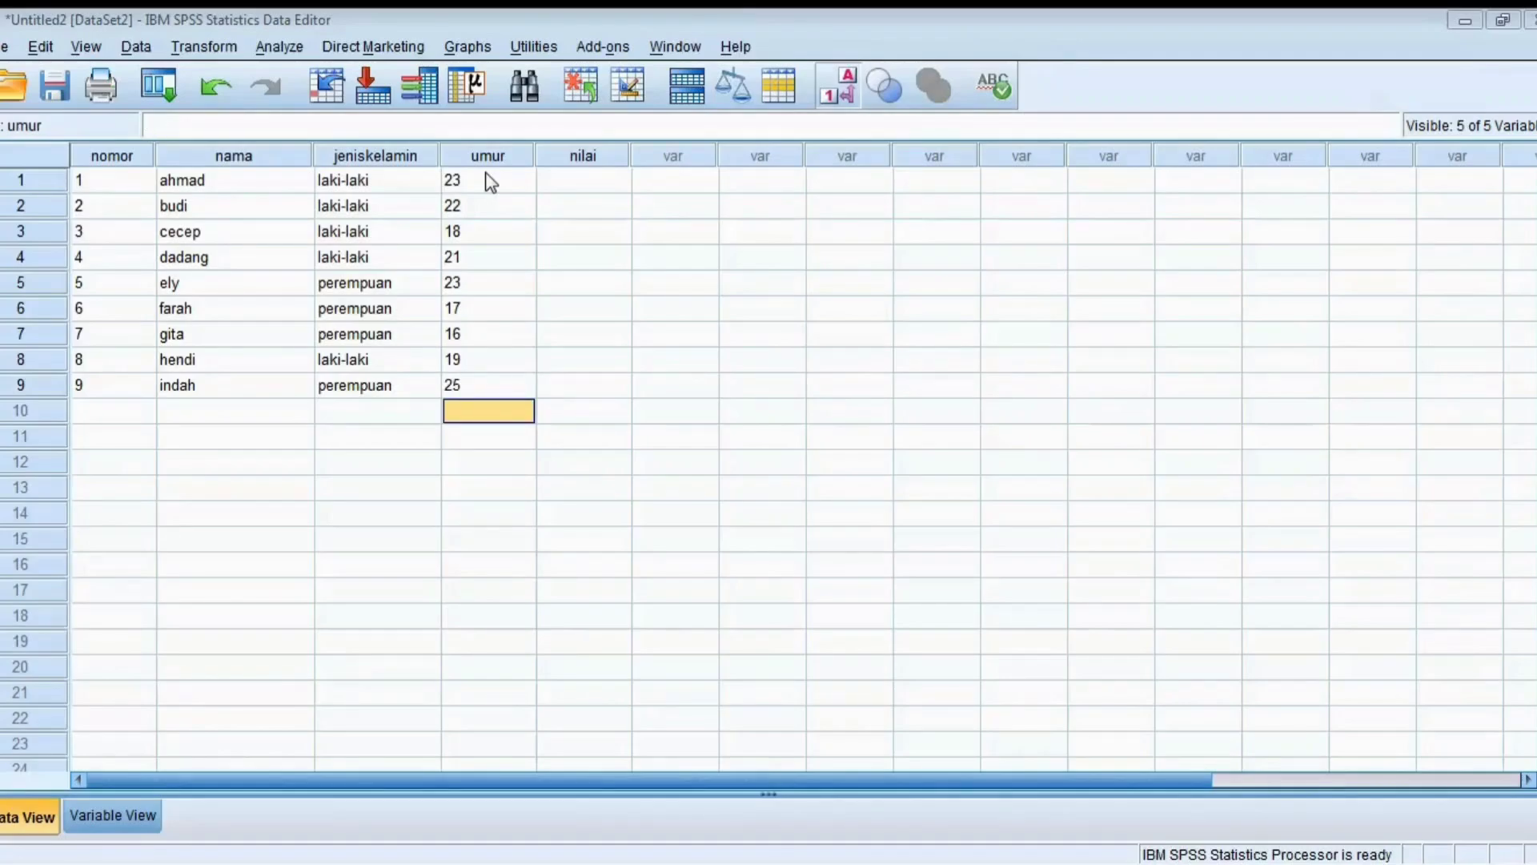
# Enter grade codes for nilai baik, nilai sedang, nilai buruk and nilai buruk in rows 1 to 4 of the nilai column
pyautogui.click(580, 181)
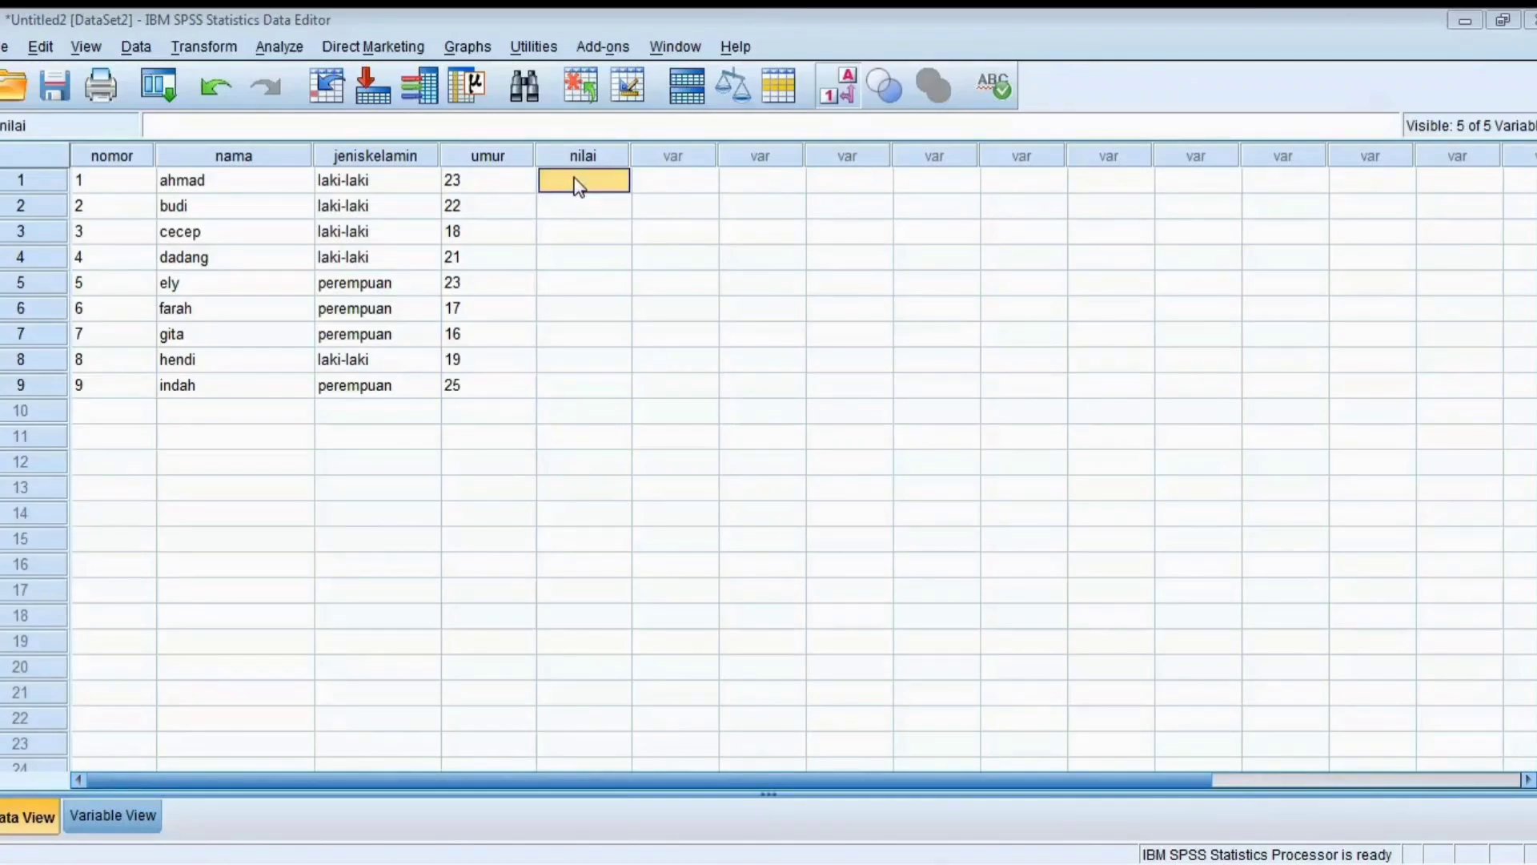
pyautogui.write('1')
pyautogui.press('Return')
pyautogui.write('2')
pyautogui.press('Return')
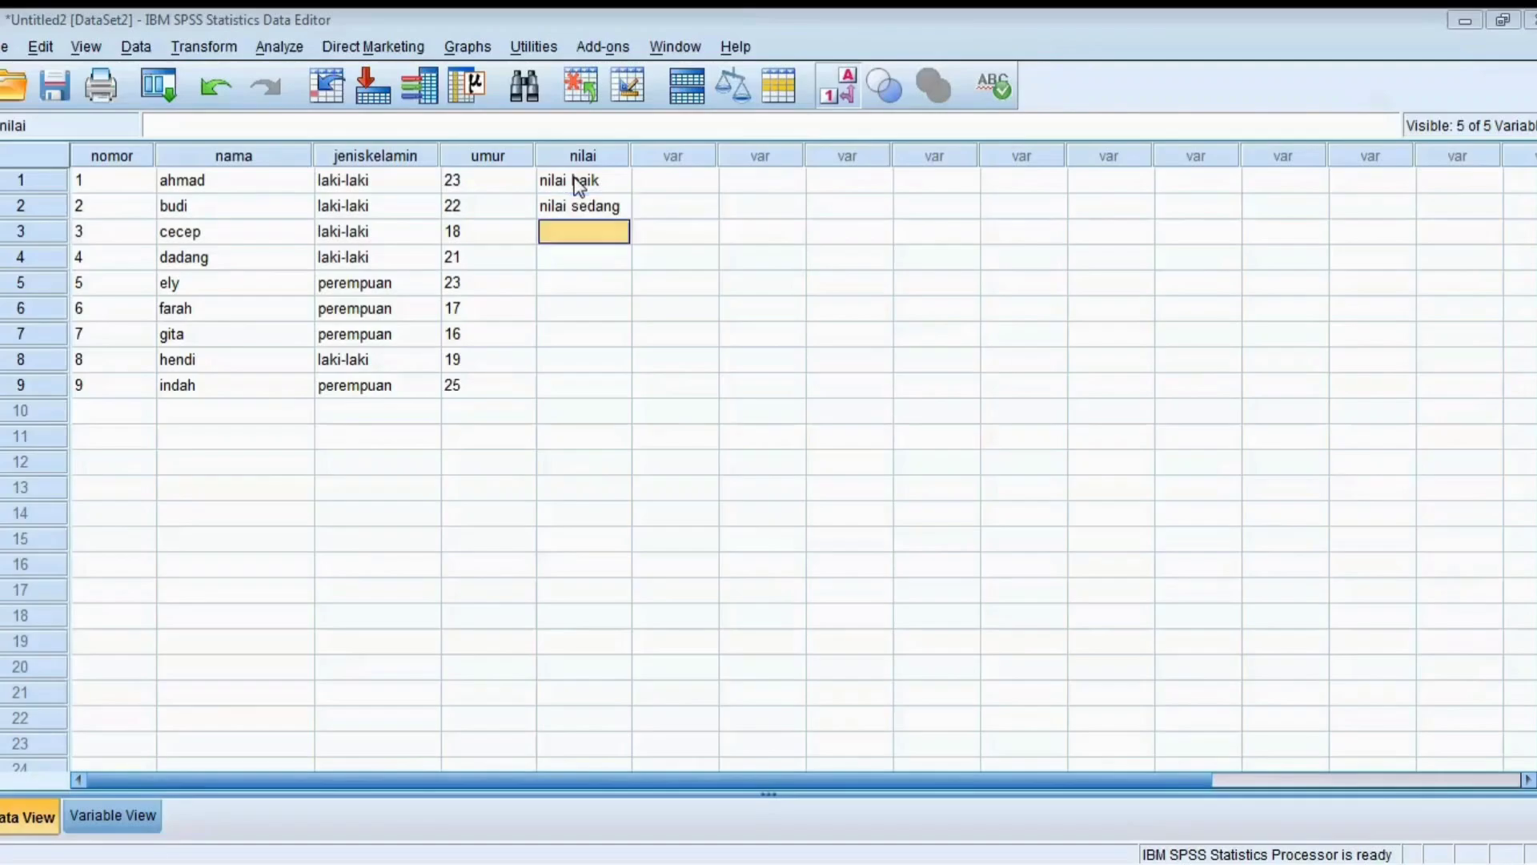
pyautogui.write('3')
pyautogui.press('Return')
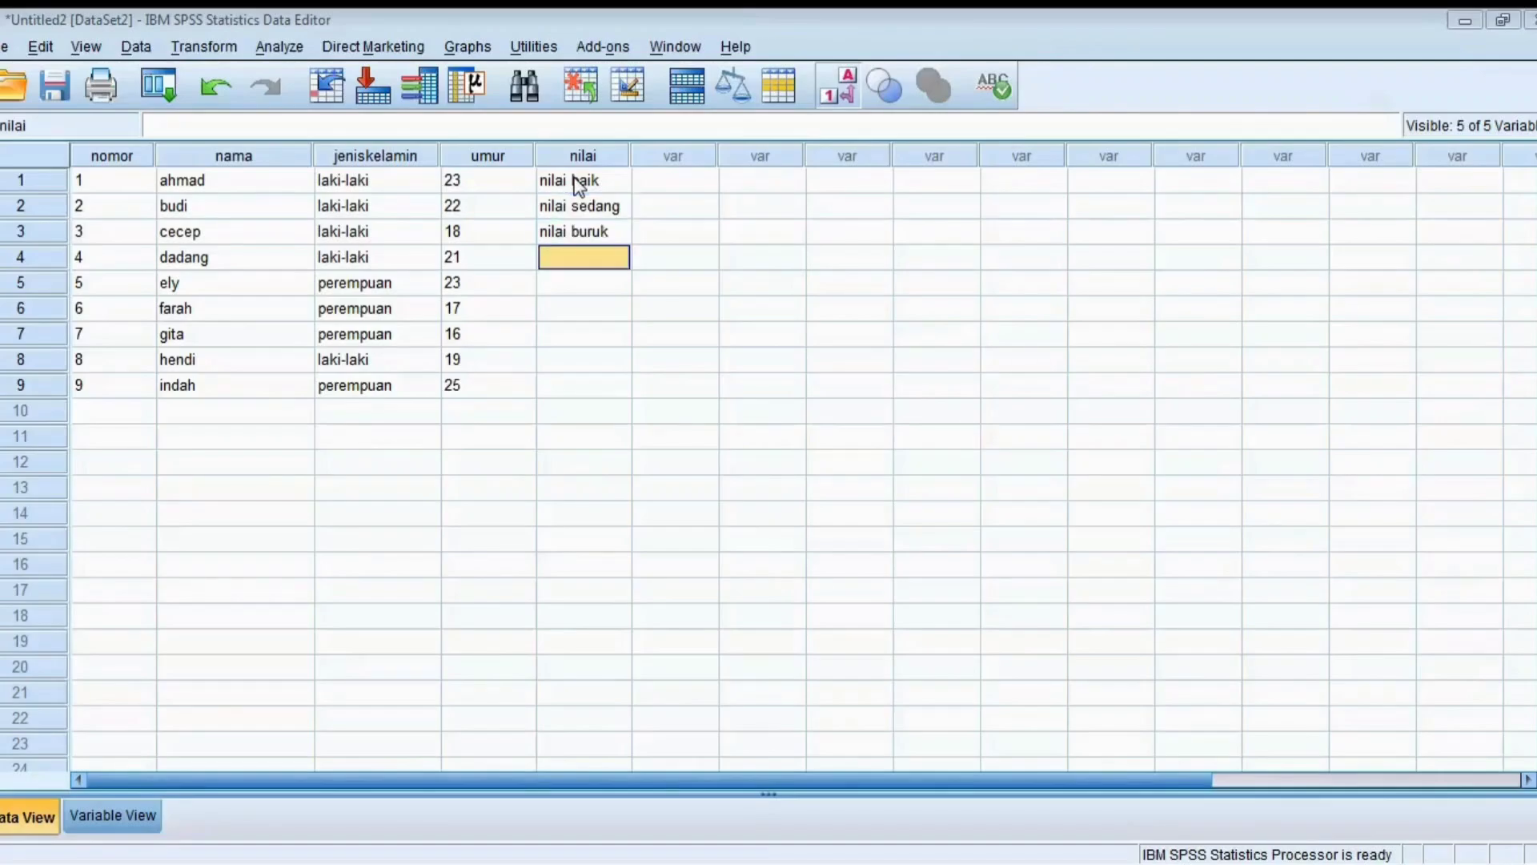
pyautogui.write('3')
pyautogui.press('Return')
# Enter the grade codes 3, 3, 2, 2 and 3 in rows 5 to 9 of the nilai column
pyautogui.write('1')
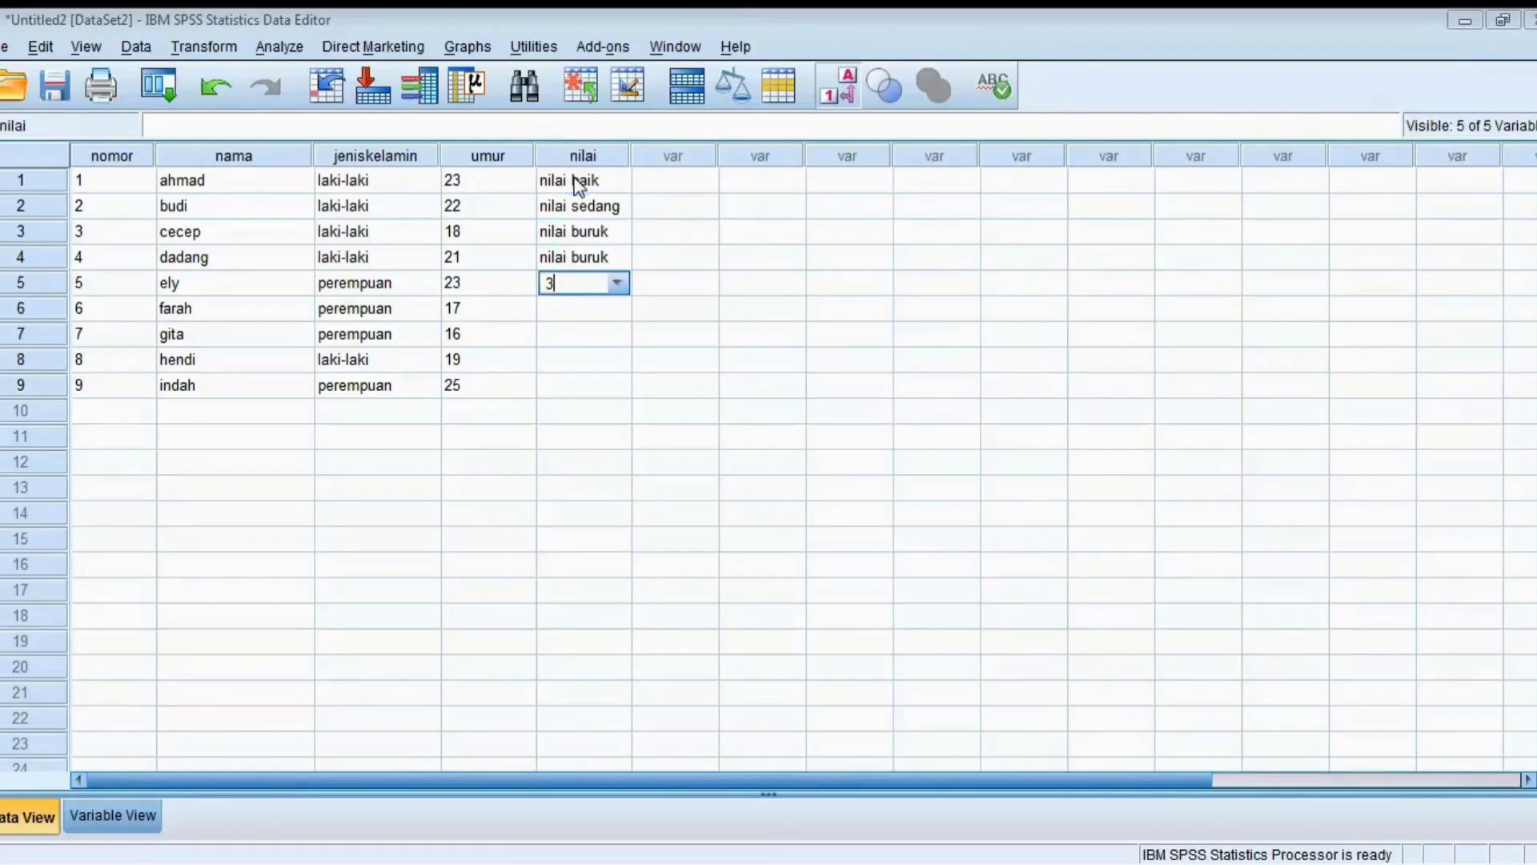
pyautogui.press('Return')
pyautogui.write('1')
pyautogui.press('Return')
pyautogui.write('2')
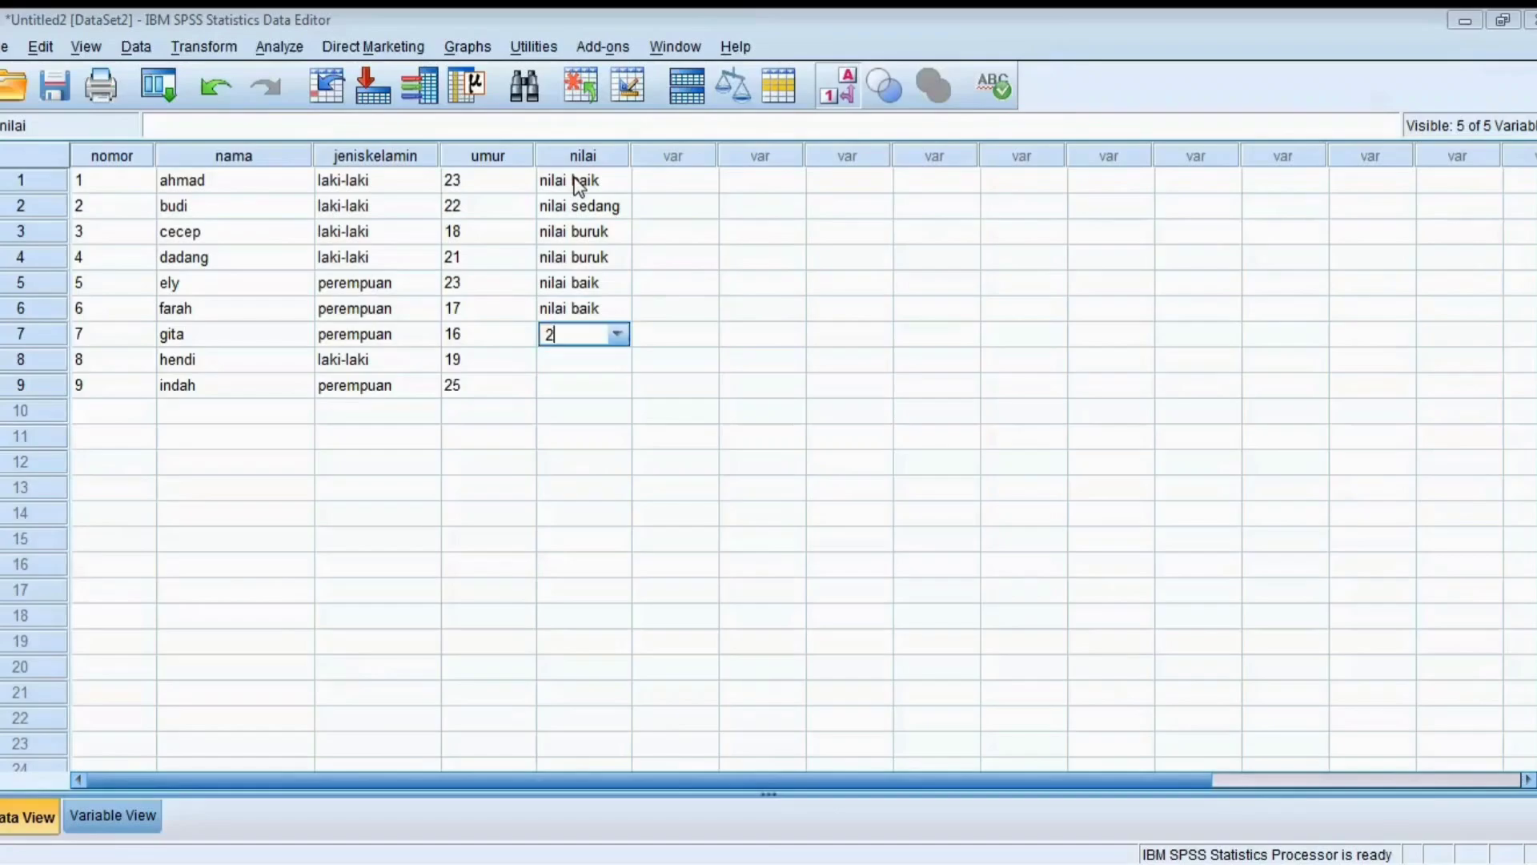
pyautogui.press('Return')
pyautogui.write('2')
pyautogui.press('Return')
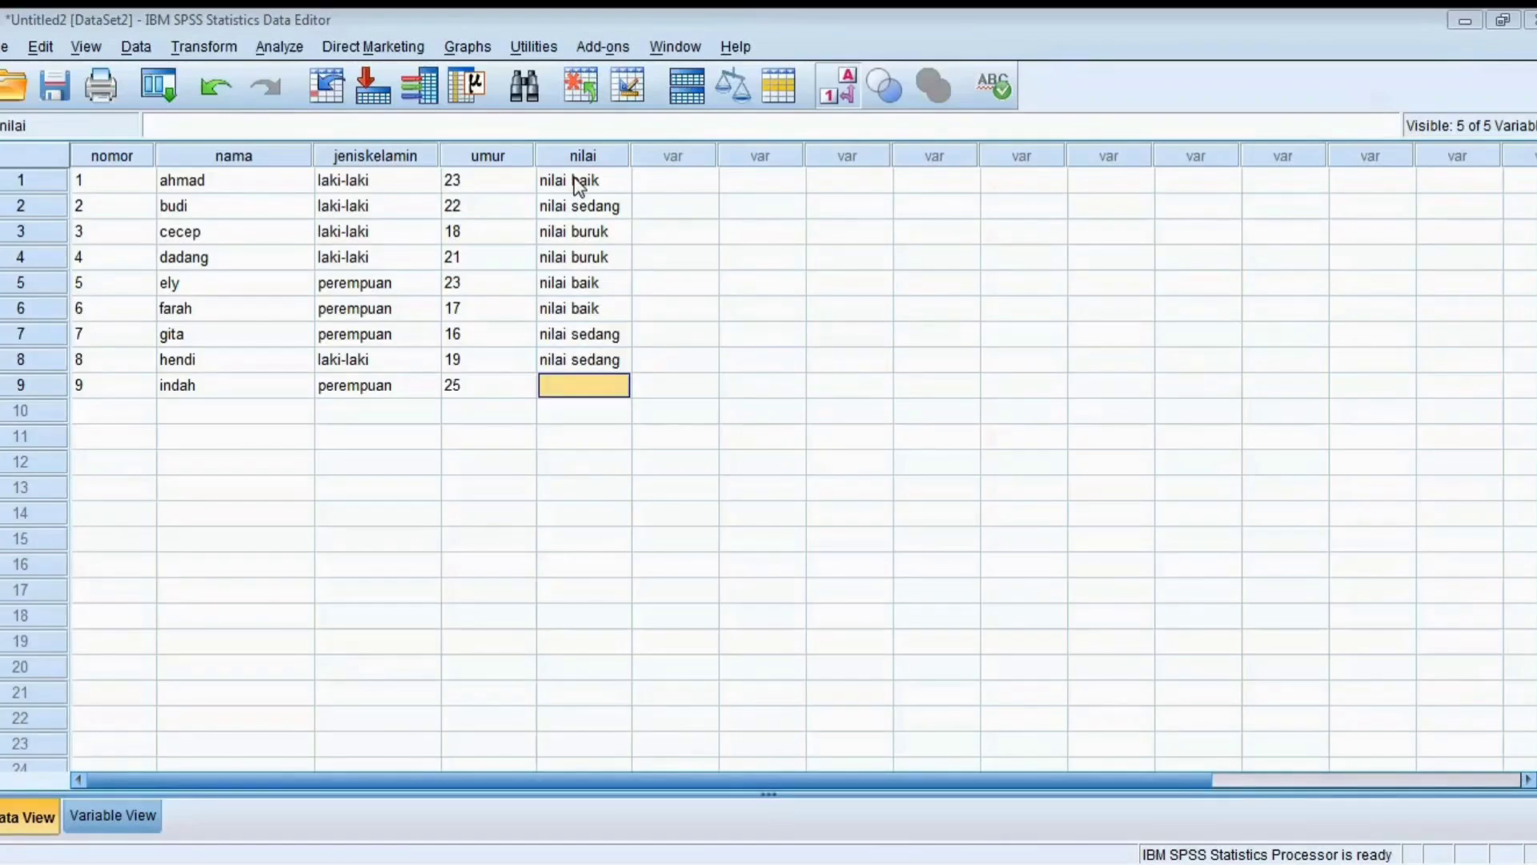
pyautogui.write('1')
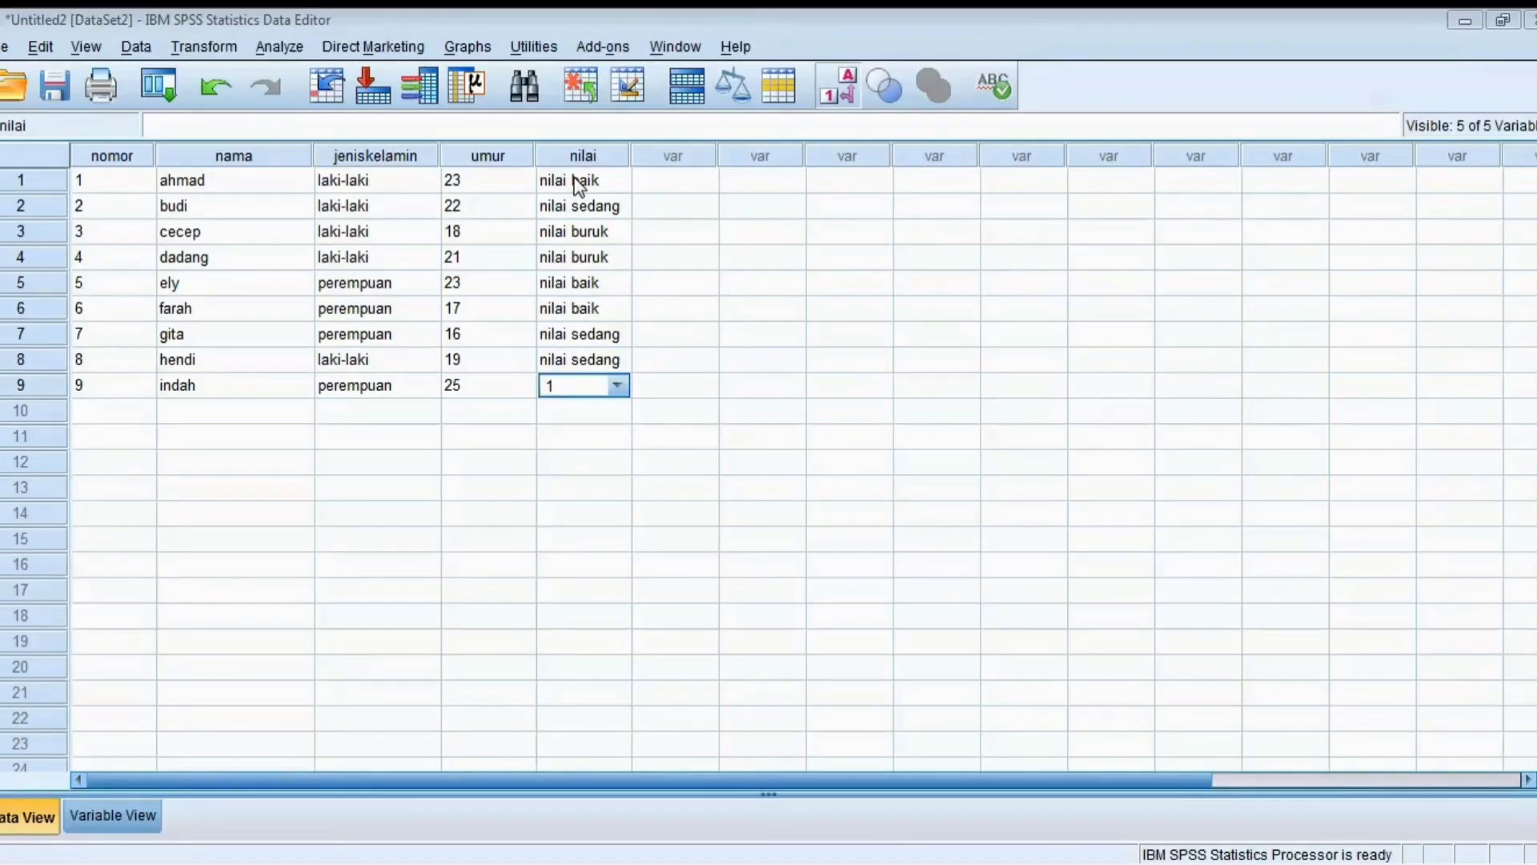
pyautogui.press('BackSpace')
pyautogui.write('3')
pyautogui.press('Return')
pyautogui.click(763, 308)
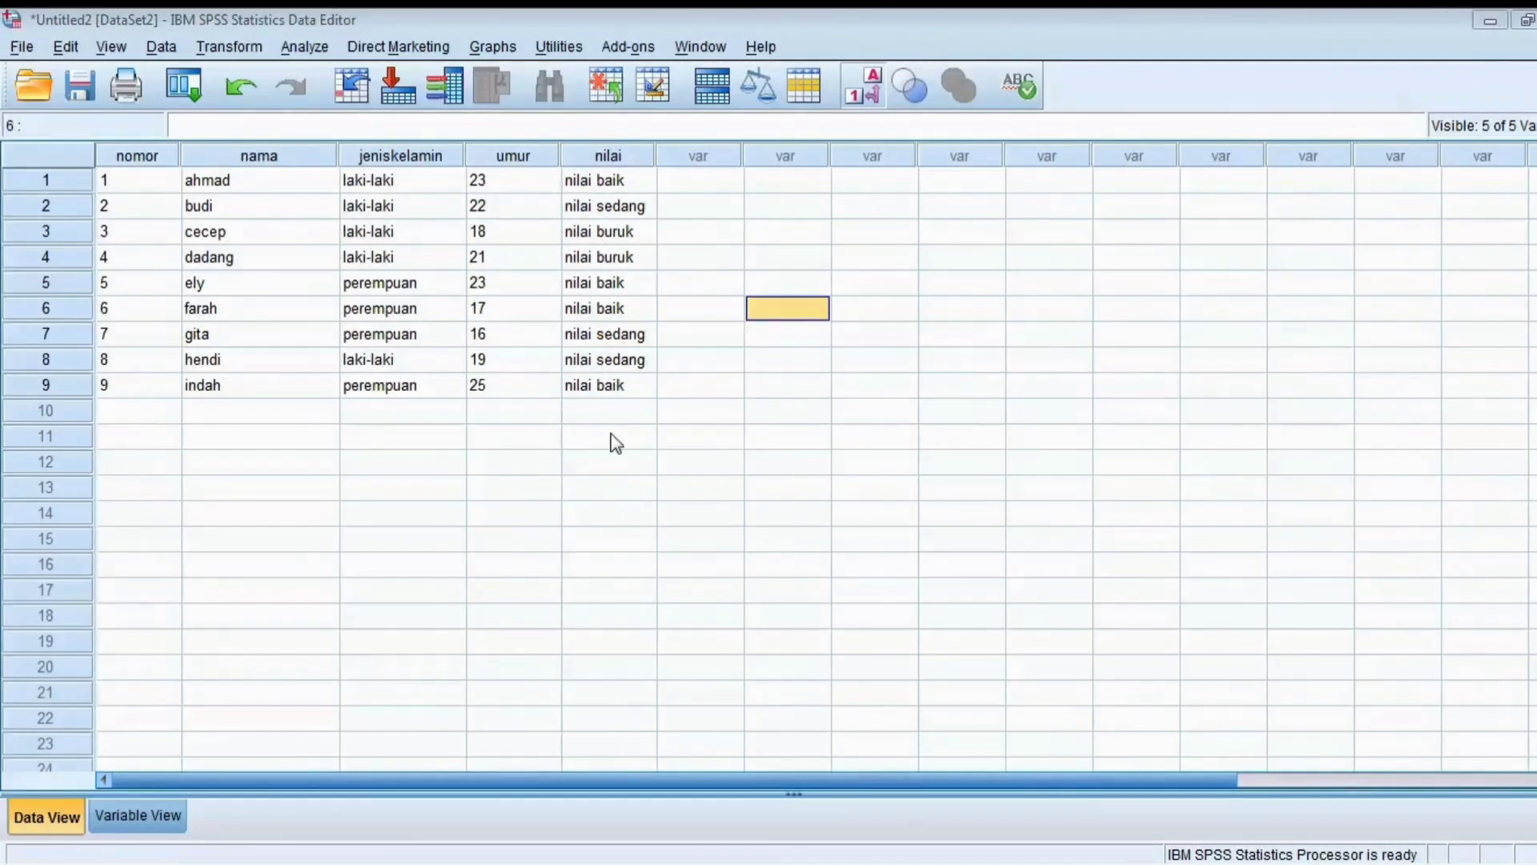